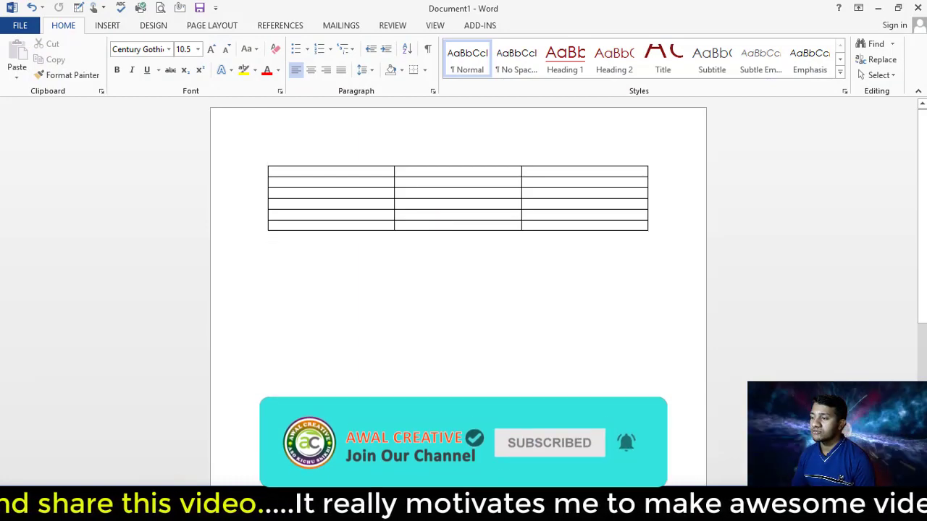
# - Place the insertion point in the empty table's middle column so the Table Tools tabs appear
pyautogui.click(431, 207)
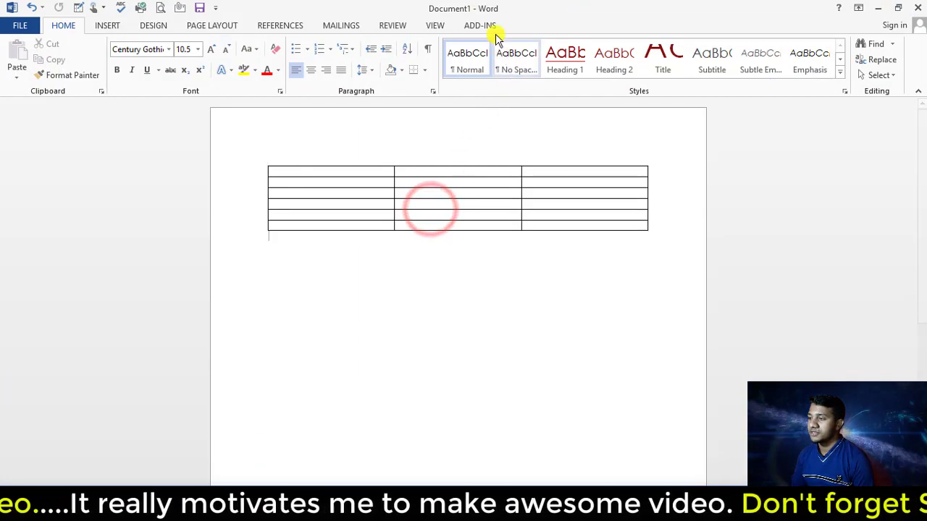
pyautogui.click(407, 176)
# - With the insertion point in the table, bring up the Table Tools Layout ribbon
pyautogui.click(438, 181)
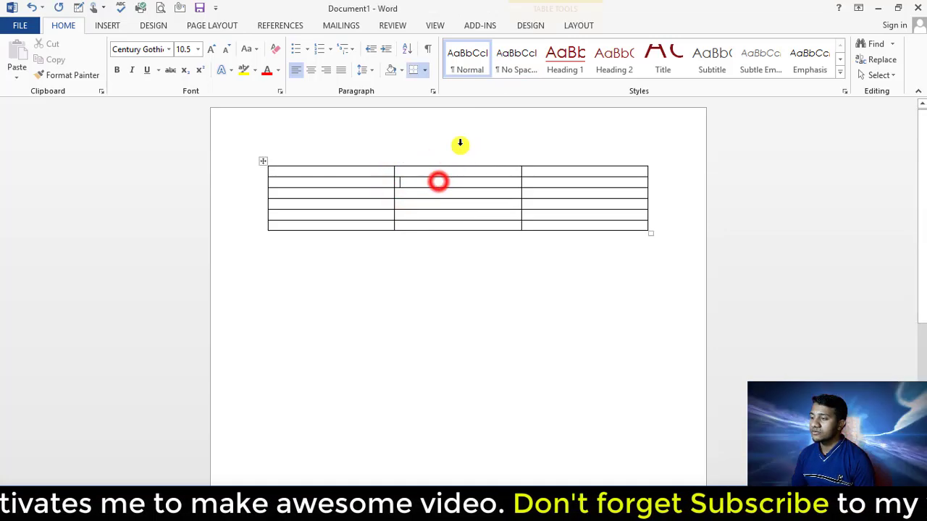
pyautogui.click(579, 25)
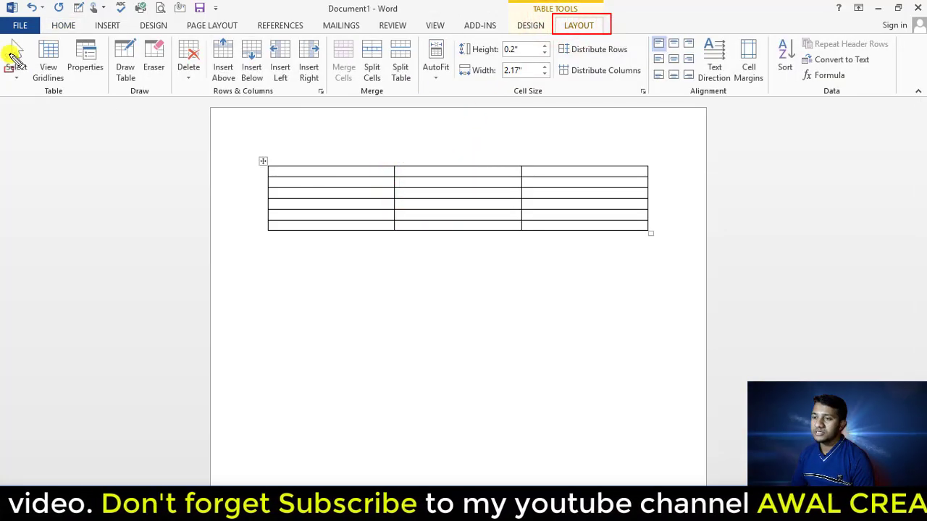
pyautogui.moveTo(1, 33); pyautogui.dragTo(897, 97)
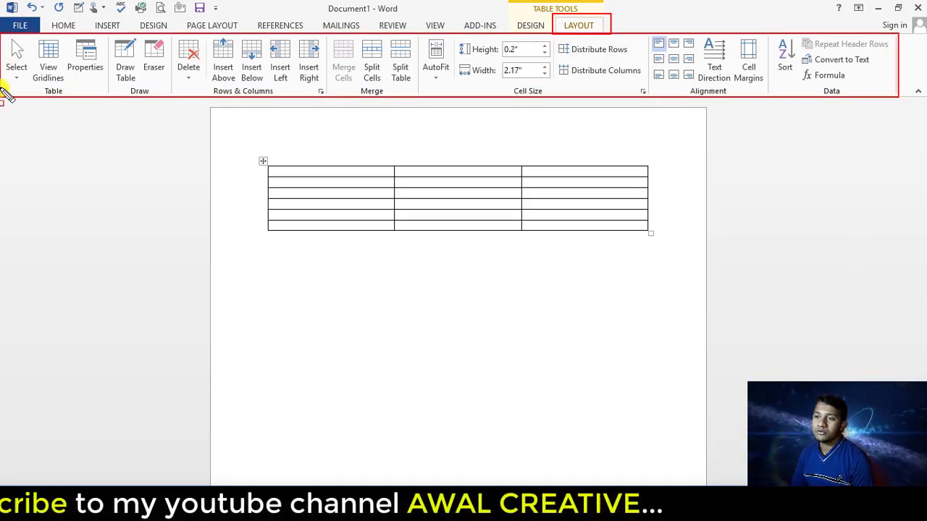
pyautogui.moveTo(47, 54); pyautogui.dragTo(110, 105)
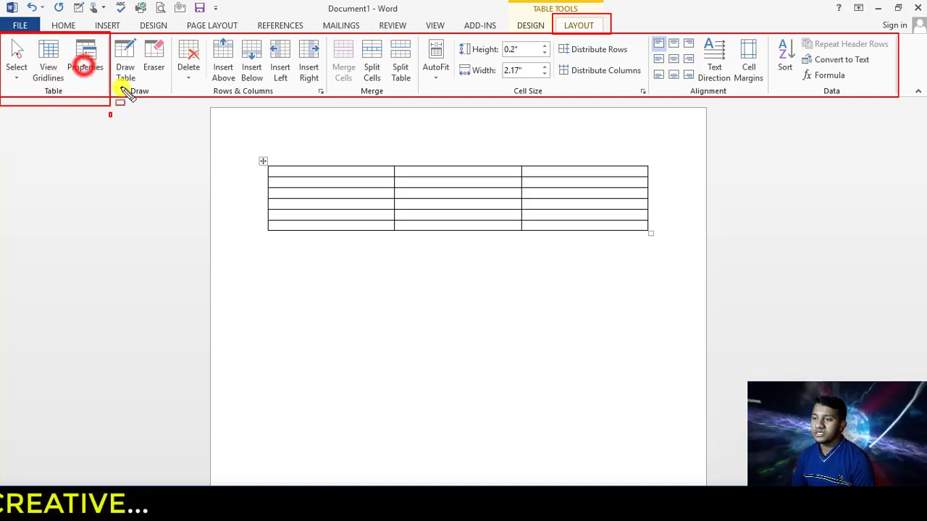
pyautogui.press('Escape')
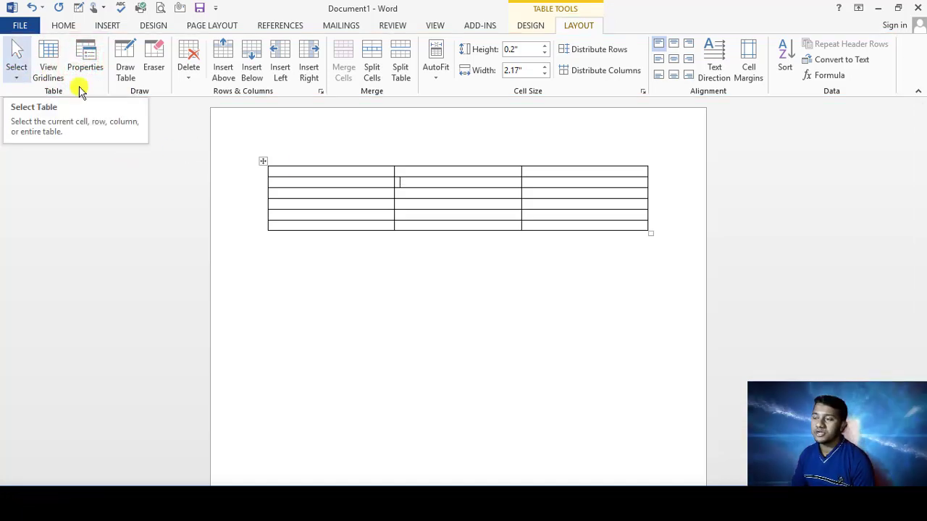
pyautogui.click(327, 195)
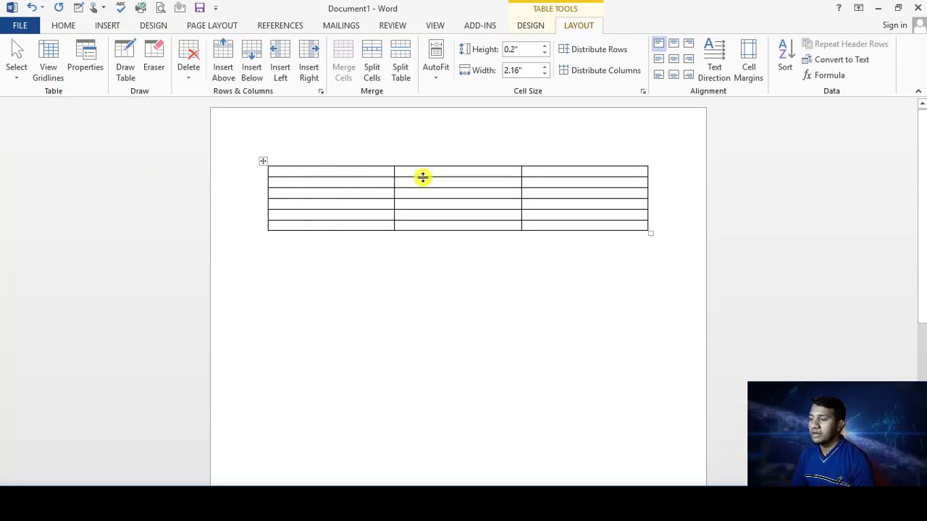
pyautogui.click(16, 71)
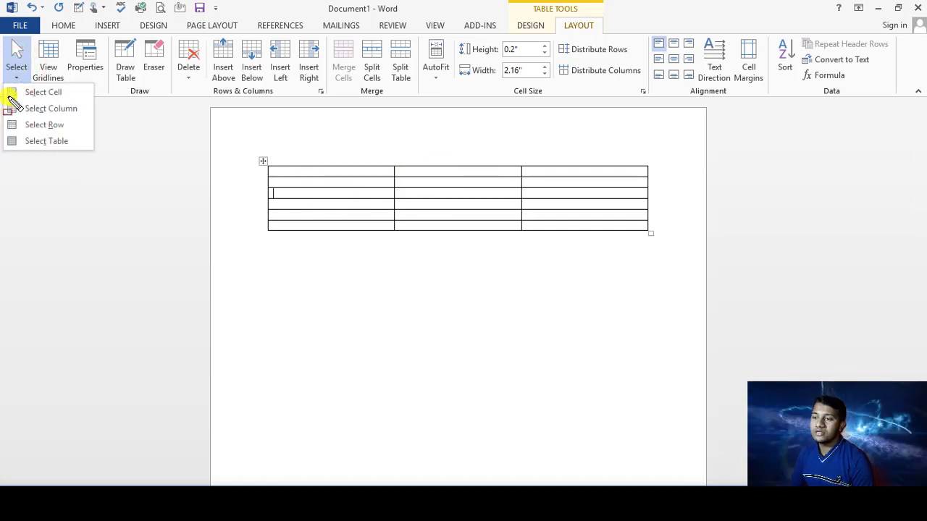
pyautogui.moveTo(2, 85); pyautogui.dragTo(99, 155)
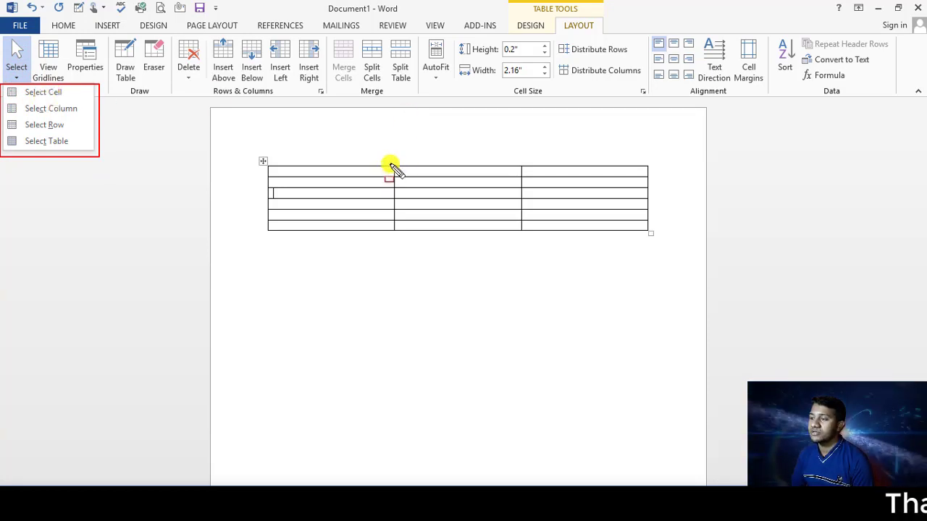
pyautogui.moveTo(393, 166); pyautogui.dragTo(518, 177)
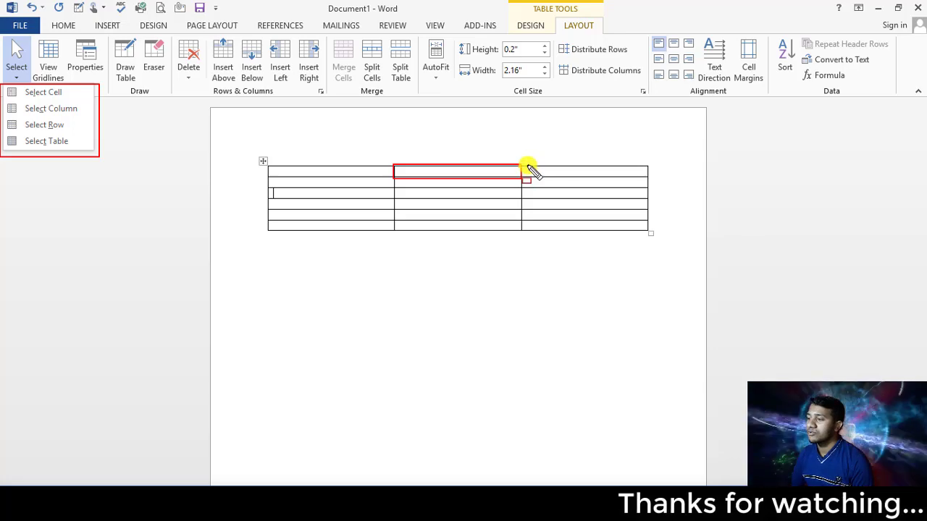
pyautogui.moveTo(521, 166); pyautogui.dragTo(648, 231)
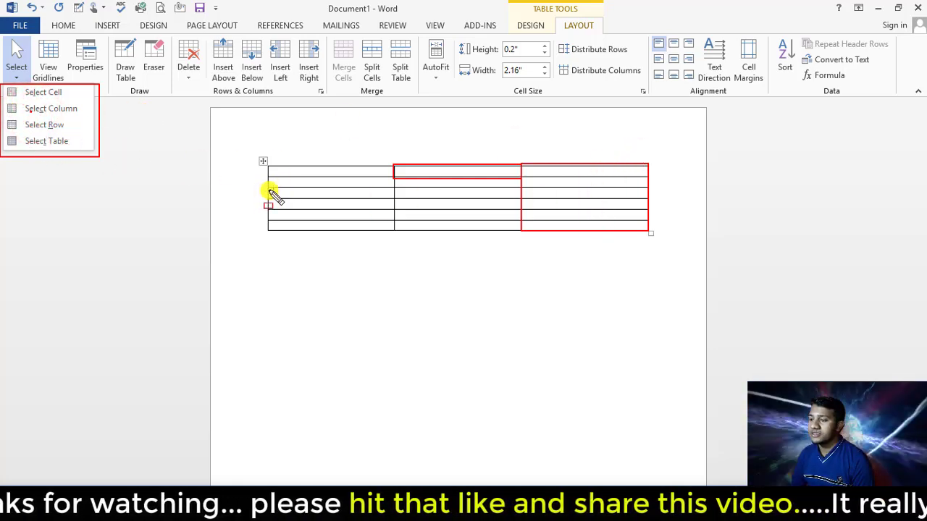
pyautogui.moveTo(268, 188); pyautogui.dragTo(640, 199)
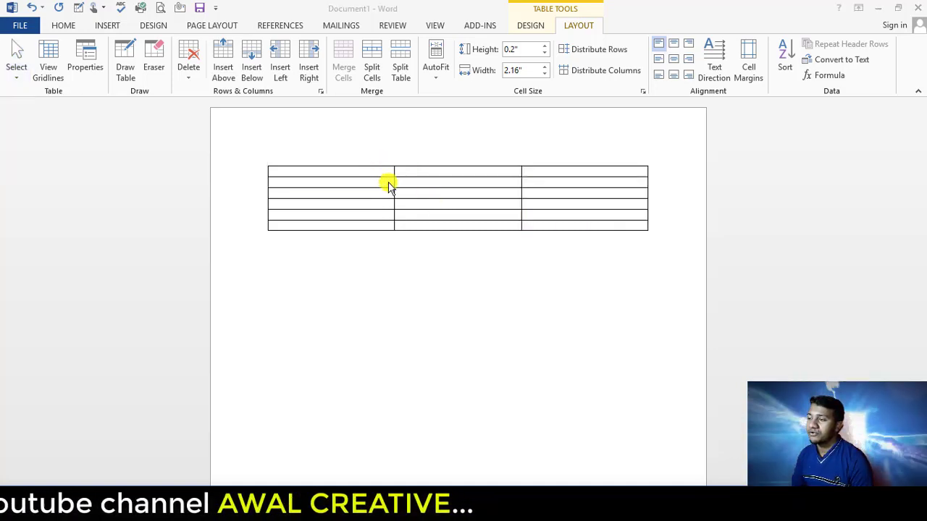
pyautogui.click(451, 187)
pyautogui.click(453, 187)
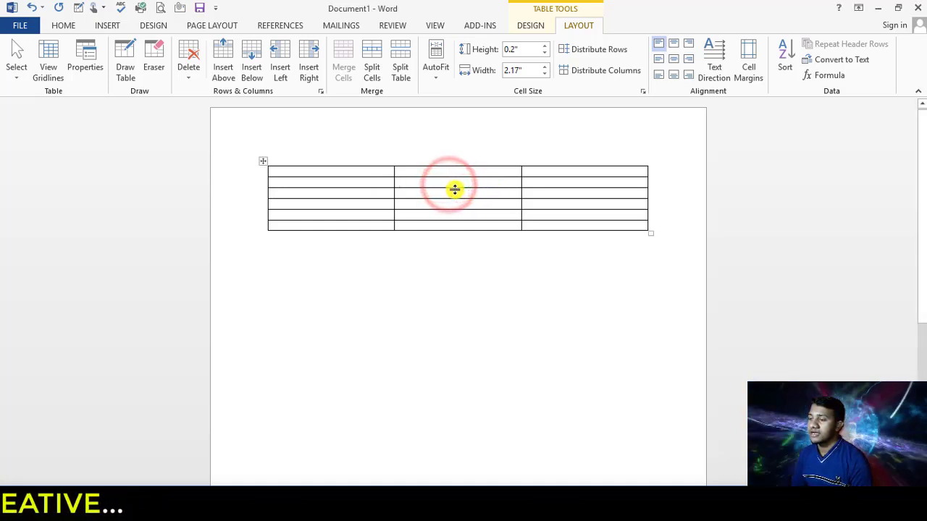
pyautogui.click(14, 69)
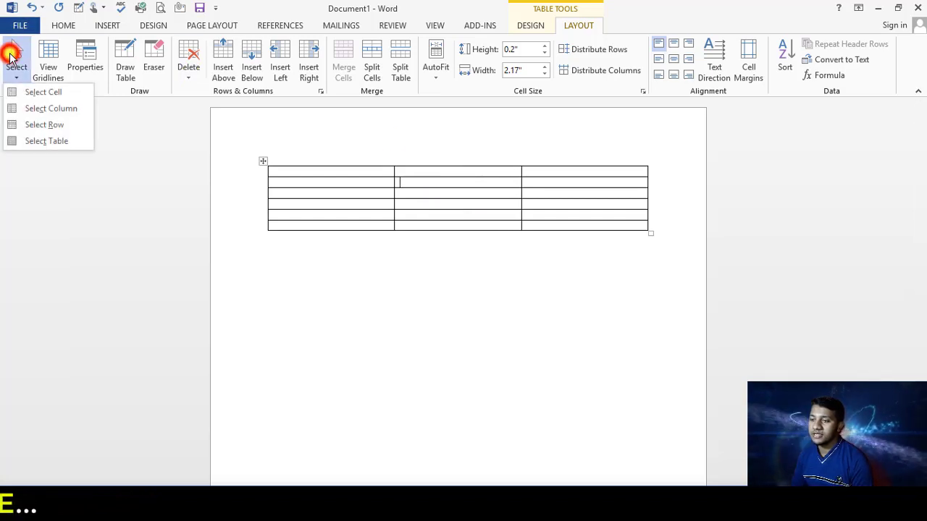
pyautogui.click(35, 95)
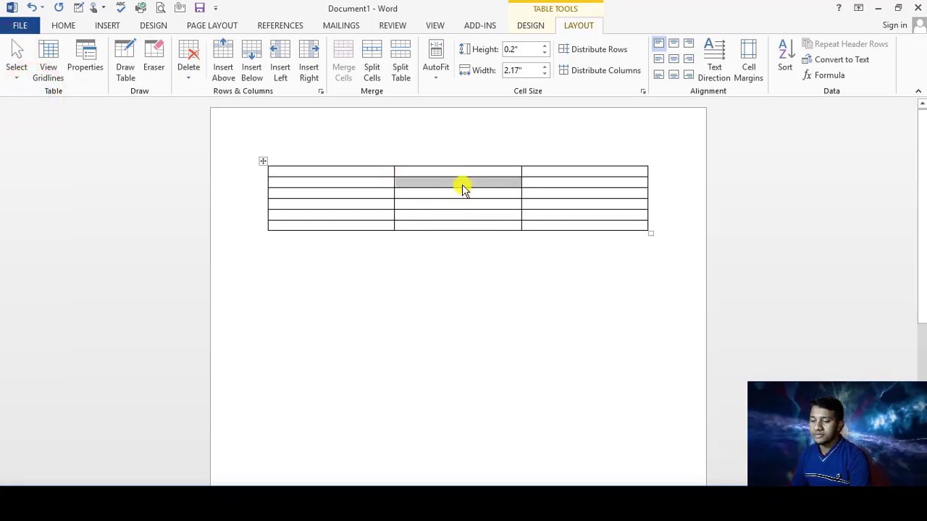
pyautogui.click(394, 174)
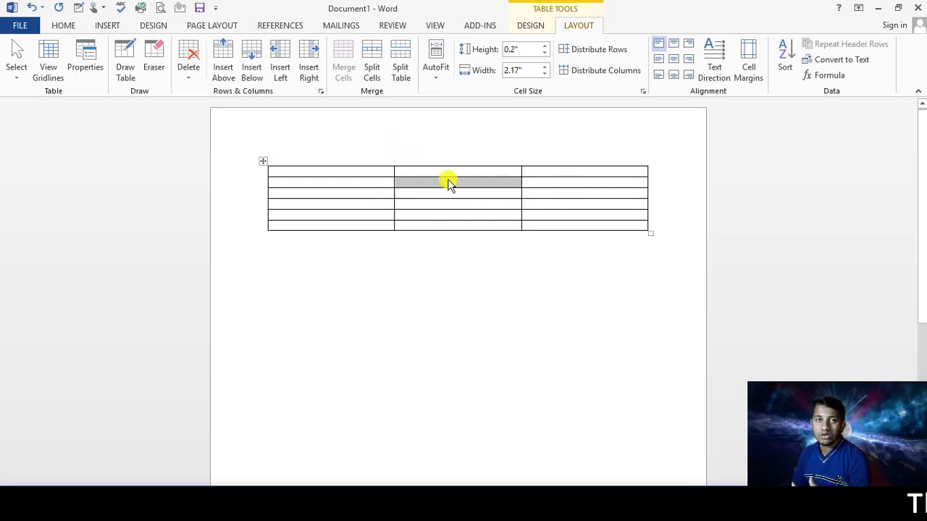
pyautogui.click(25, 74)
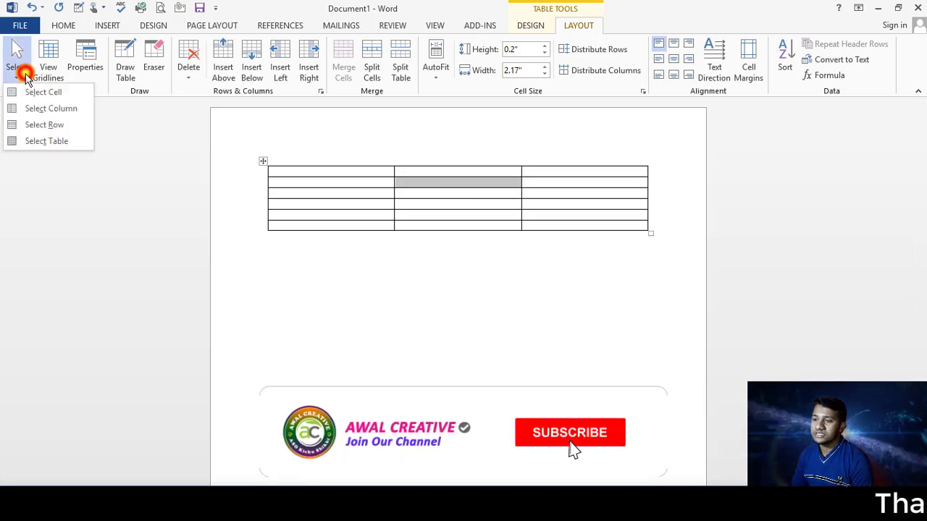
pyautogui.click(79, 116)
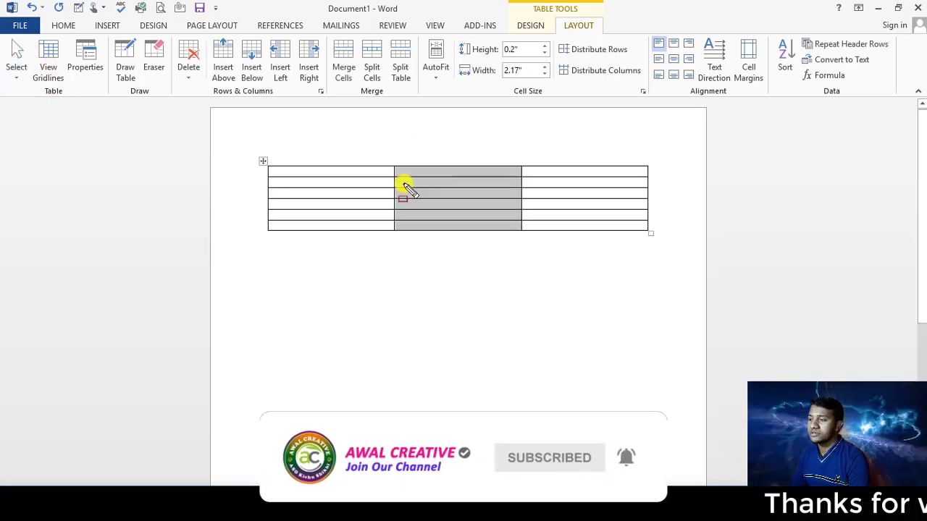
pyautogui.moveTo(422, 188); pyautogui.dragTo(522, 230)
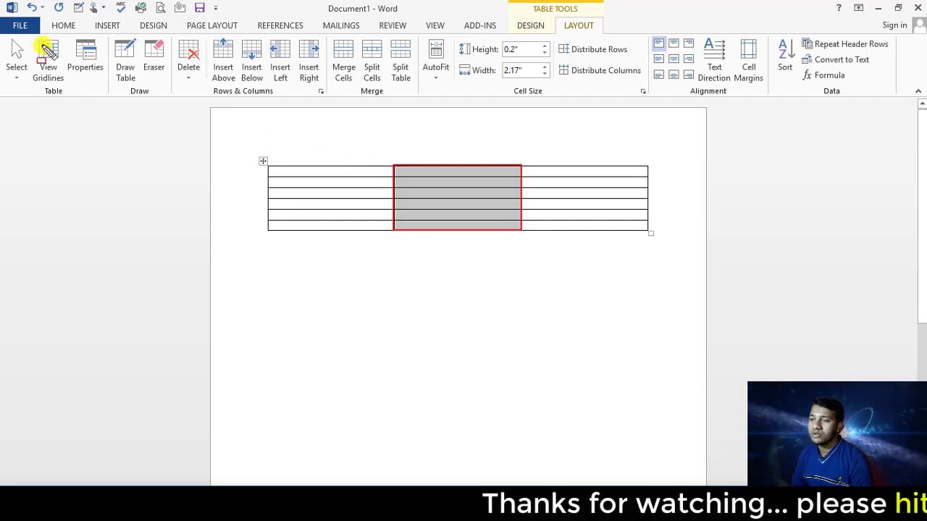
pyautogui.click(16, 61)
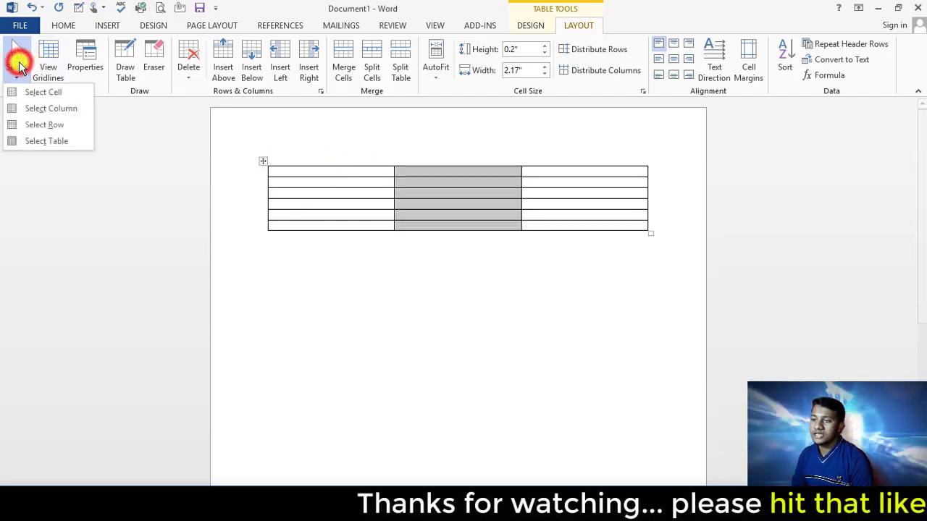
pyautogui.click(38, 126)
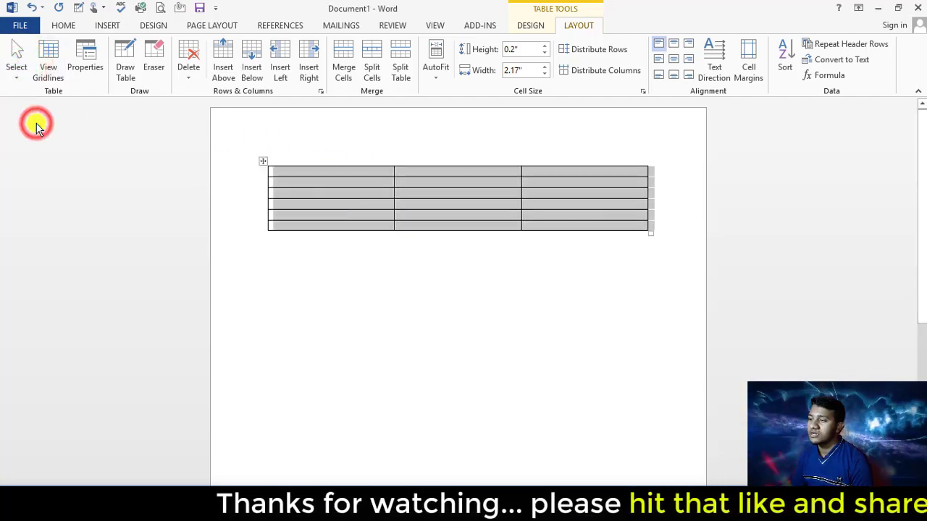
pyautogui.click(349, 207)
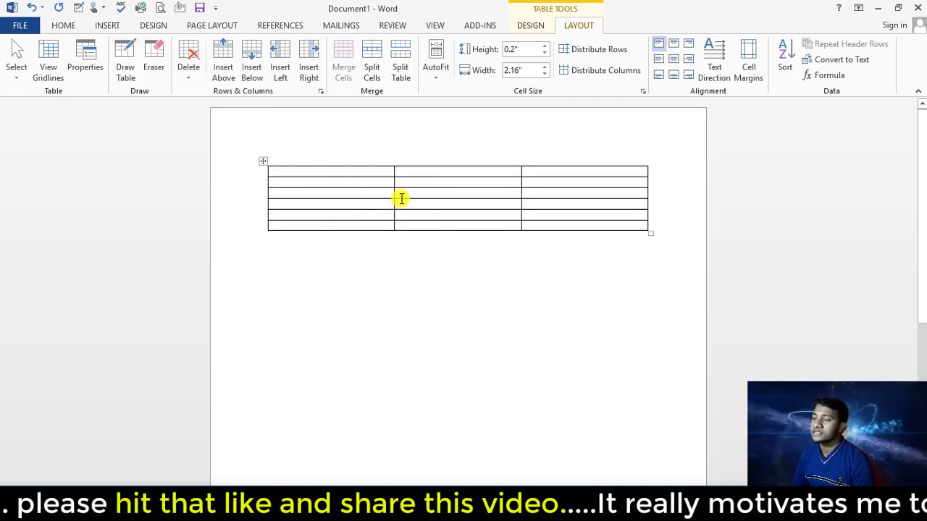
# - Select the table's third row from the Select menu, then clear that selection
pyautogui.click(406, 192)
pyautogui.click(16, 71)
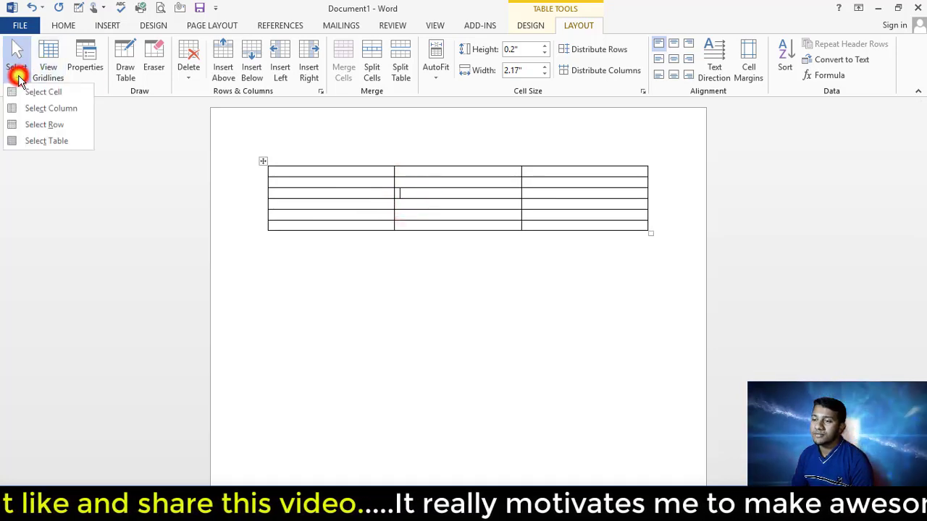
pyautogui.click(38, 125)
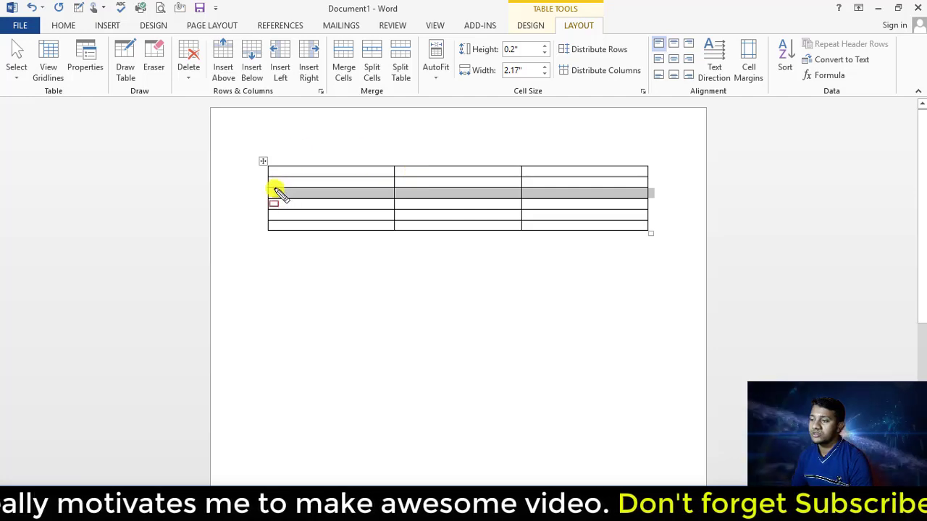
pyautogui.moveTo(273, 191); pyautogui.dragTo(643, 199)
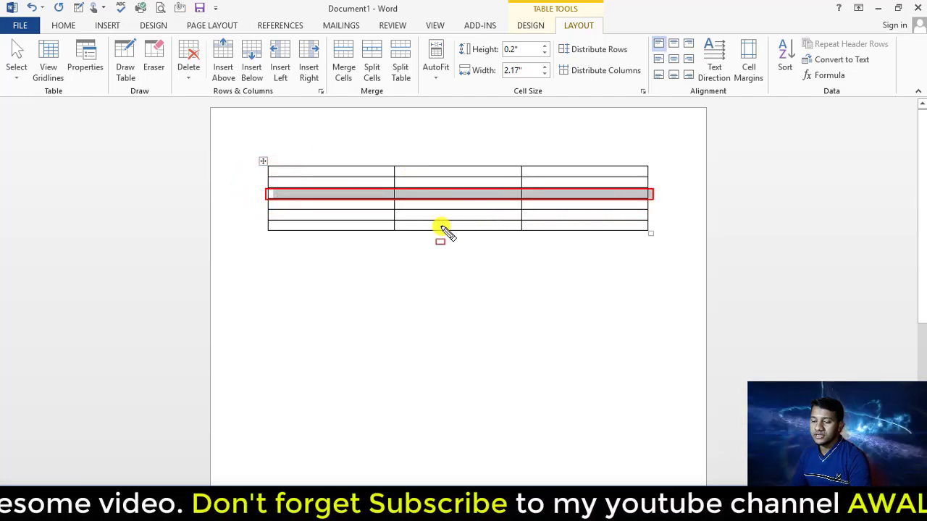
pyautogui.click(17, 72)
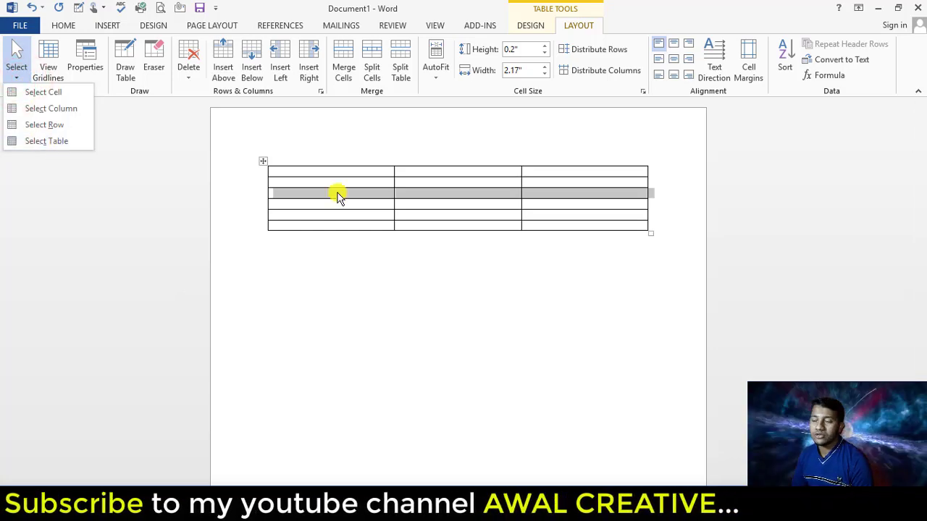
pyautogui.click(352, 228)
pyautogui.click(361, 187)
# - Select the entire table with Select Table, then deselect it by clicking below
pyautogui.click(360, 182)
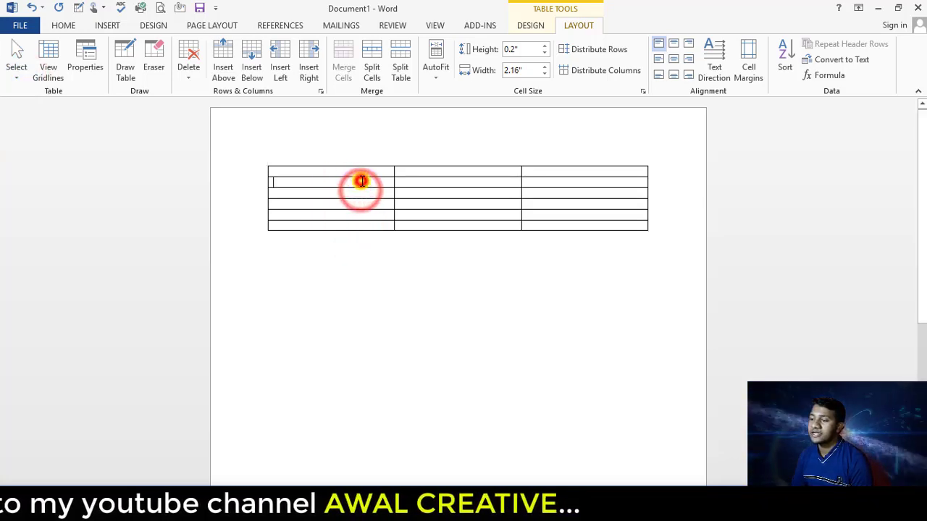
pyautogui.click(15, 69)
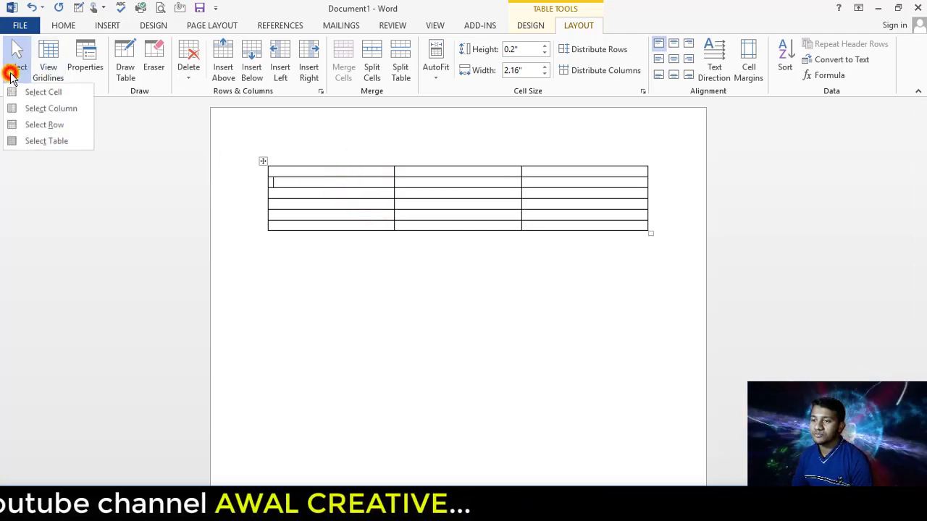
pyautogui.click(37, 147)
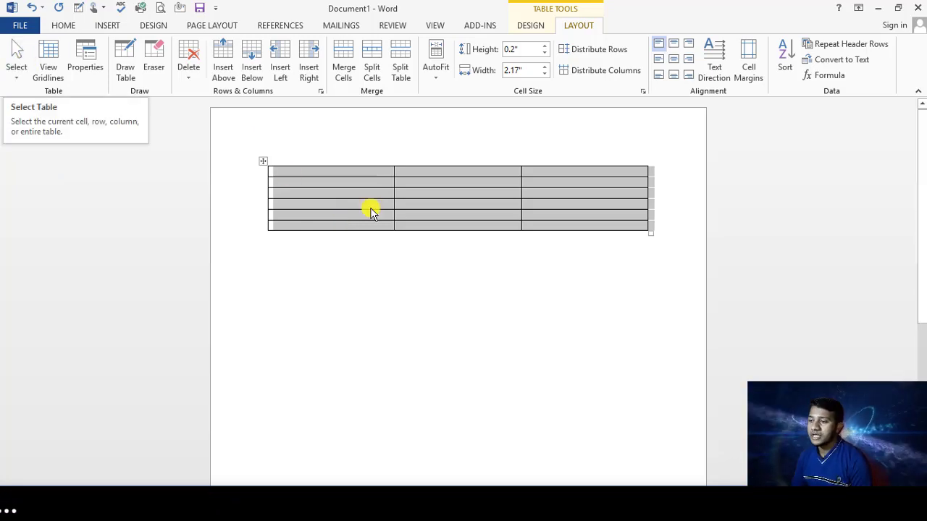
pyautogui.click(349, 286)
# - Return the insertion point to the table and switch on View Gridlines
pyautogui.click(321, 186)
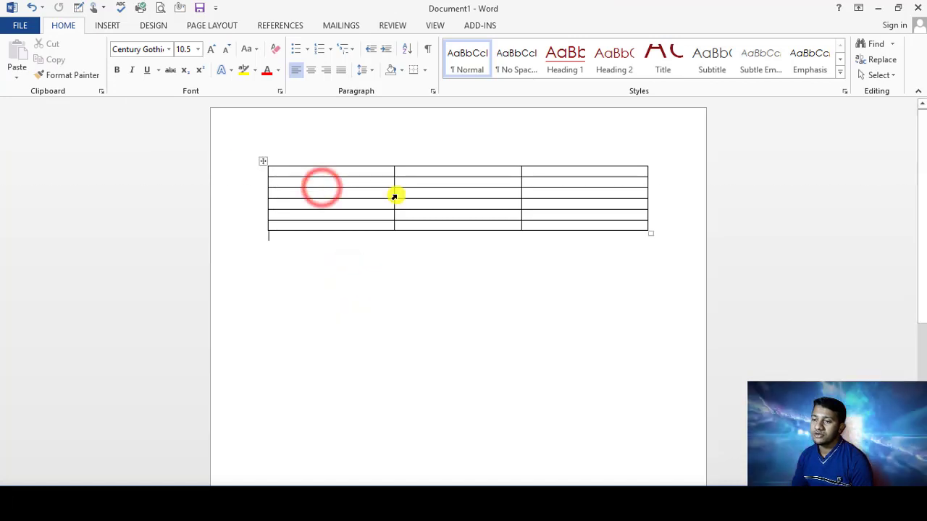
pyautogui.click(394, 194)
pyautogui.click(355, 192)
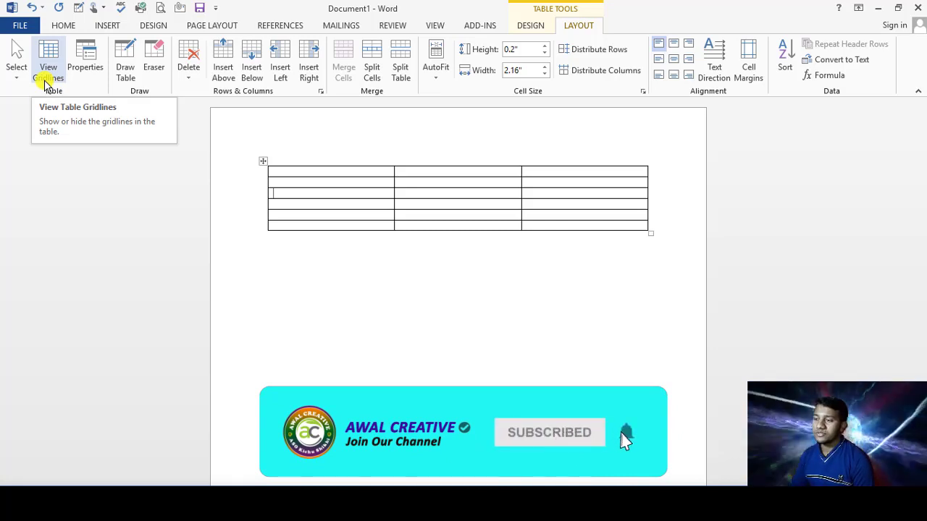
pyautogui.click(45, 81)
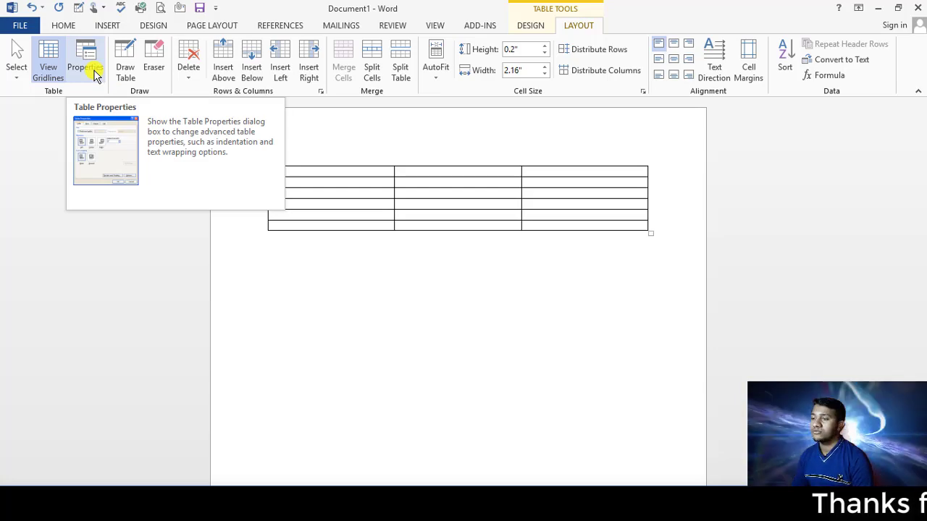
# - Open Table Properties and browse the Row, Column and Alt Text tabs, ending on Table
pyautogui.click(87, 76)
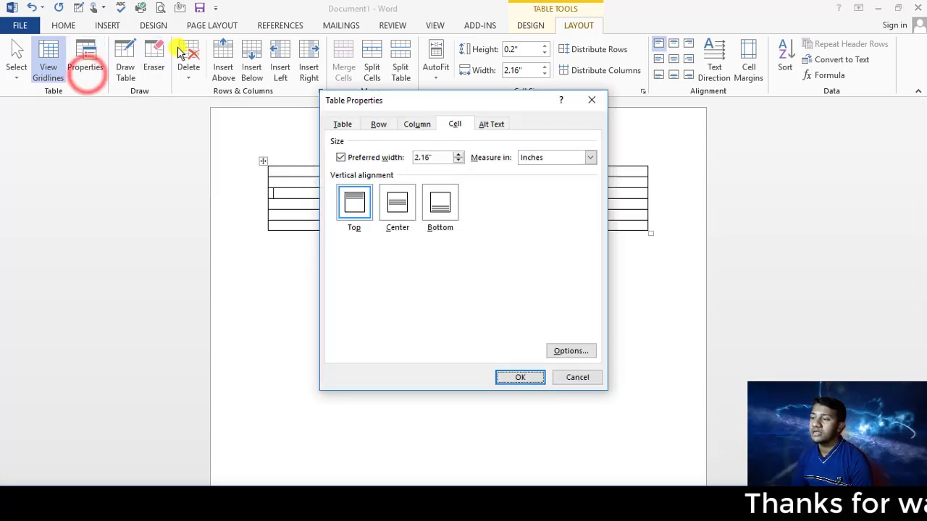
pyautogui.moveTo(509, 99)
pyautogui.mouseDown()
pyautogui.moveTo(181, 112)
pyautogui.moveTo(211, 116)
pyautogui.mouseUp()
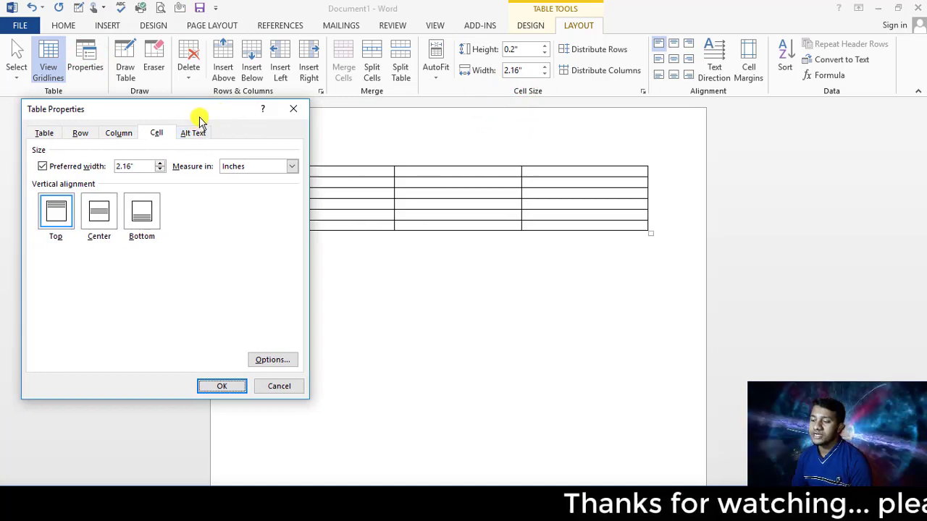
pyautogui.click(36, 136)
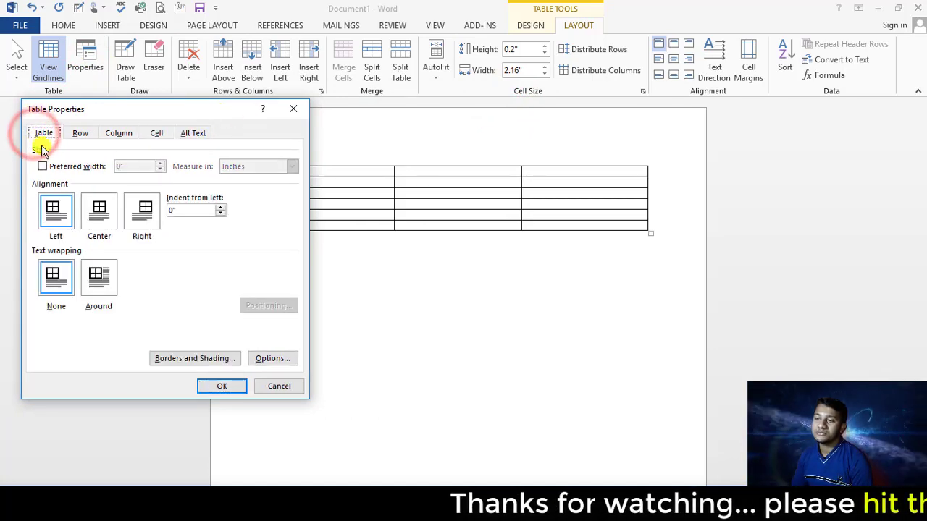
pyautogui.moveTo(112, 112)
pyautogui.mouseDown()
pyautogui.moveTo(353, 133)
pyautogui.moveTo(376, 126)
pyautogui.mouseUp()
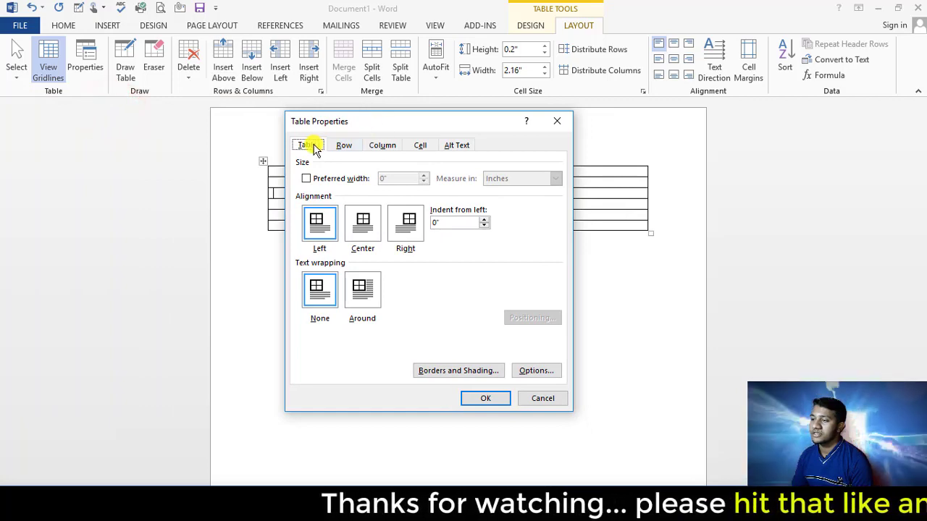
pyautogui.click(344, 145)
pyautogui.click(384, 146)
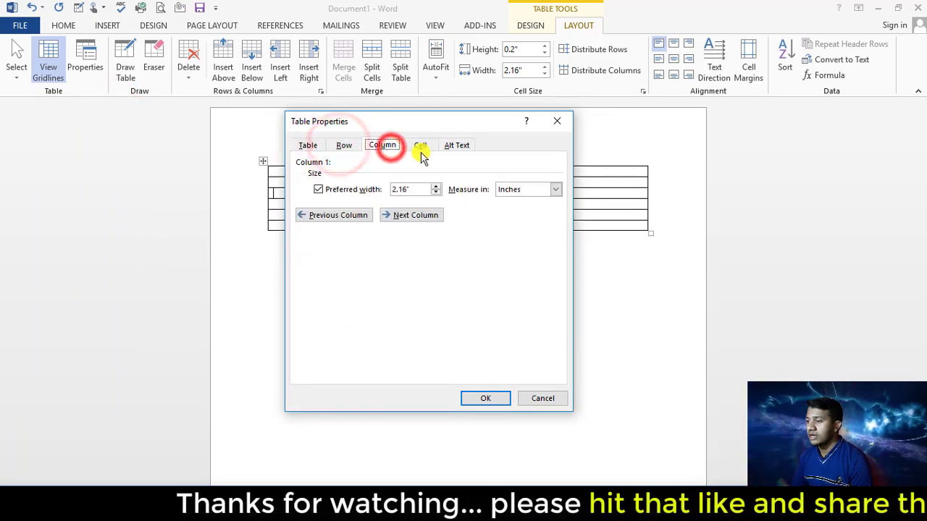
pyautogui.click(464, 146)
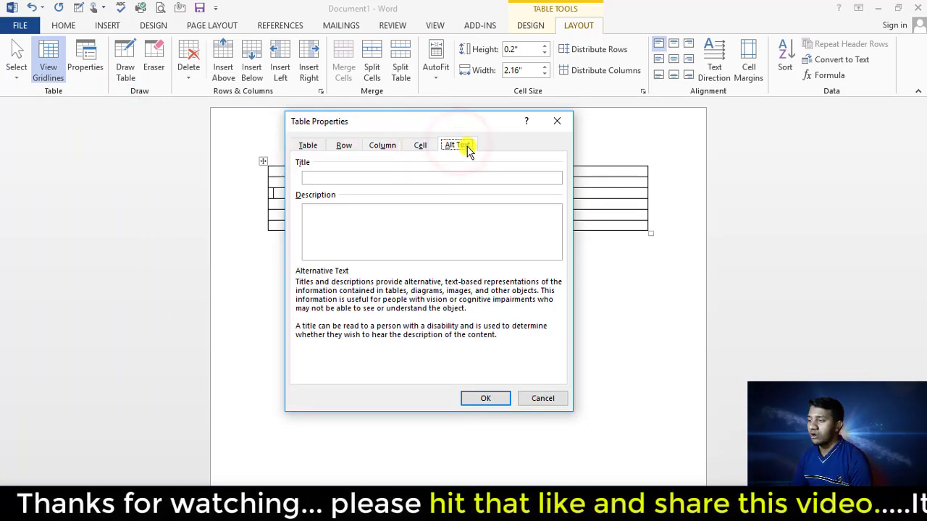
pyautogui.click(304, 145)
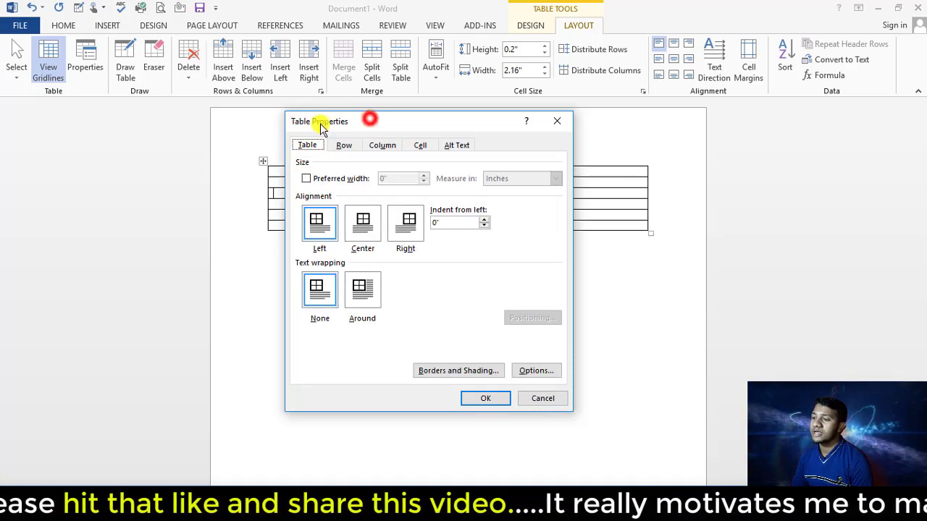
pyautogui.moveTo(320, 127)
pyautogui.mouseDown()
pyautogui.moveTo(261, 147)
pyautogui.moveTo(582, 118)
pyautogui.mouseUp()
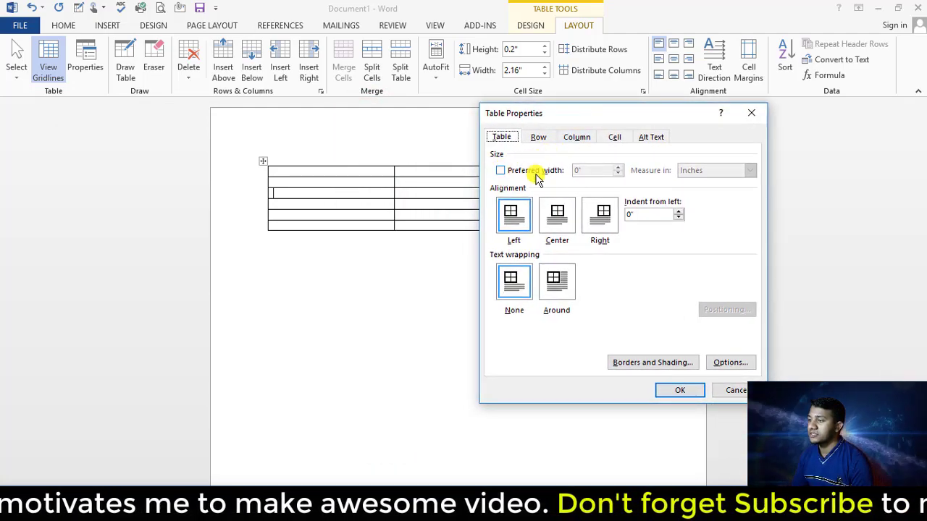
# - Enable Preferred width for the table and enter 2.5, keeping Inches as the unit
pyautogui.click(500, 172)
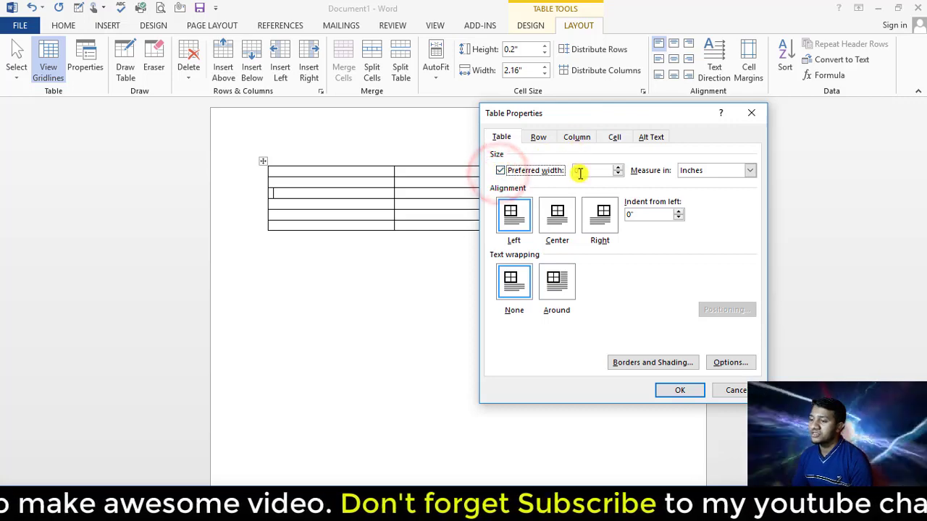
pyautogui.moveTo(600, 113); pyautogui.dragTo(483, 312)
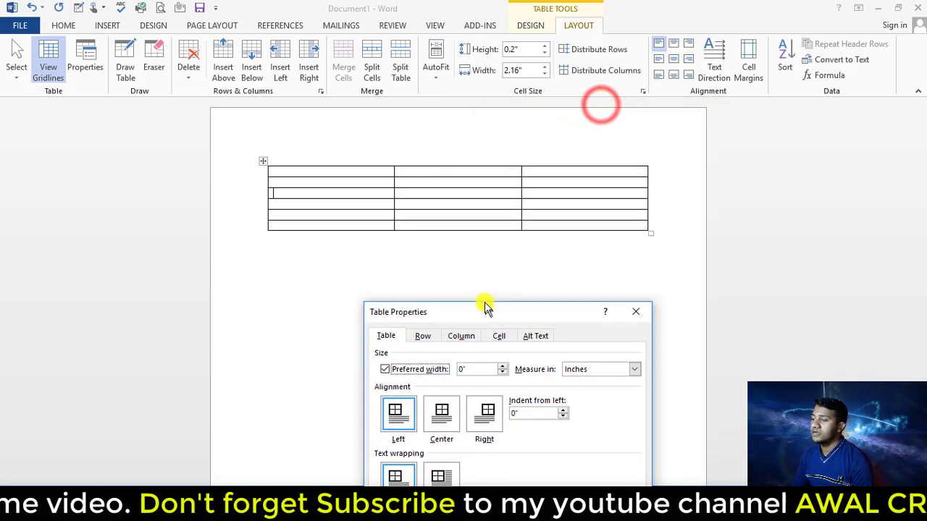
pyautogui.moveTo(262, 160); pyautogui.dragTo(642, 237)
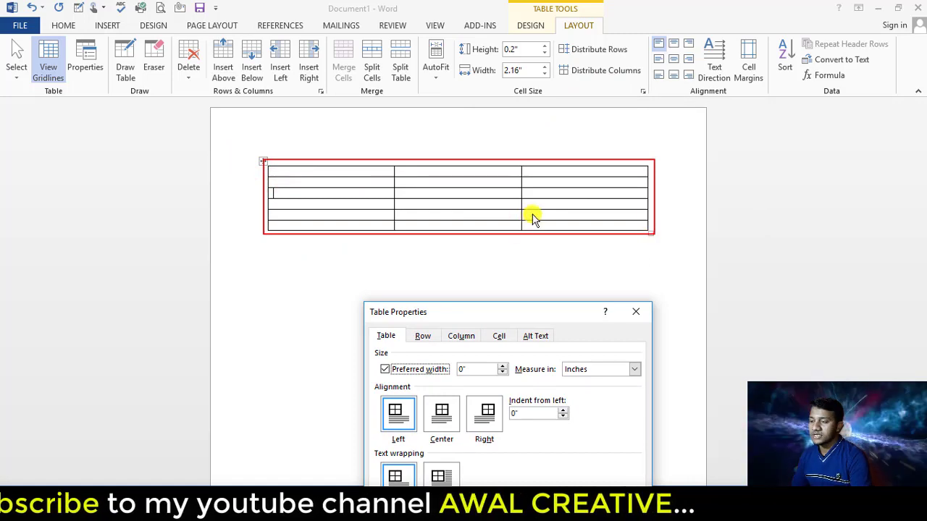
pyautogui.moveTo(509, 310); pyautogui.dragTo(576, 125)
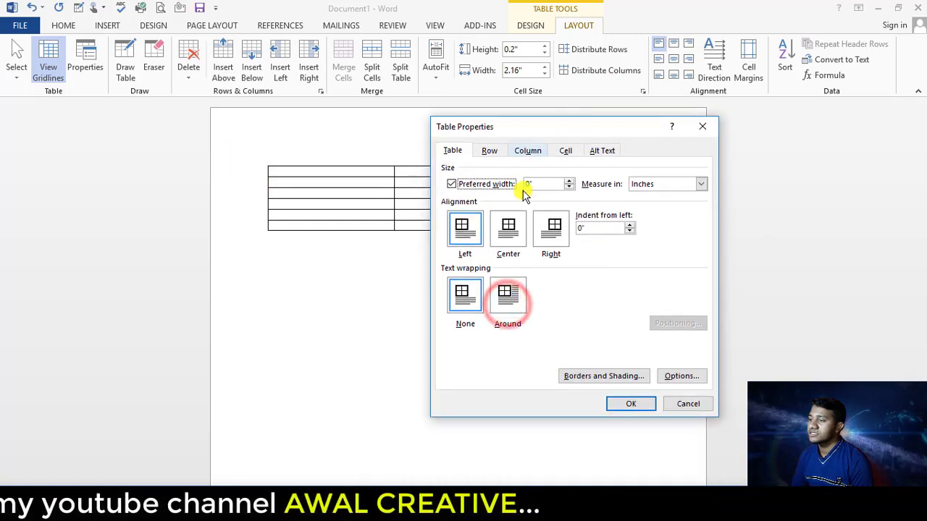
pyautogui.click(451, 185)
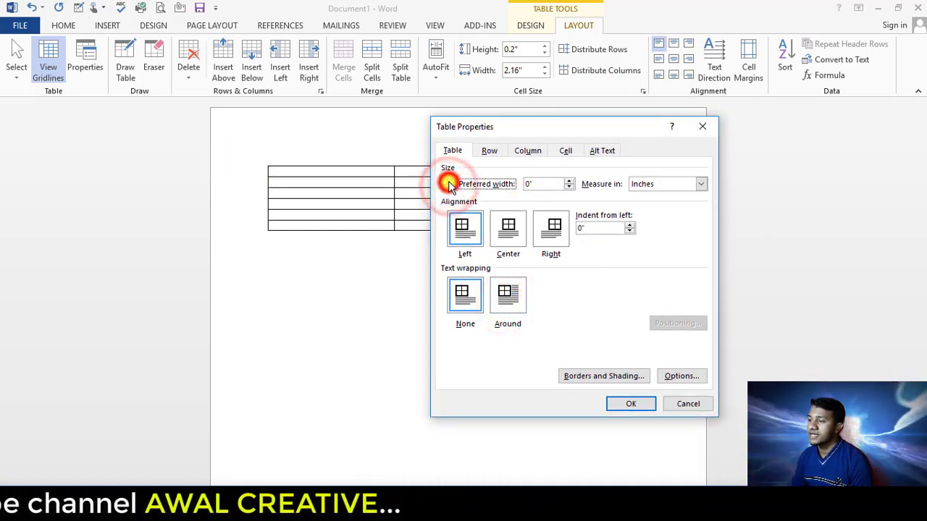
pyautogui.doubleClick(549, 183)
pyautogui.write('2.5')
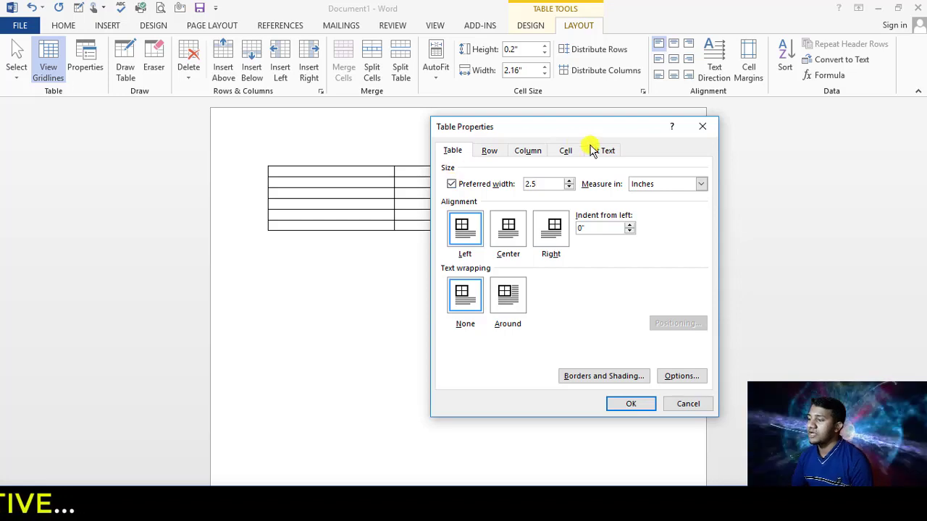
pyautogui.click(706, 185)
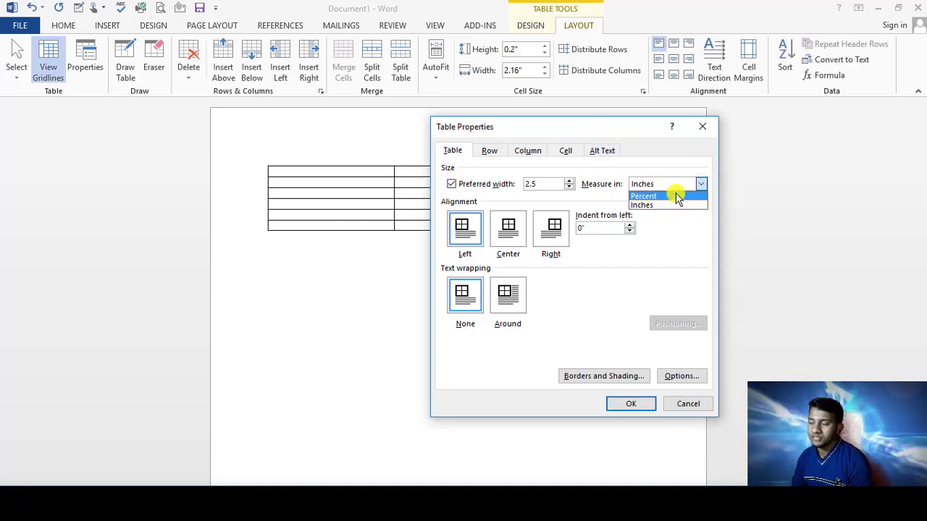
pyautogui.click(649, 206)
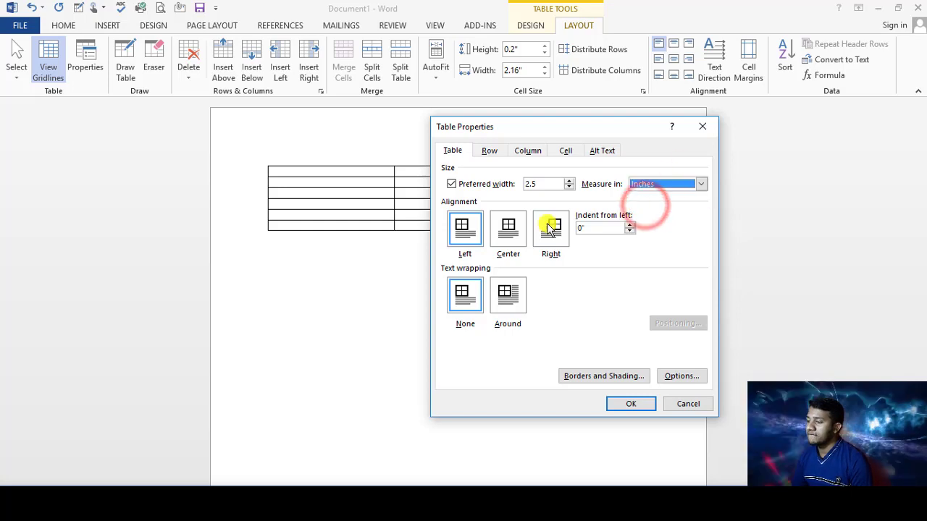
# - Try the alignment and wrapping options, settle on Left and None, and apply the 2.5" width
pyautogui.click(462, 227)
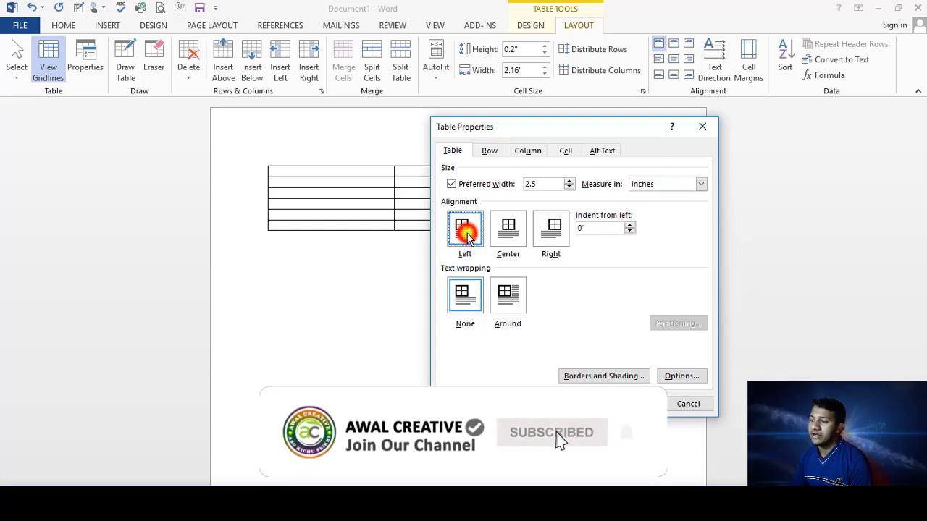
pyautogui.click(509, 229)
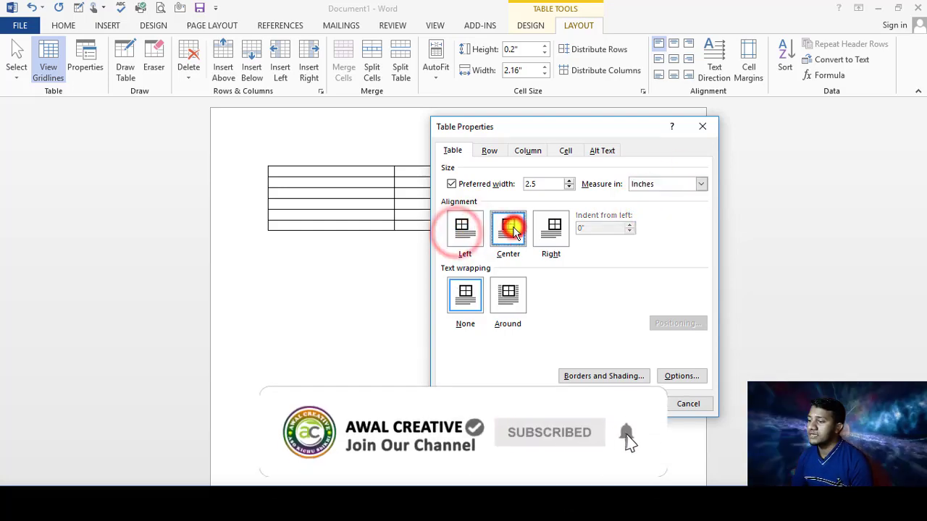
pyautogui.click(553, 229)
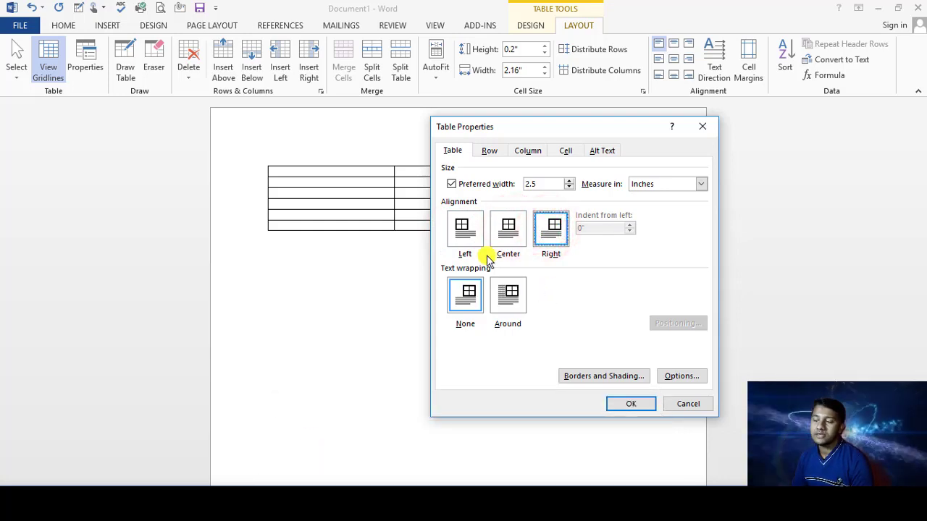
pyautogui.click(464, 230)
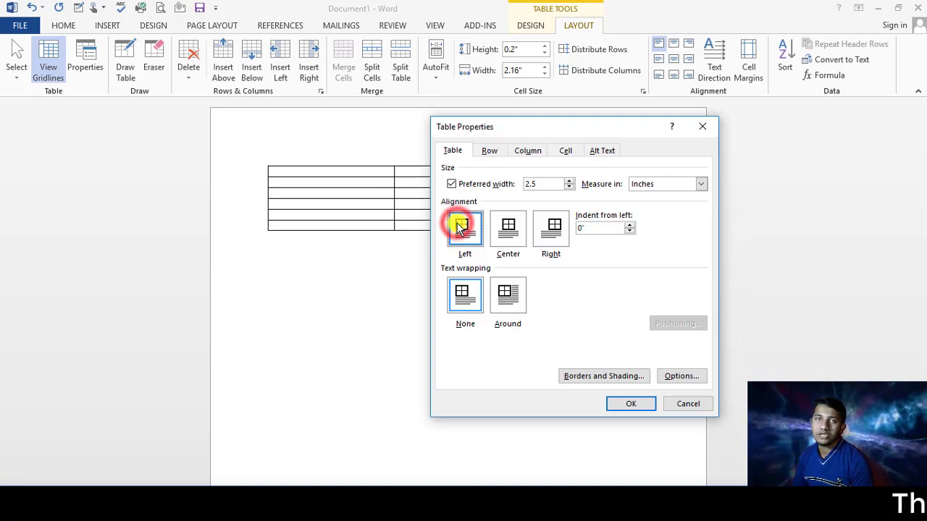
pyautogui.click(509, 230)
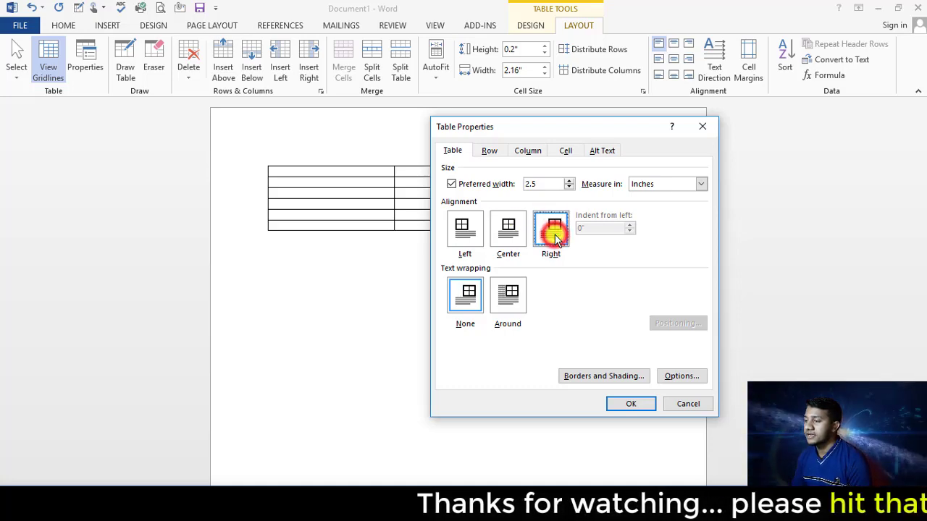
pyautogui.click(464, 237)
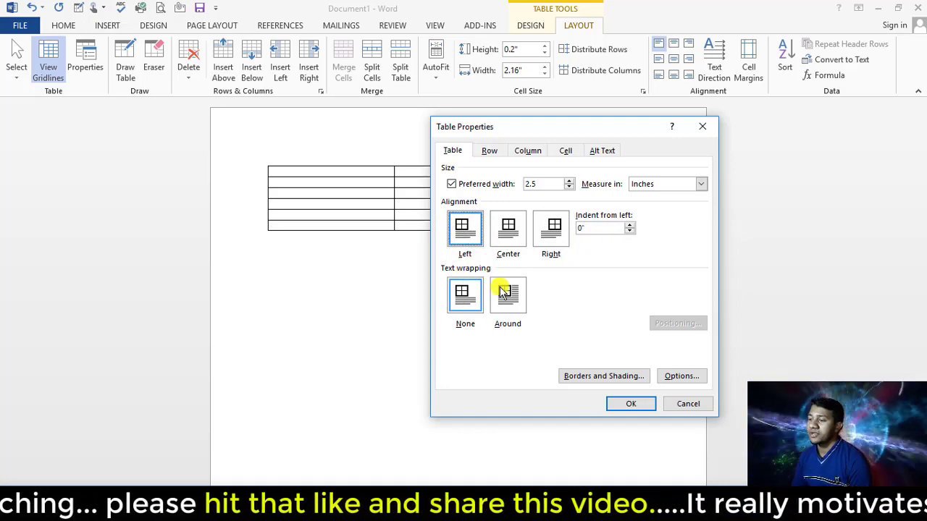
pyautogui.click(459, 305)
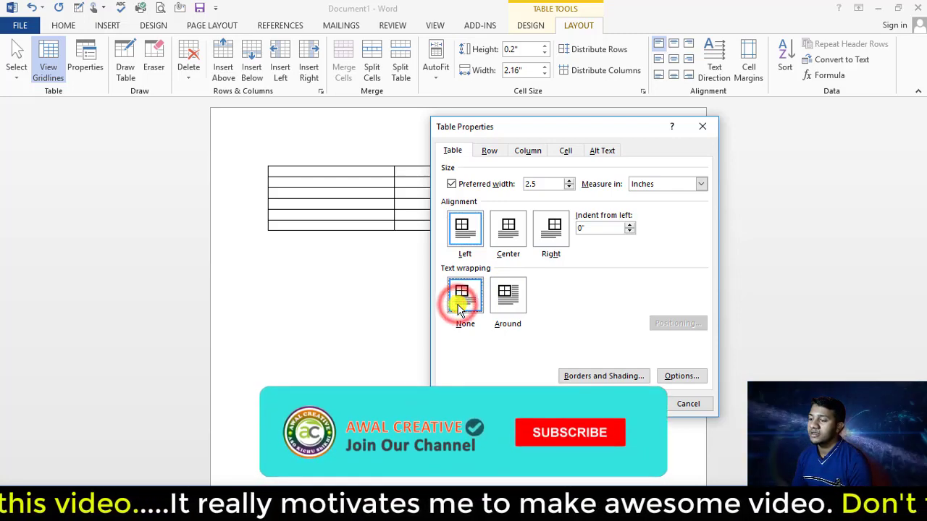
pyautogui.click(504, 303)
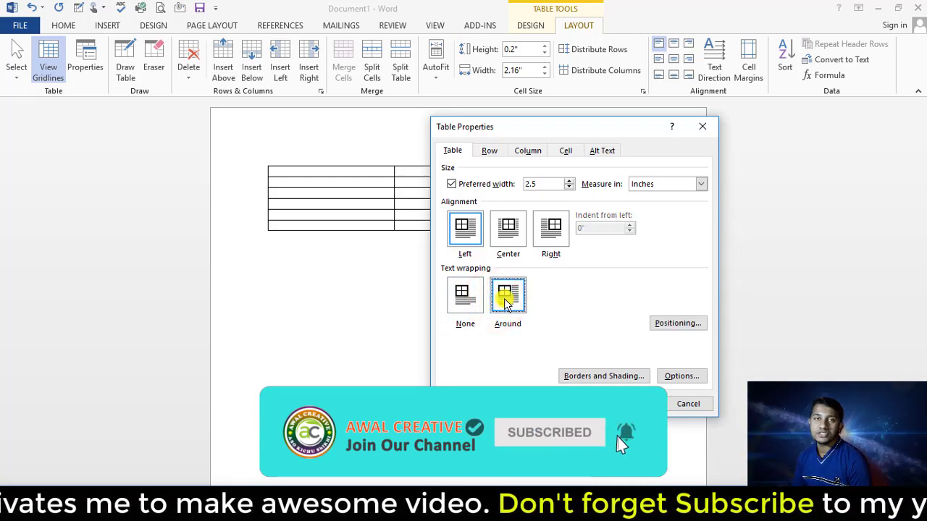
pyautogui.click(467, 301)
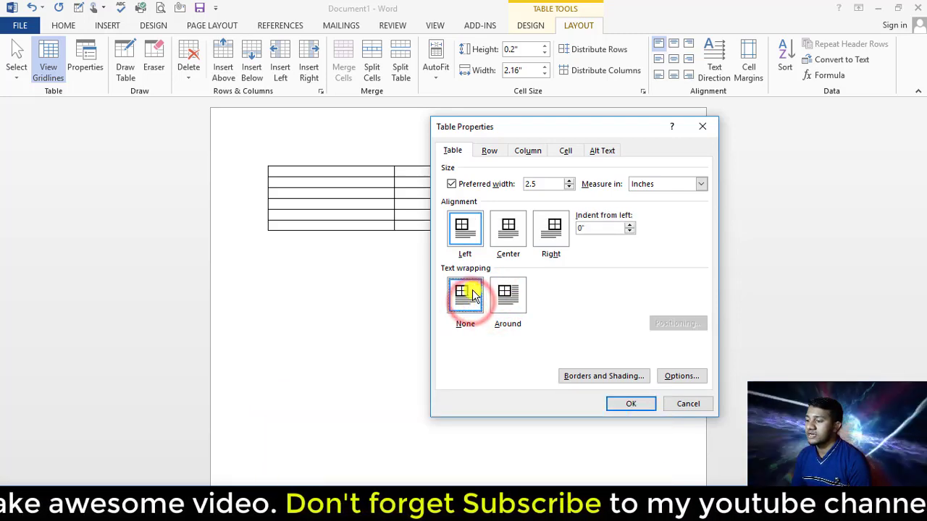
pyautogui.click(624, 407)
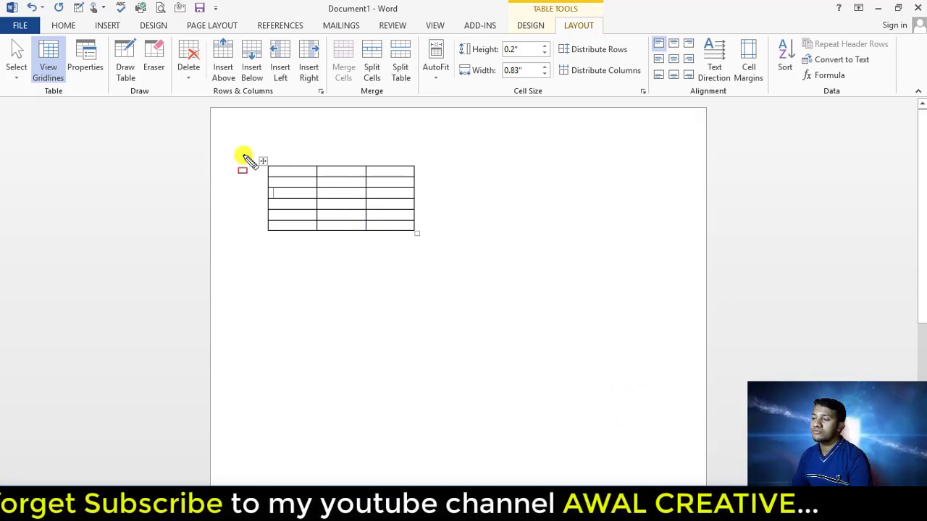
# - Reopen Table Properties and set the table's alignment to Center
pyautogui.moveTo(243, 148); pyautogui.dragTo(456, 251)
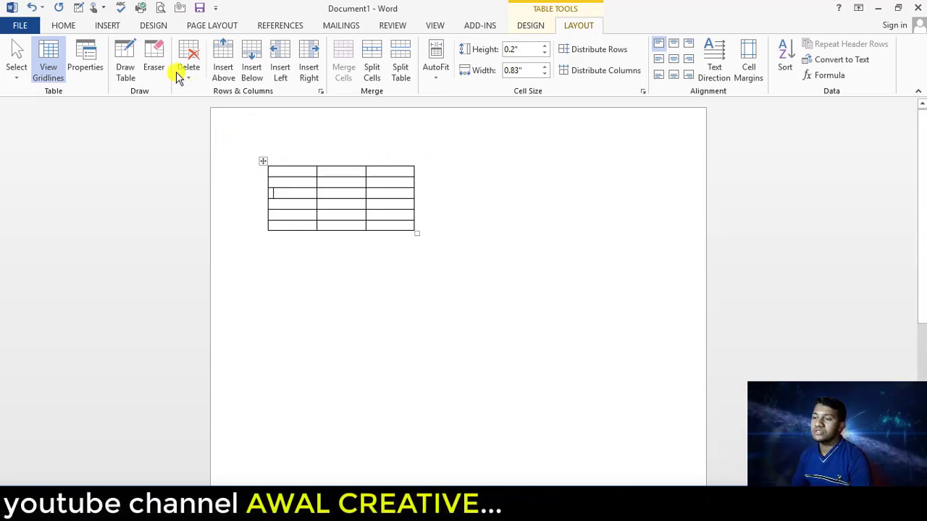
pyautogui.click(84, 64)
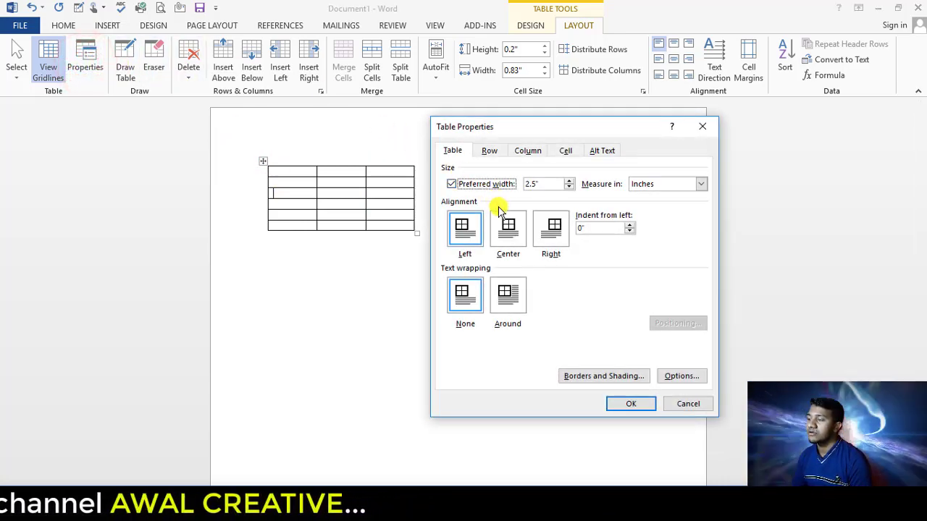
pyautogui.moveTo(525, 134)
pyautogui.mouseDown()
pyautogui.moveTo(670, 166)
pyautogui.moveTo(631, 121)
pyautogui.mouseUp()
pyautogui.click(612, 223)
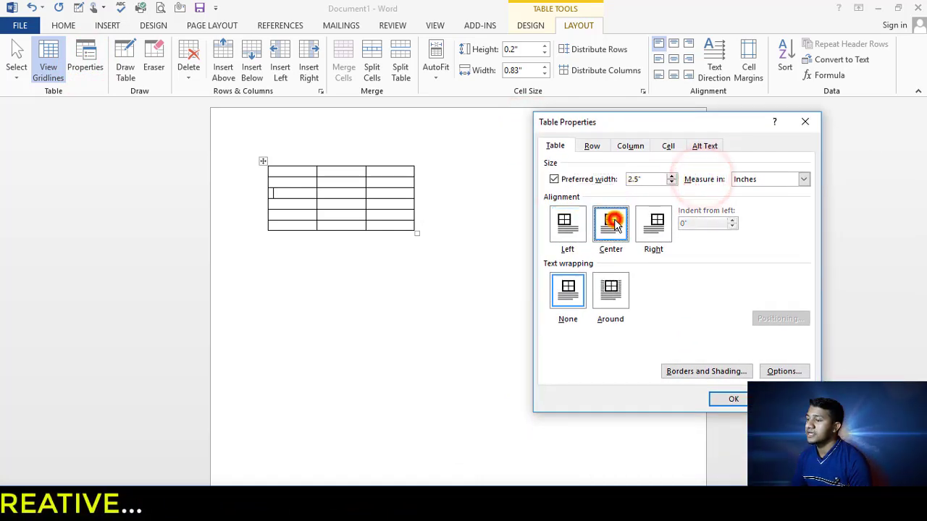
pyautogui.click(730, 400)
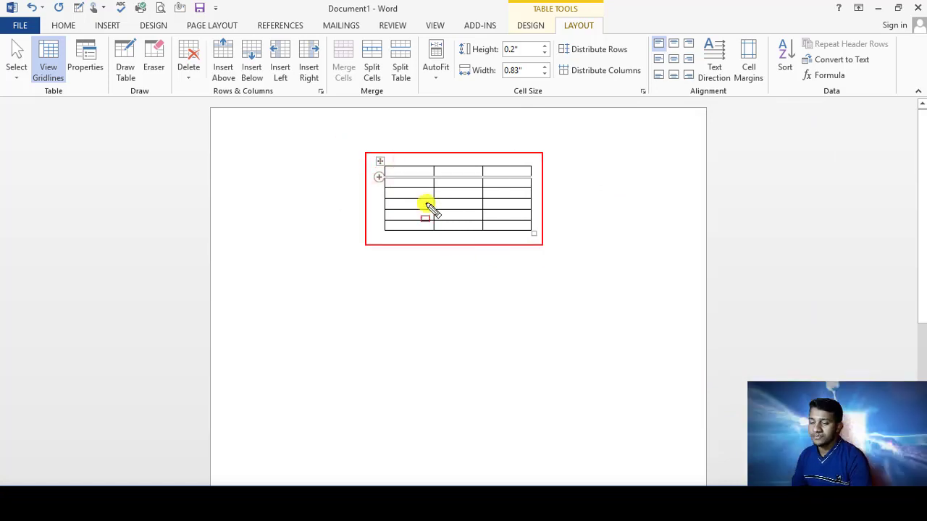
# - In Table Properties choose Right alignment with Around text wrapping, then open Positioning
pyautogui.click(83, 58)
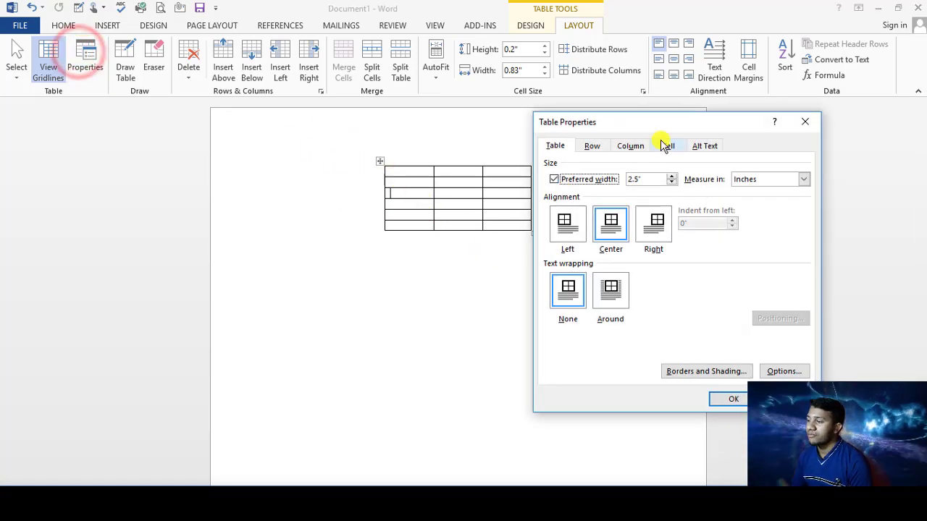
pyautogui.moveTo(692, 124); pyautogui.dragTo(240, 109)
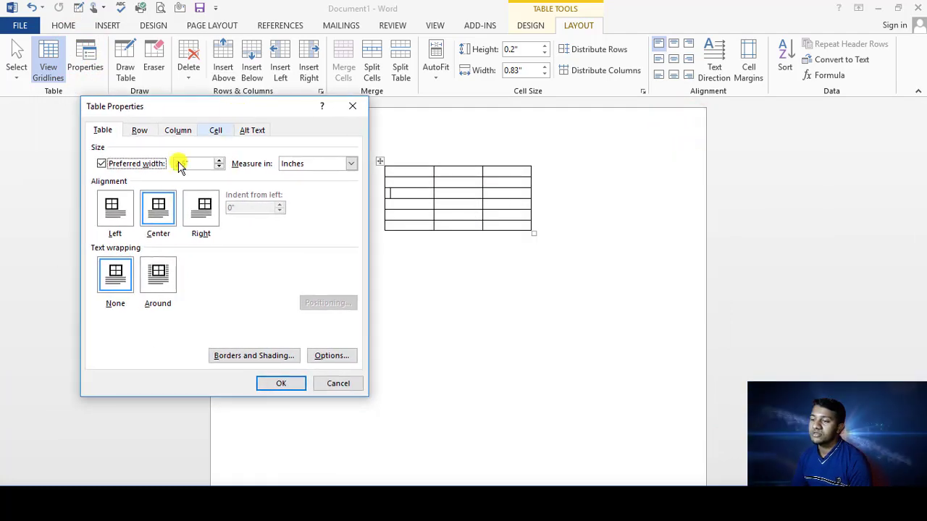
pyautogui.click(203, 221)
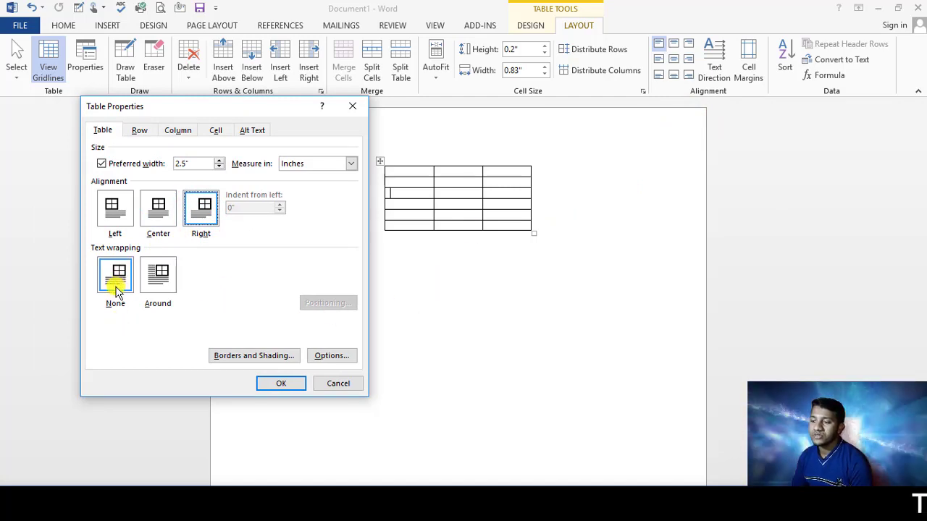
pyautogui.click(154, 278)
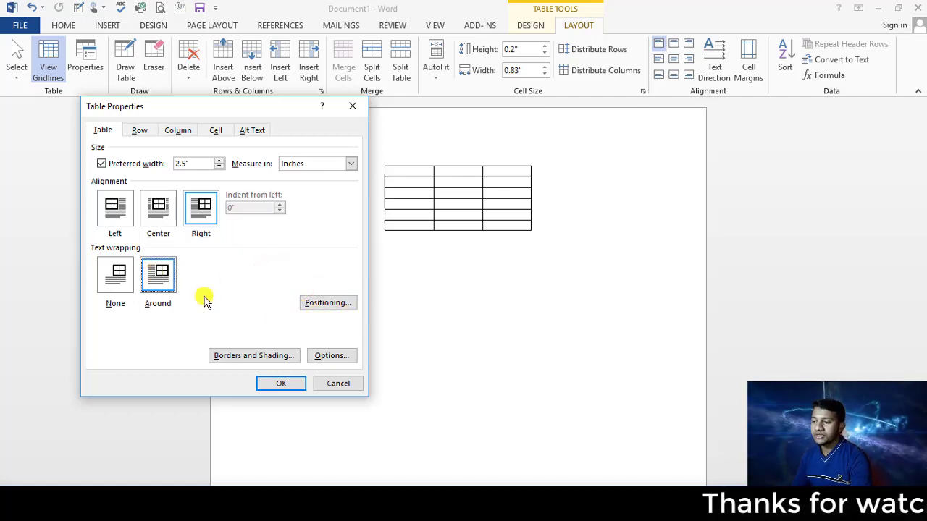
pyautogui.click(115, 277)
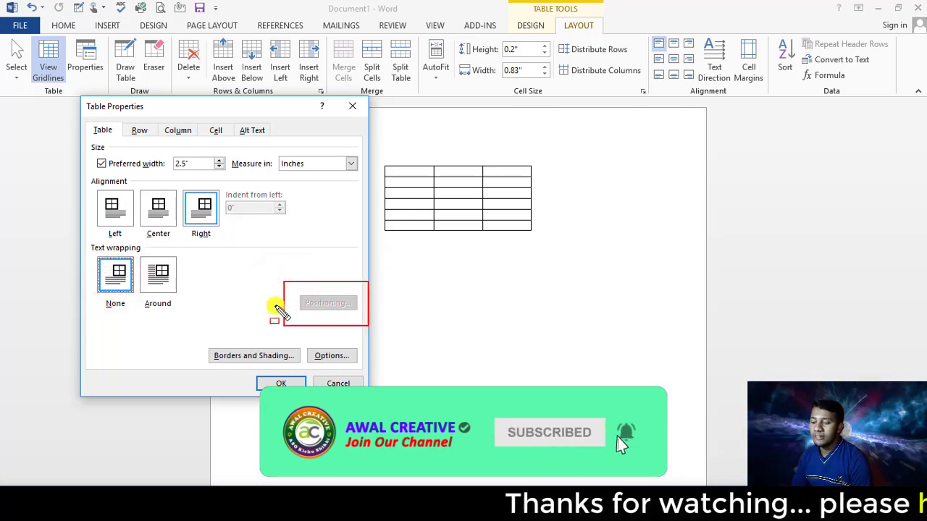
pyautogui.click(161, 273)
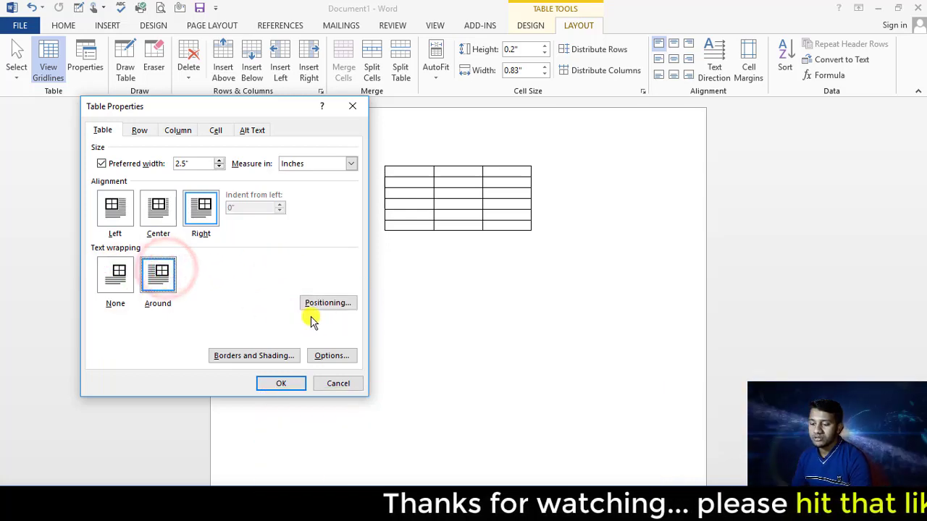
pyautogui.moveTo(290, 285); pyautogui.dragTo(368, 335)
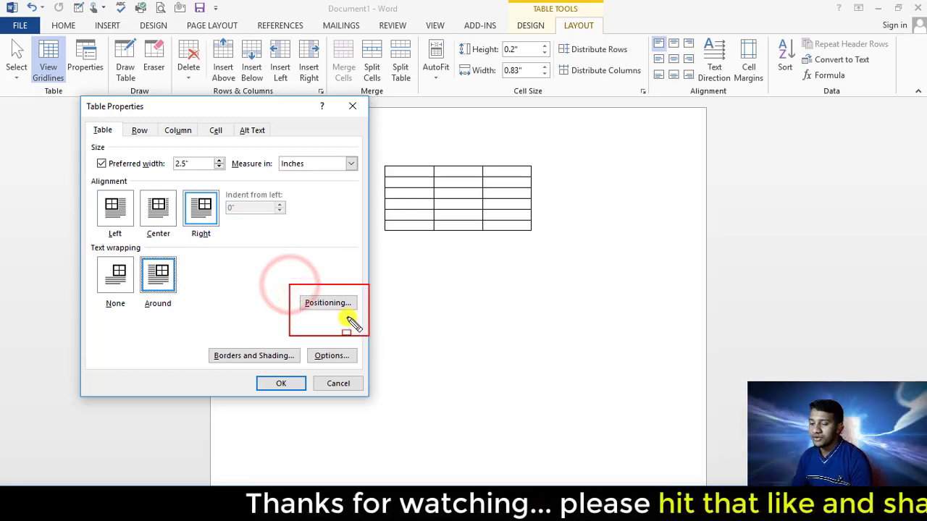
pyautogui.click(321, 305)
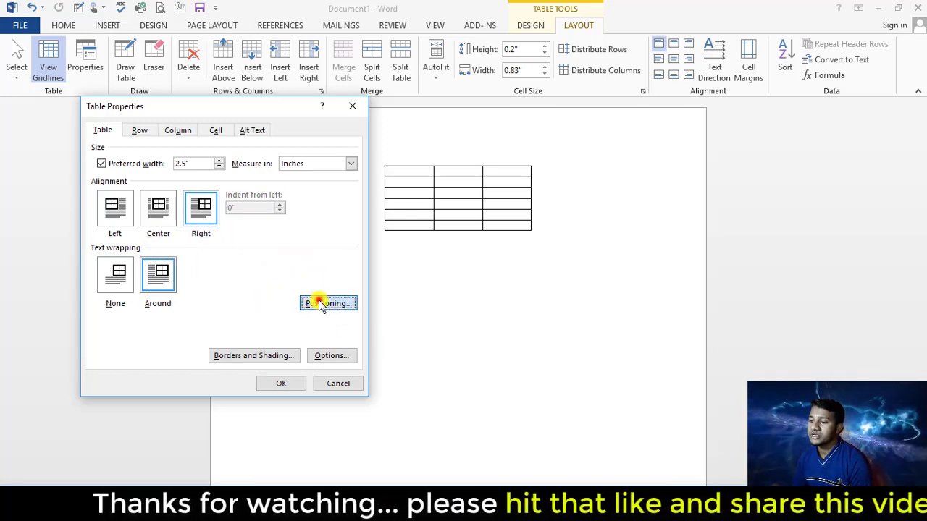
# - Keep horizontal position Right and set vertical position to Center relative to Margin
pyautogui.moveTo(217, 246); pyautogui.dragTo(478, 163)
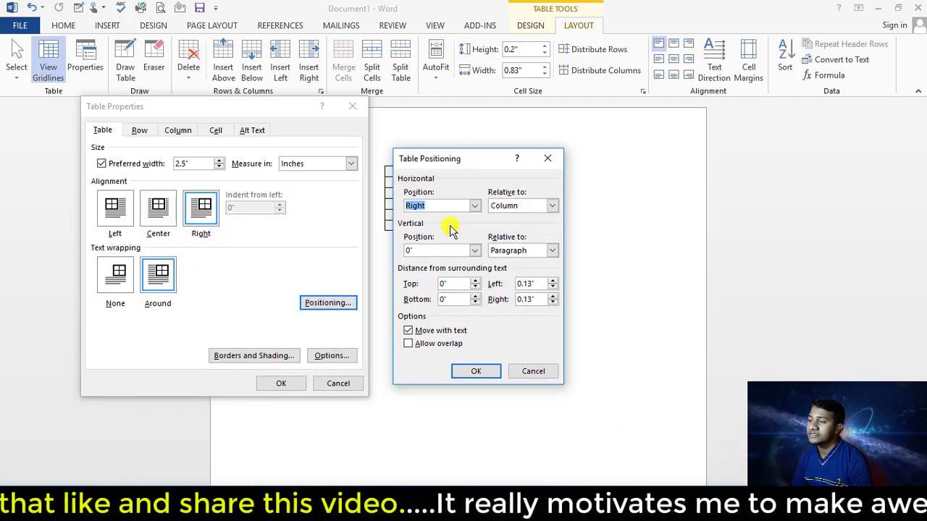
pyautogui.moveTo(472, 163); pyautogui.dragTo(634, 161)
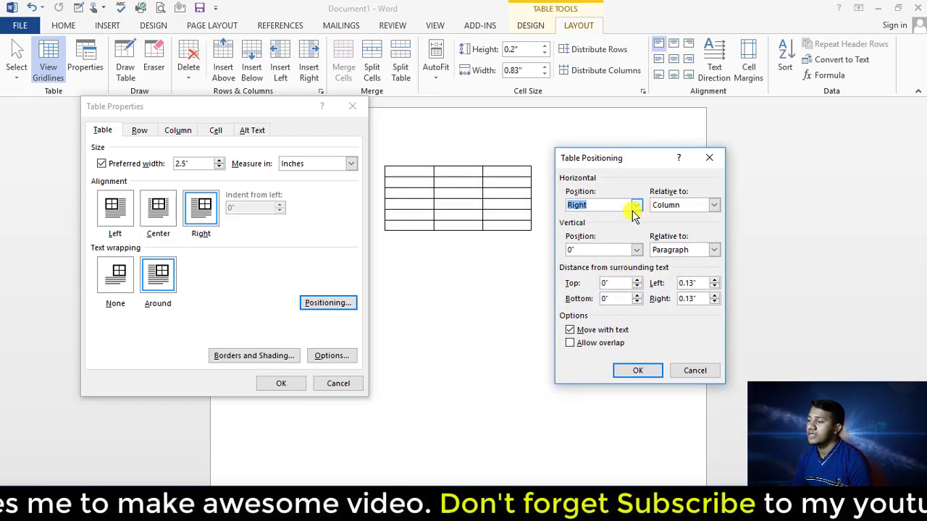
pyautogui.click(634, 206)
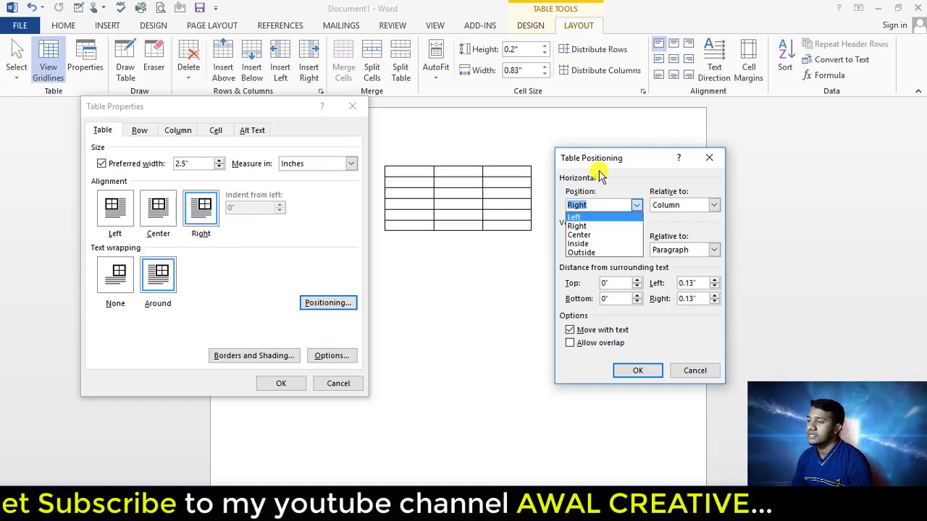
pyautogui.click(626, 169)
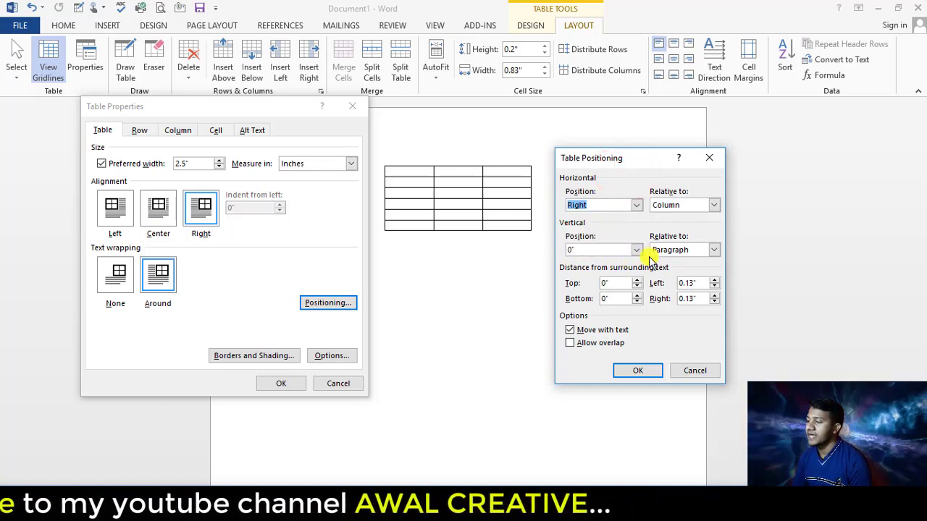
pyautogui.click(636, 250)
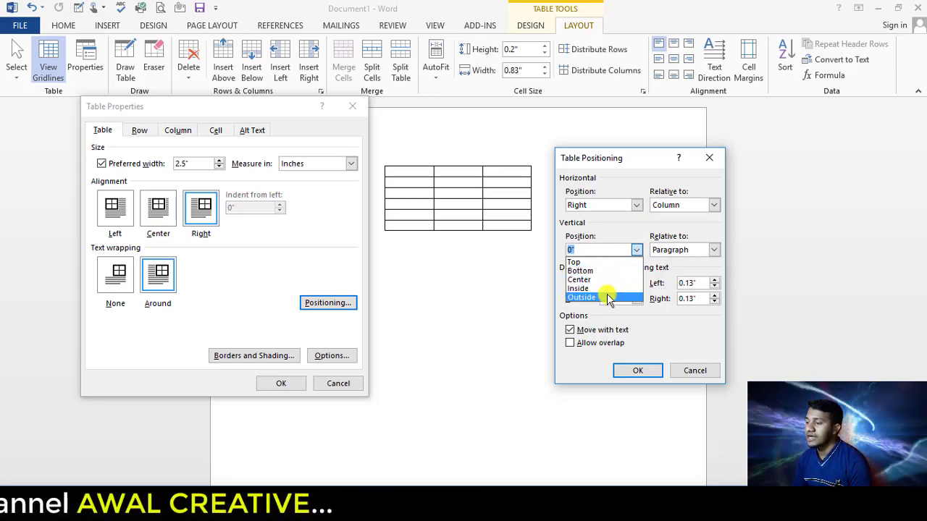
pyautogui.click(586, 280)
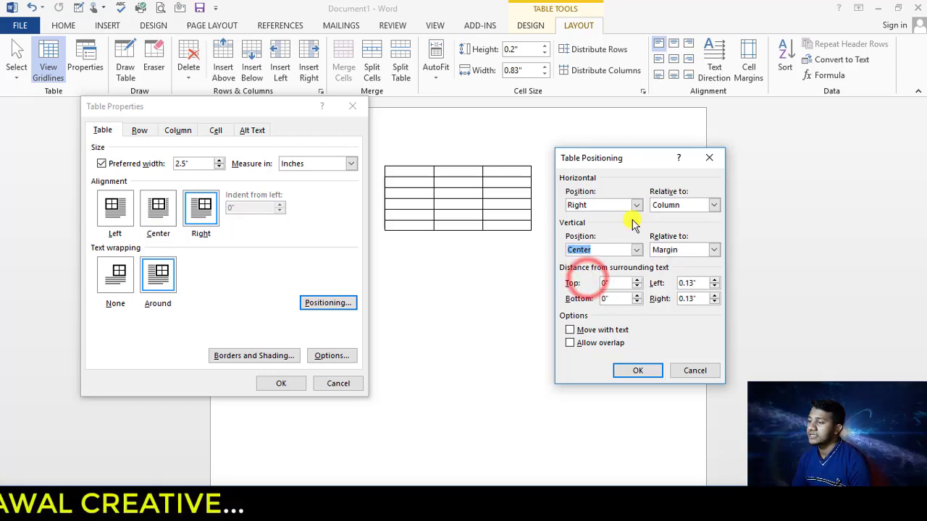
pyautogui.click(715, 251)
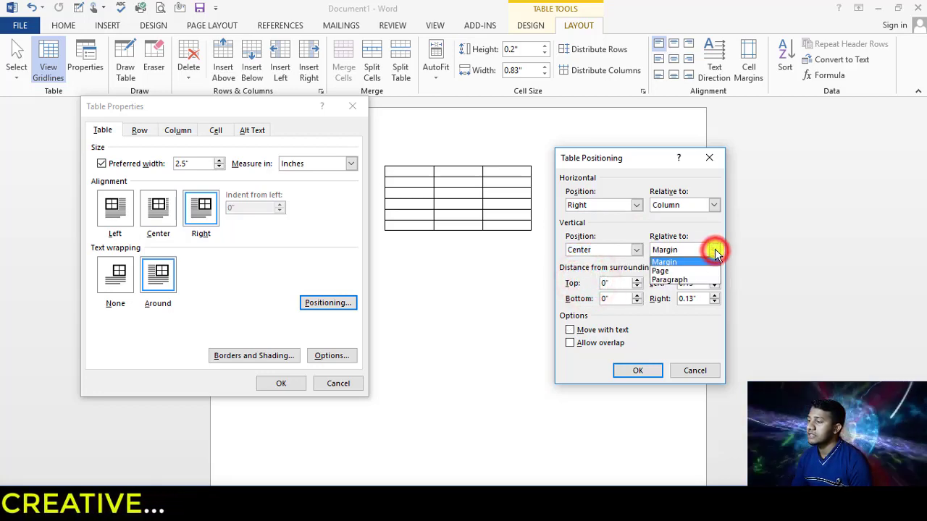
pyautogui.click(680, 262)
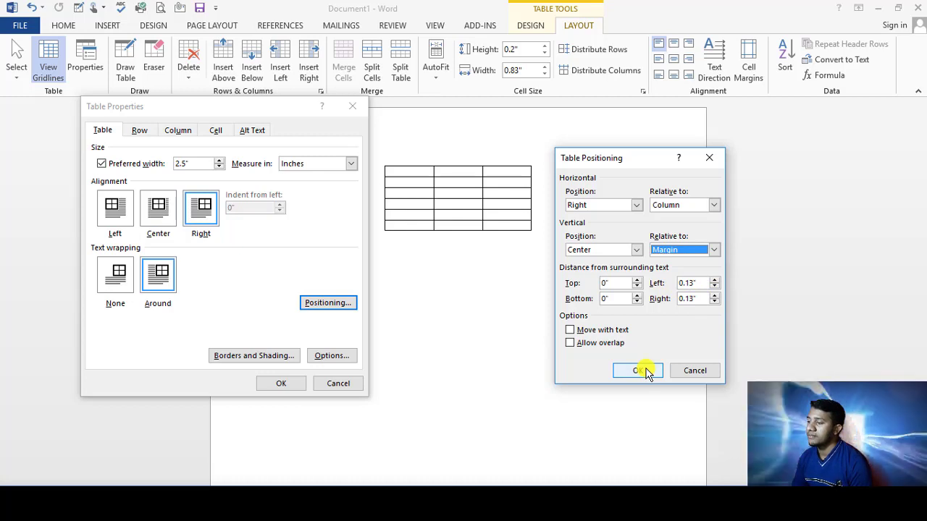
# - Raise the Top distance to 0.5" and the Bottom distance, then confirm both dialogs
pyautogui.click(638, 281)
pyautogui.click(638, 280)
pyautogui.click(638, 280)
pyautogui.click(637, 295)
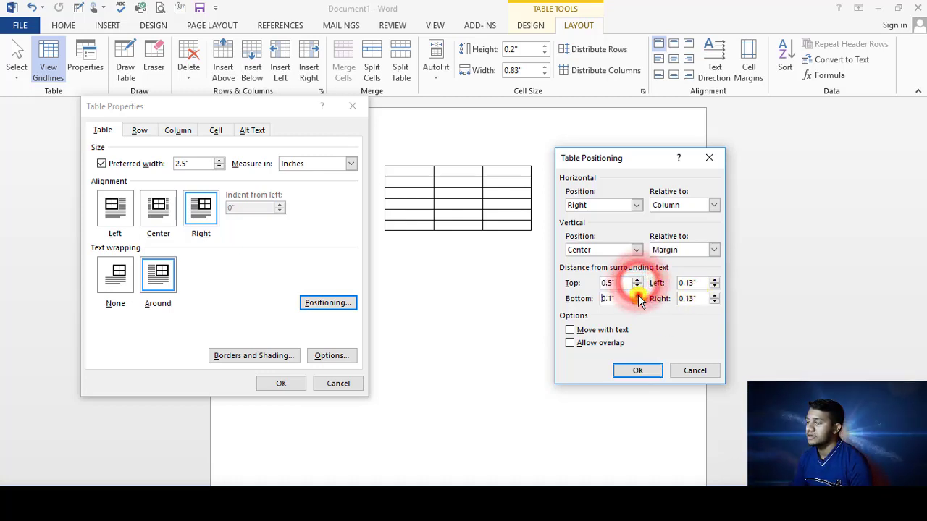
pyautogui.click(638, 295)
pyautogui.click(638, 295)
pyautogui.click(638, 296)
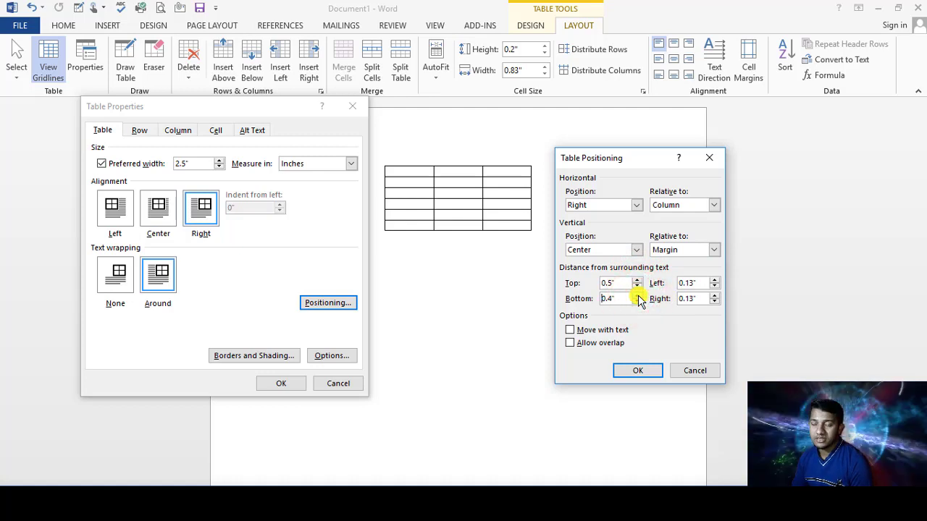
pyautogui.click(653, 371)
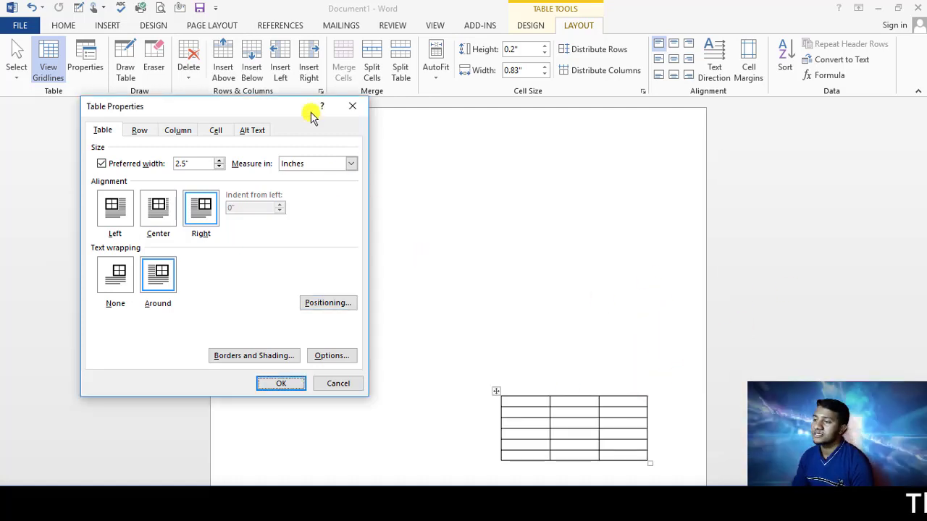
pyautogui.moveTo(311, 116); pyautogui.dragTo(292, 132)
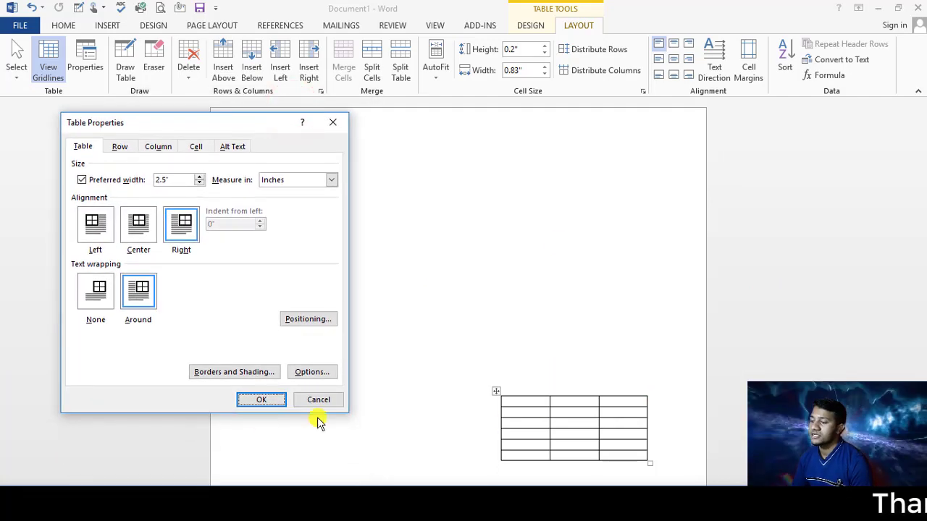
pyautogui.click(262, 403)
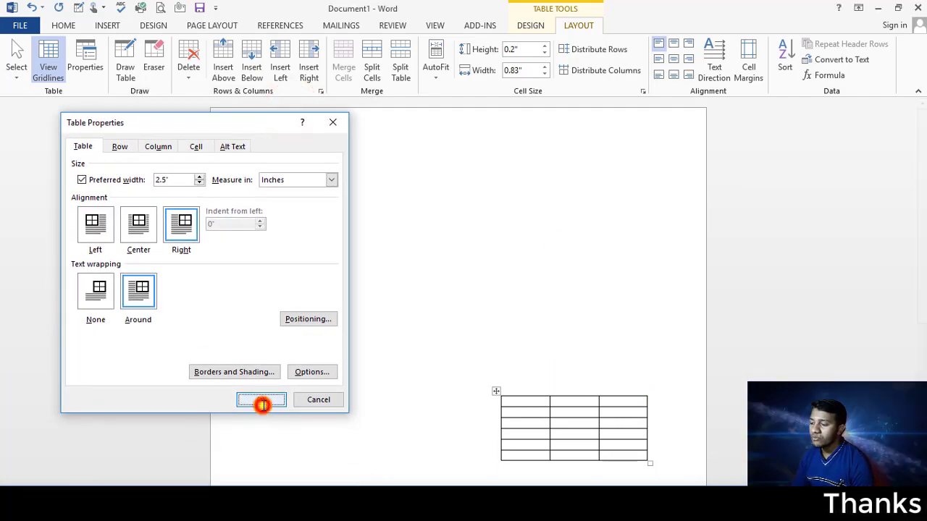
pyautogui.scroll(-5, 630, 420)
pyautogui.scroll(-2, 625, 403)
# - Delete the old small table
pyautogui.scroll(4, 544, 263)
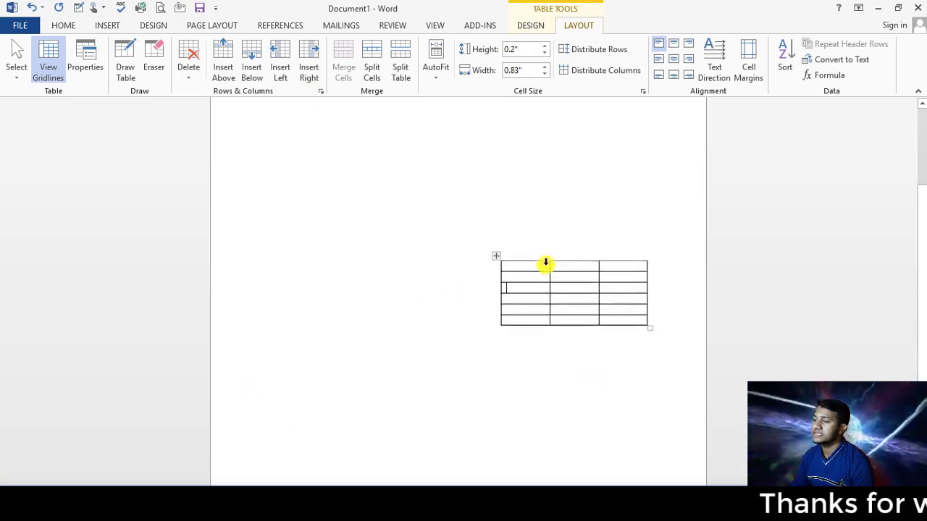
pyautogui.click(536, 327)
pyautogui.scroll(3, 519, 309)
pyautogui.scroll(2, 448, 190)
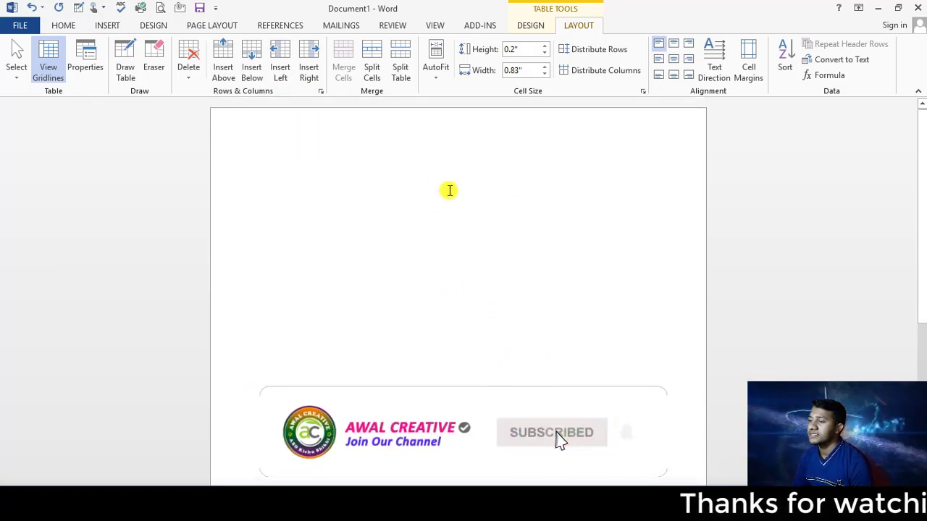
pyautogui.scroll(-4, 507, 239)
pyautogui.click(552, 281)
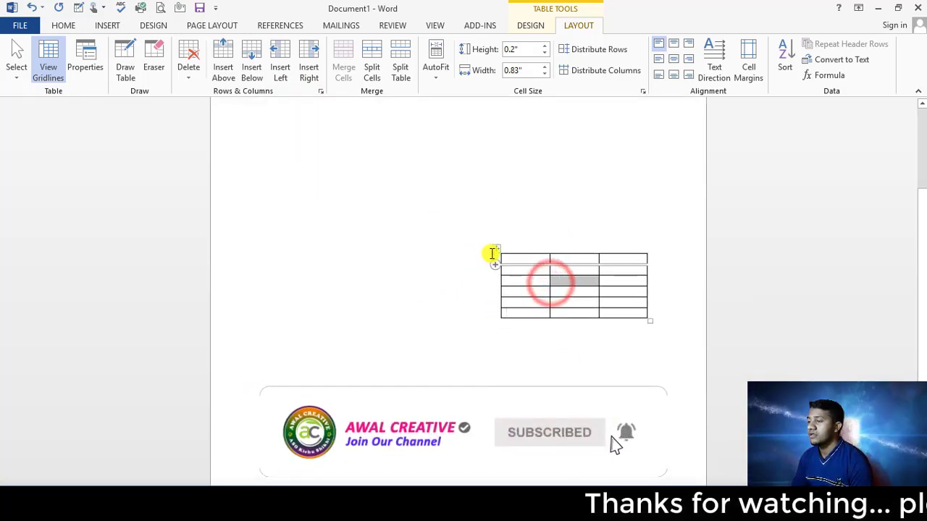
pyautogui.click(496, 247)
pyautogui.rightClick(497, 246)
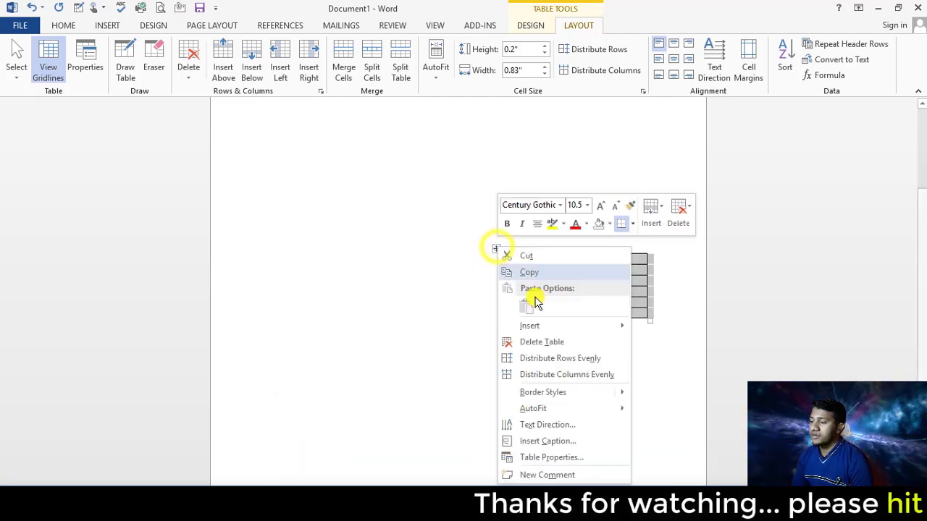
pyautogui.click(549, 344)
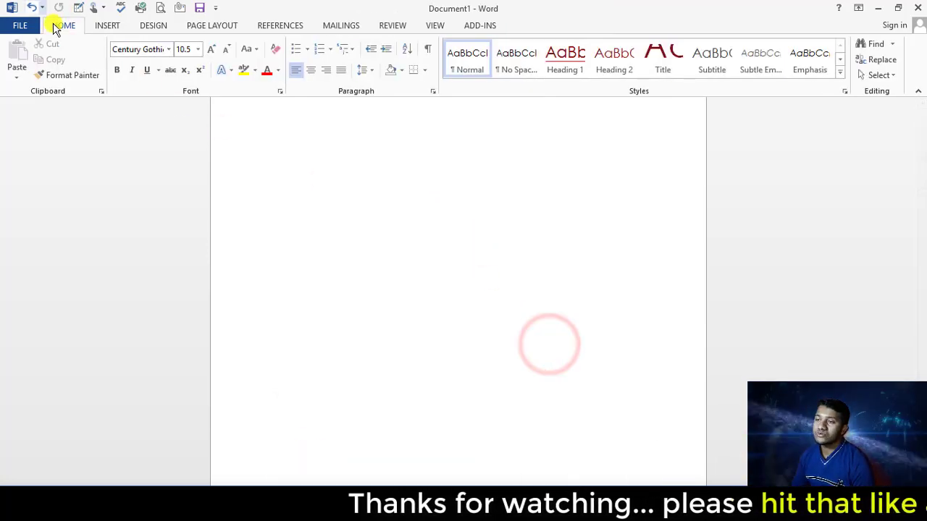
# - Insert a new empty three-column, five-row table from the Insert table grid
pyautogui.click(107, 25)
pyautogui.click(81, 62)
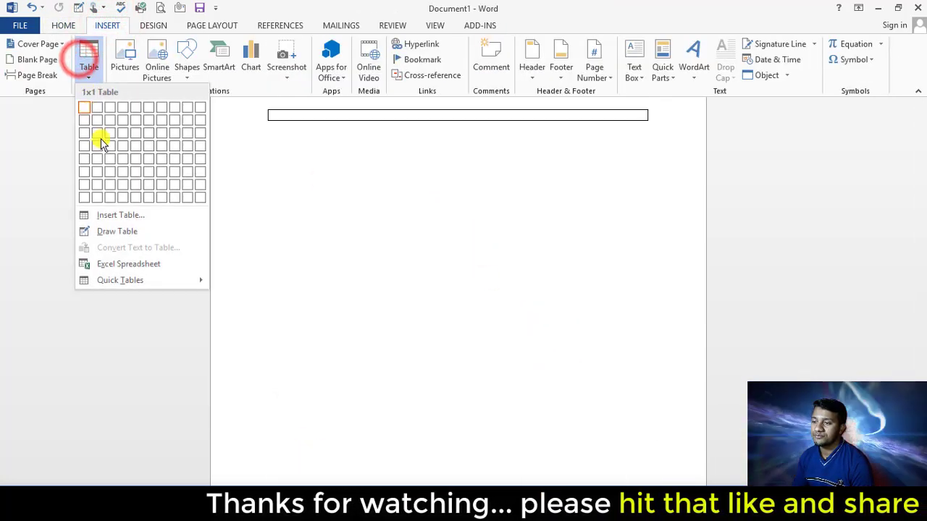
pyautogui.click(113, 162)
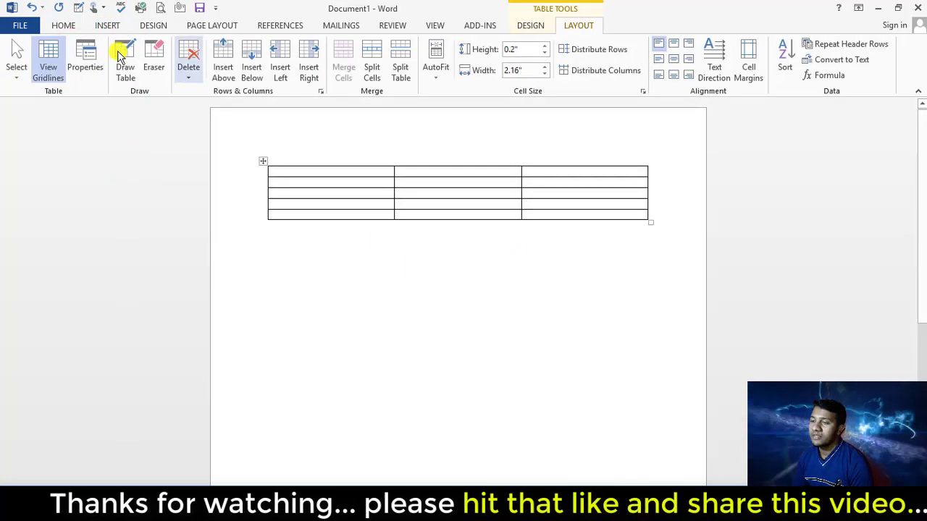
# - Set the new table's border setting to None in Borders and Shading, leaving only gridlines
pyautogui.click(85, 67)
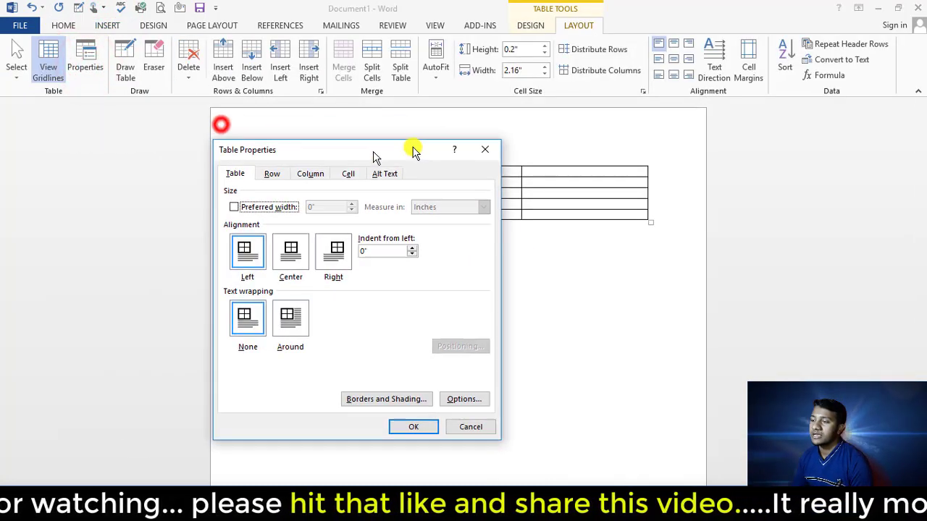
pyautogui.moveTo(221, 131); pyautogui.dragTo(417, 126)
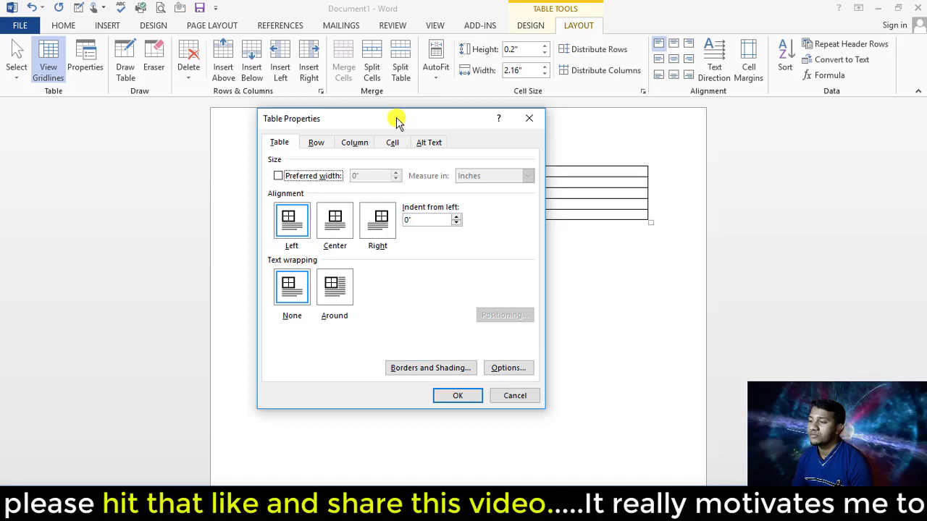
pyautogui.moveTo(393, 118); pyautogui.dragTo(329, 87)
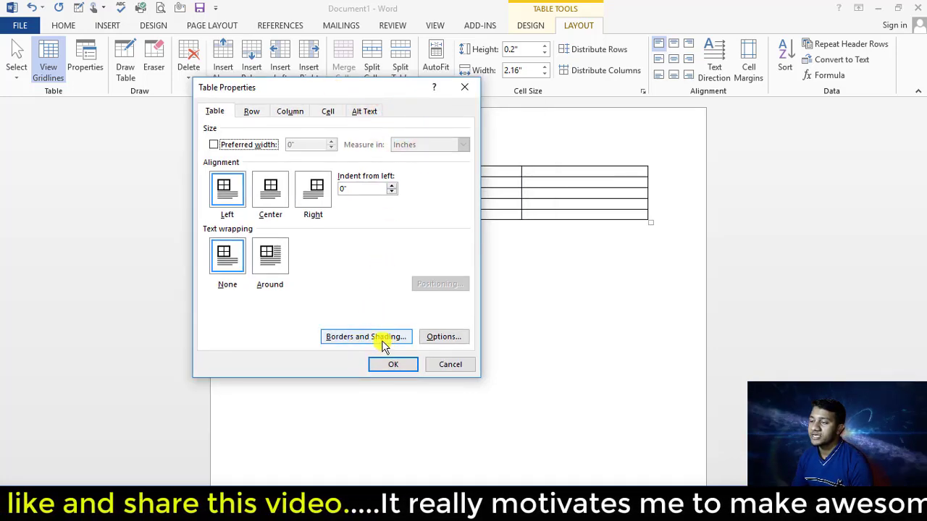
pyautogui.click(357, 338)
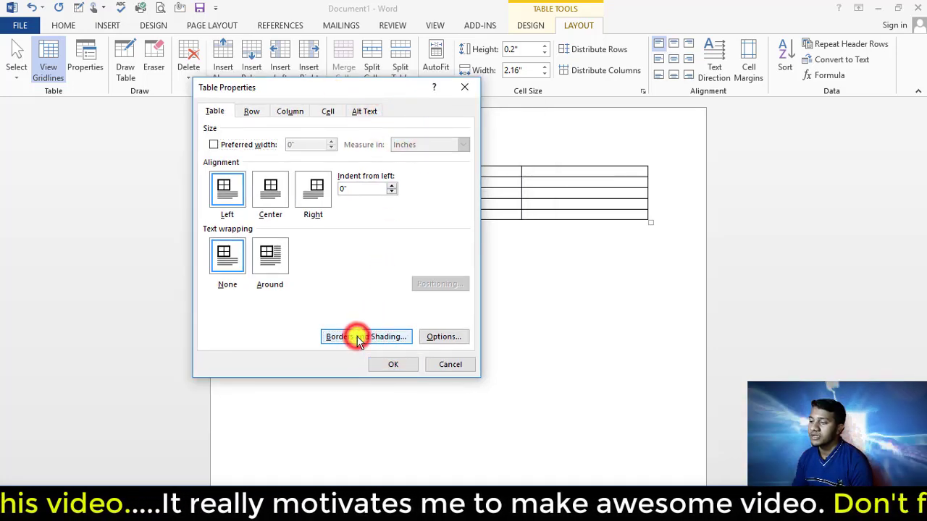
pyautogui.moveTo(585, 149)
pyautogui.mouseDown()
pyautogui.moveTo(242, 135)
pyautogui.moveTo(318, 134)
pyautogui.mouseUp()
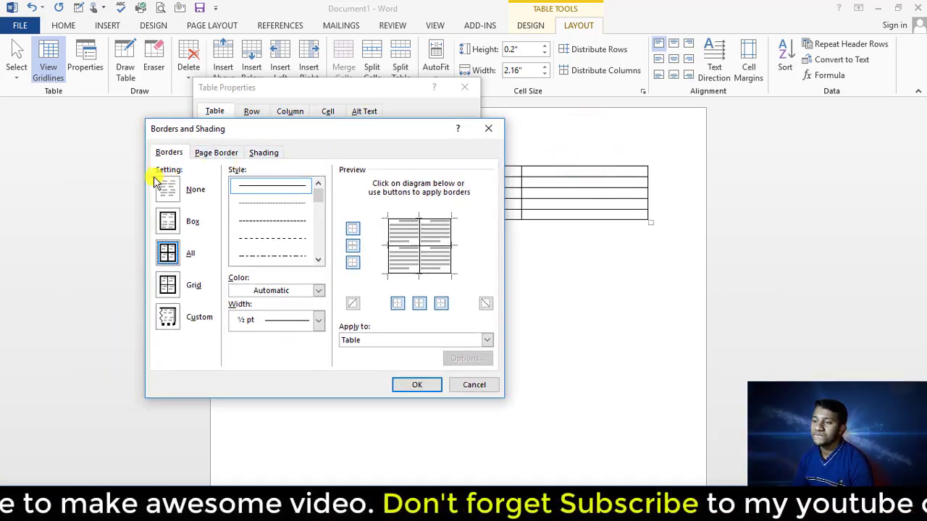
pyautogui.click(611, 194)
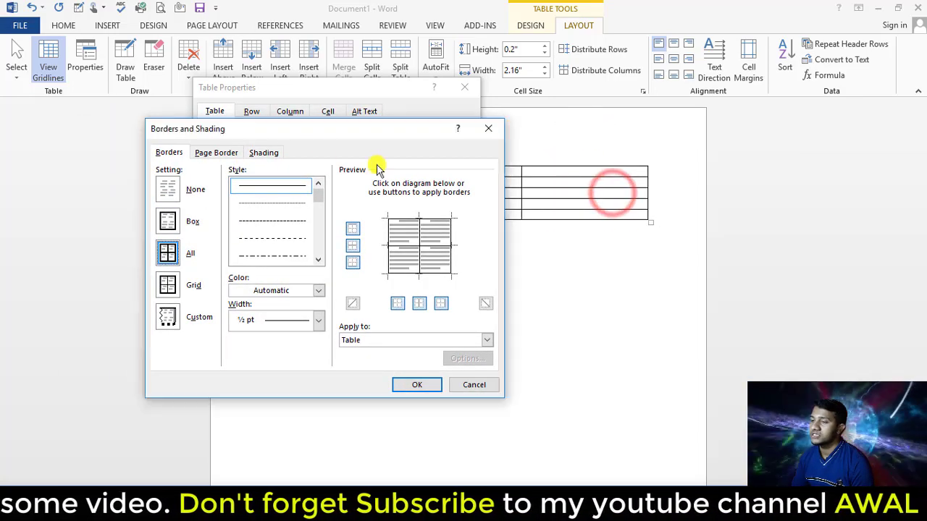
pyautogui.click(168, 189)
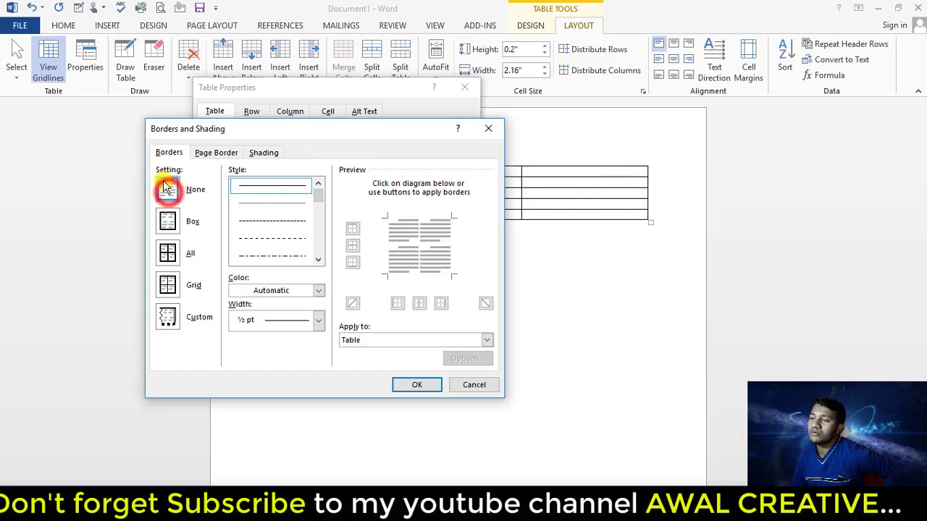
pyautogui.click(407, 384)
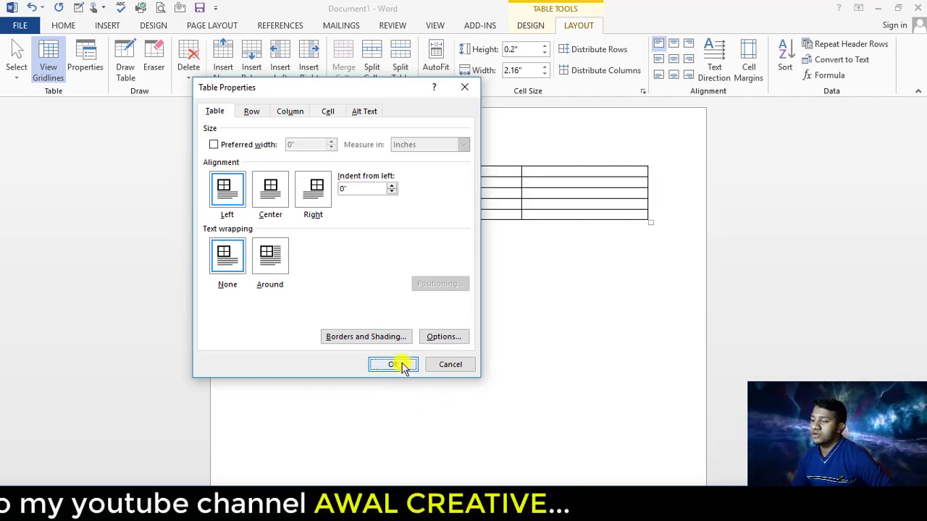
pyautogui.click(398, 364)
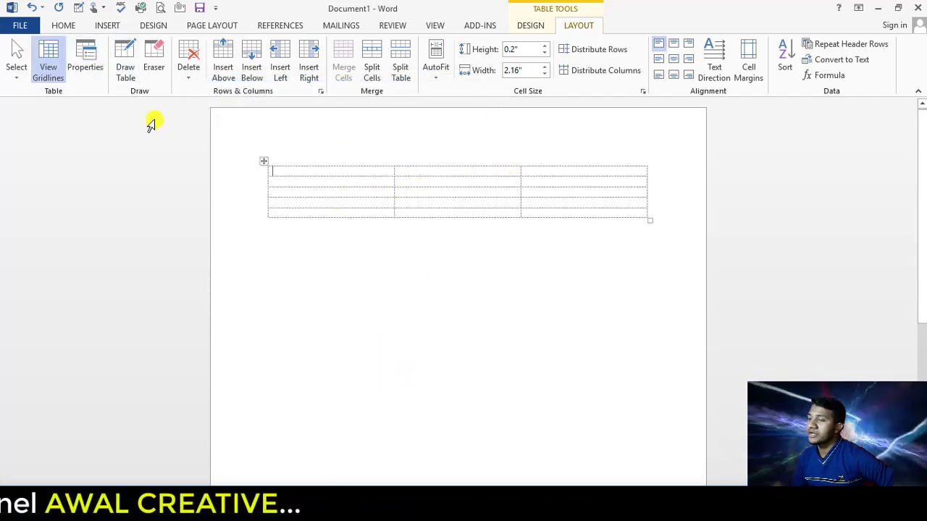
# - Apply the Box border setting so the table has only an outer border
pyautogui.click(77, 63)
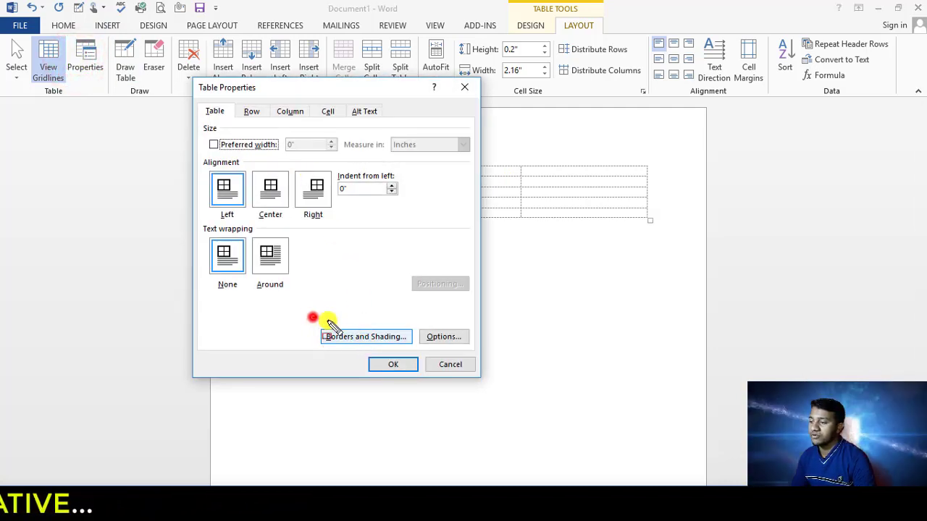
pyautogui.click(382, 339)
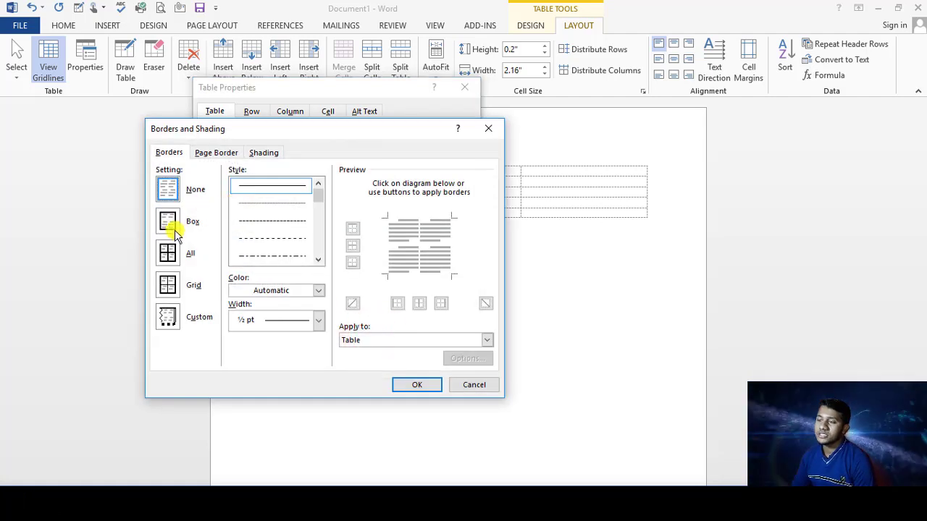
pyautogui.click(168, 191)
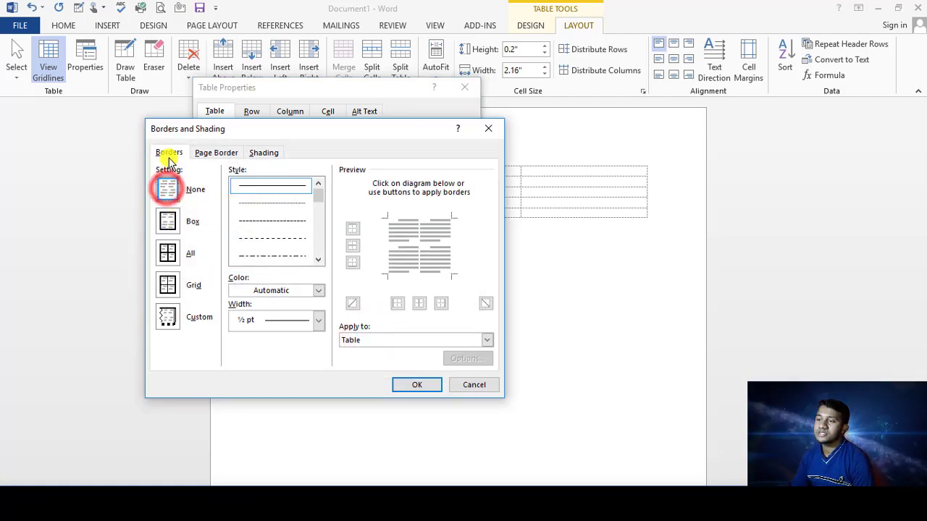
pyautogui.click(165, 221)
pyautogui.moveTo(425, 134); pyautogui.dragTo(362, 150)
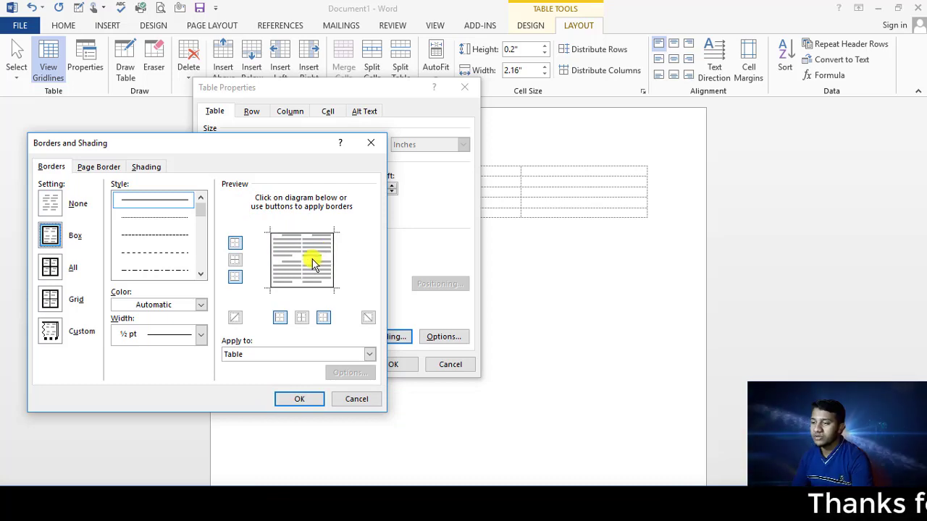
pyautogui.click(48, 245)
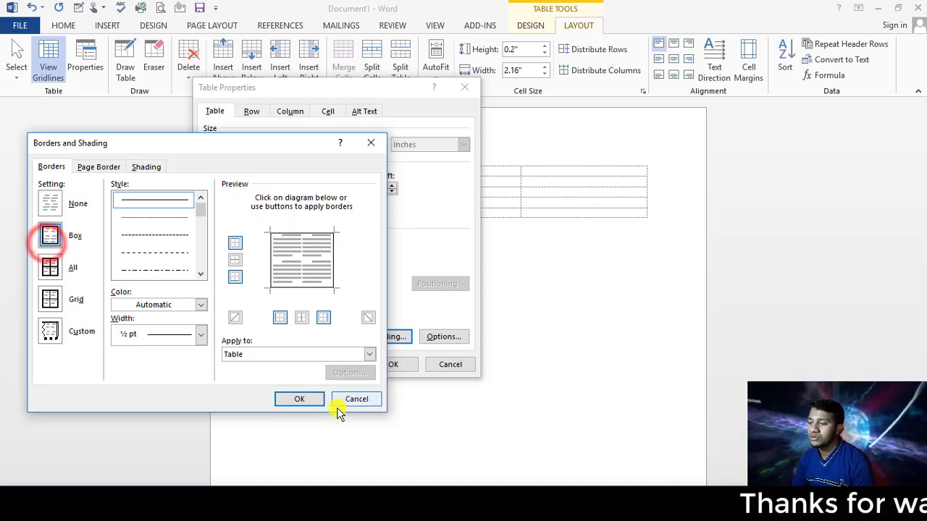
pyautogui.click(299, 399)
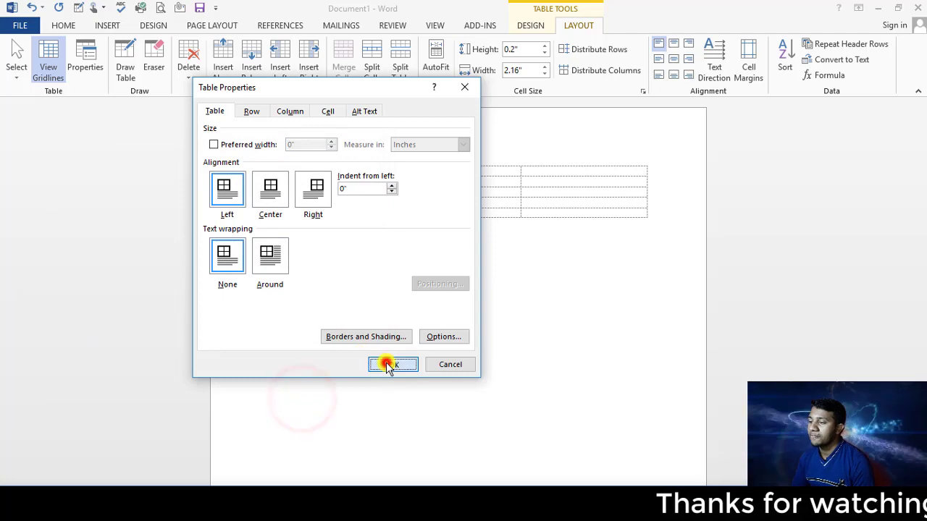
pyautogui.click(390, 363)
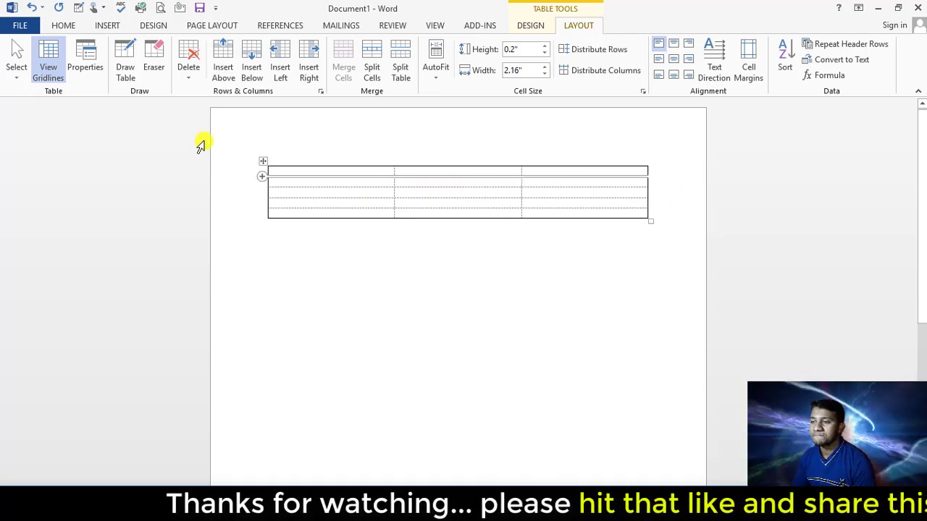
# - Choose the All border setting and pick the line style for the table borders
pyautogui.click(100, 72)
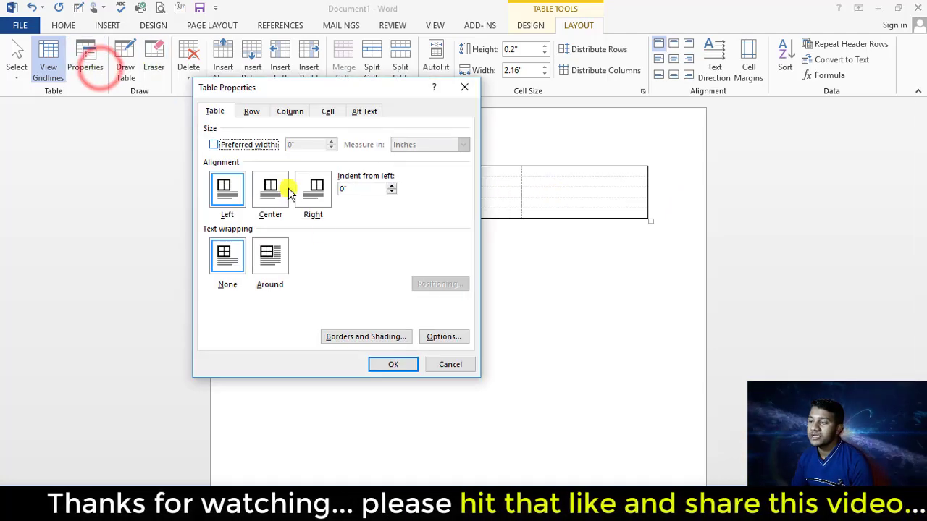
pyautogui.click(348, 335)
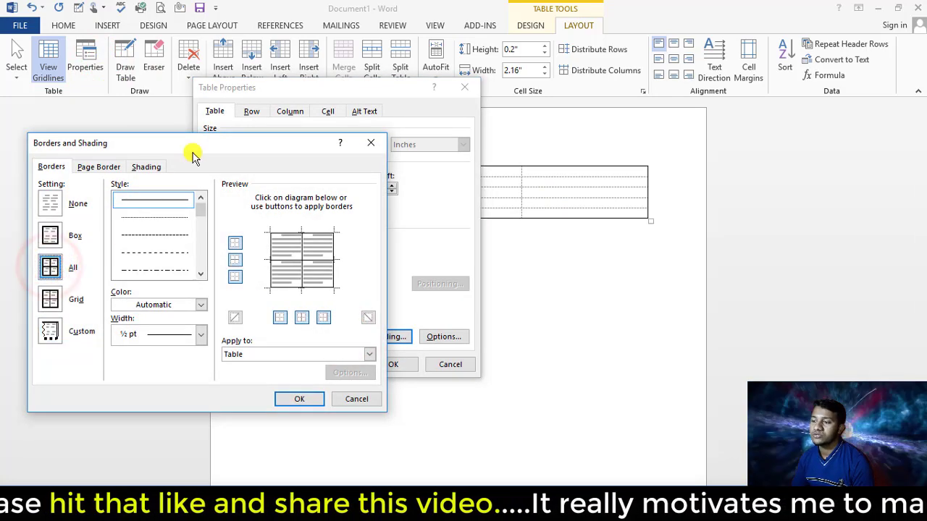
pyautogui.moveTo(196, 144); pyautogui.dragTo(301, 125)
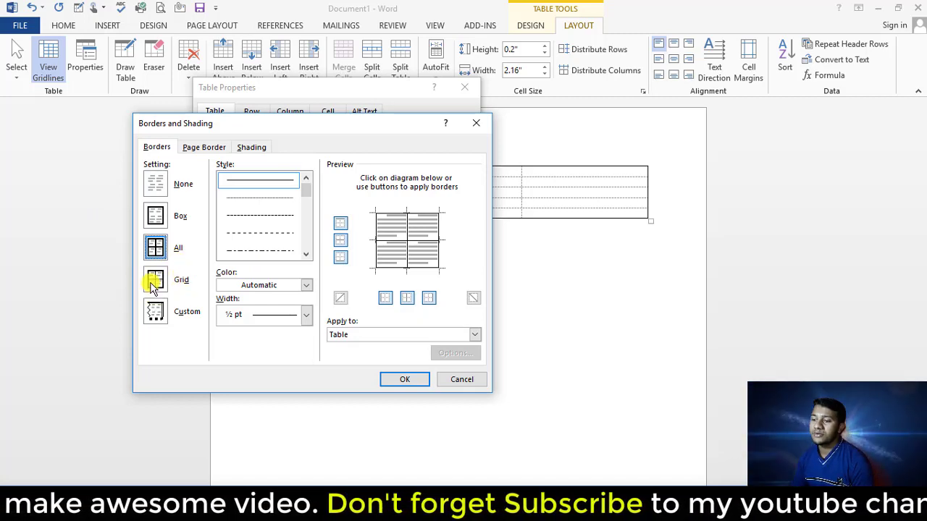
pyautogui.click(175, 312)
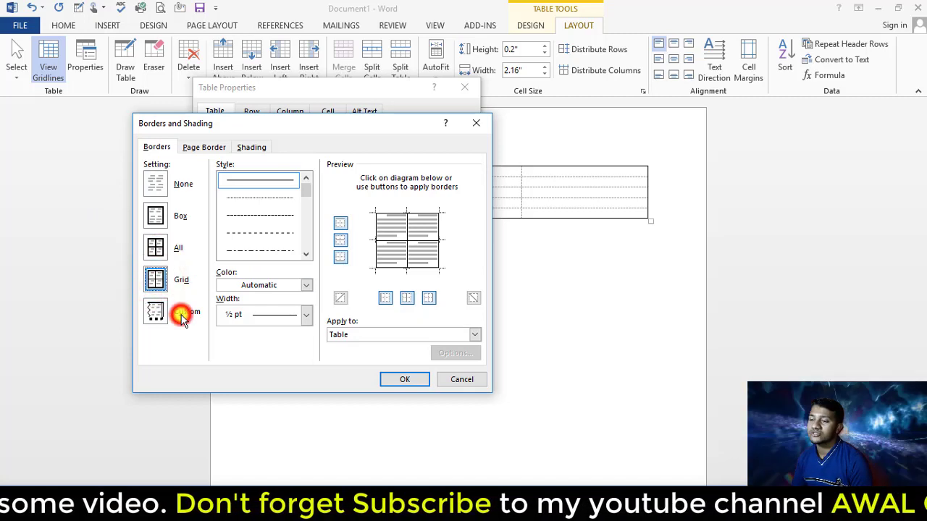
pyautogui.click(156, 247)
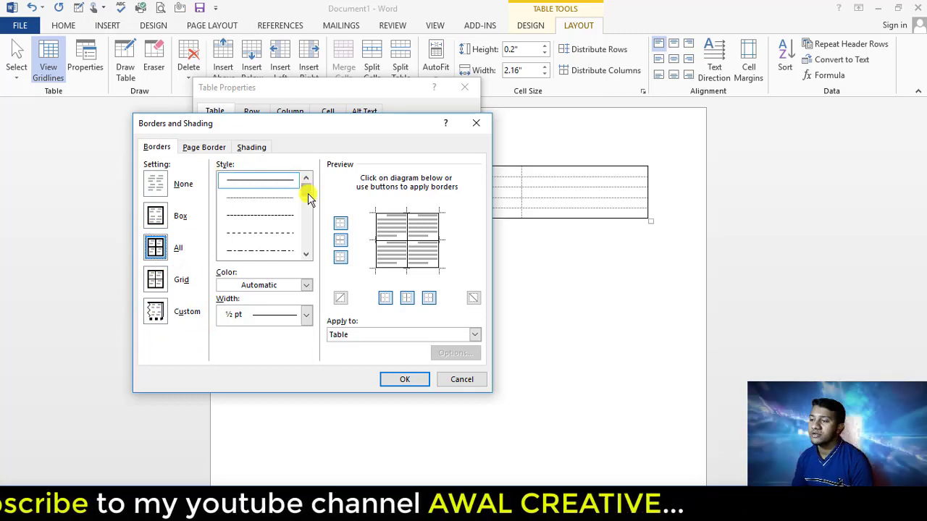
pyautogui.moveTo(308, 193); pyautogui.dragTo(308, 249)
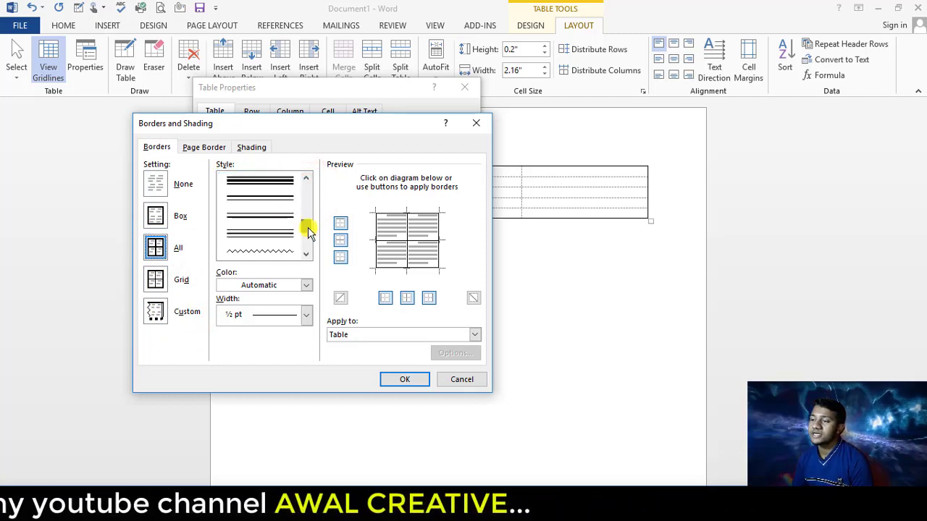
pyautogui.scroll(3, 275, 235)
pyautogui.scroll(2, 280, 232)
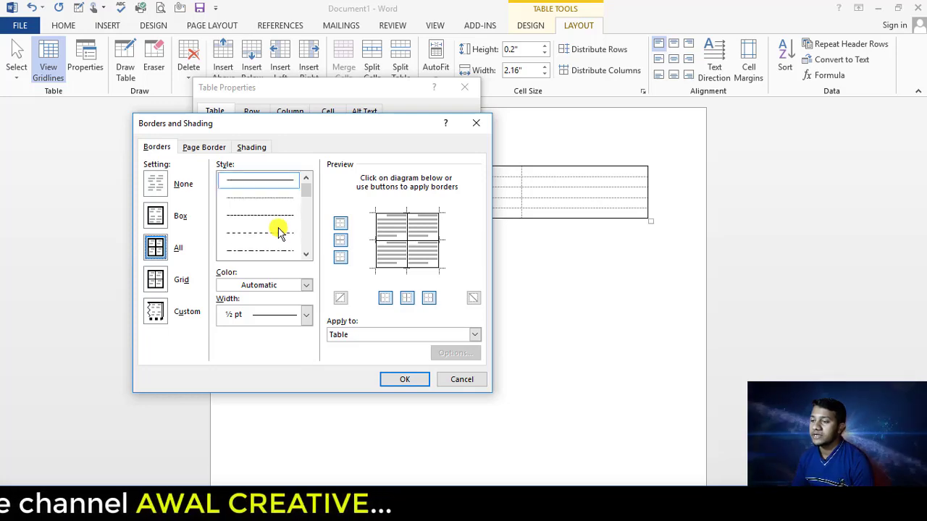
pyautogui.scroll(-2, 290, 246)
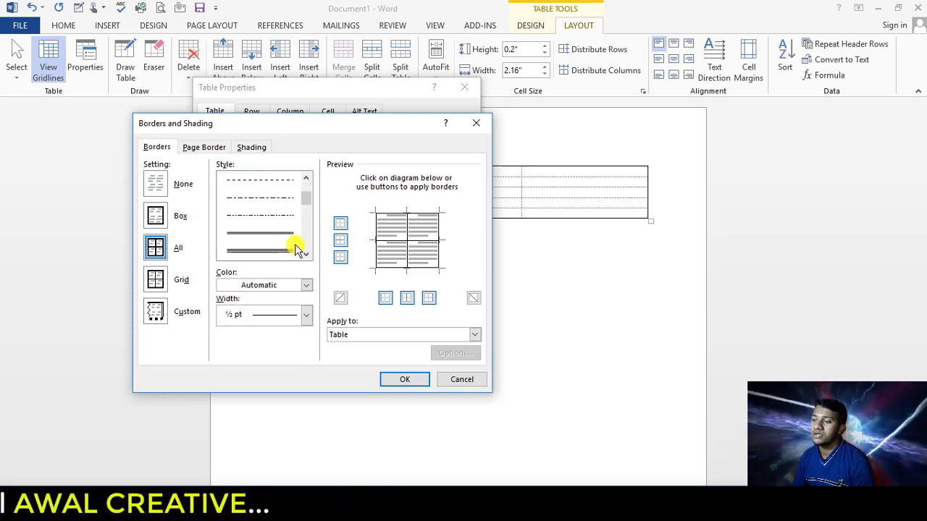
pyautogui.click(287, 238)
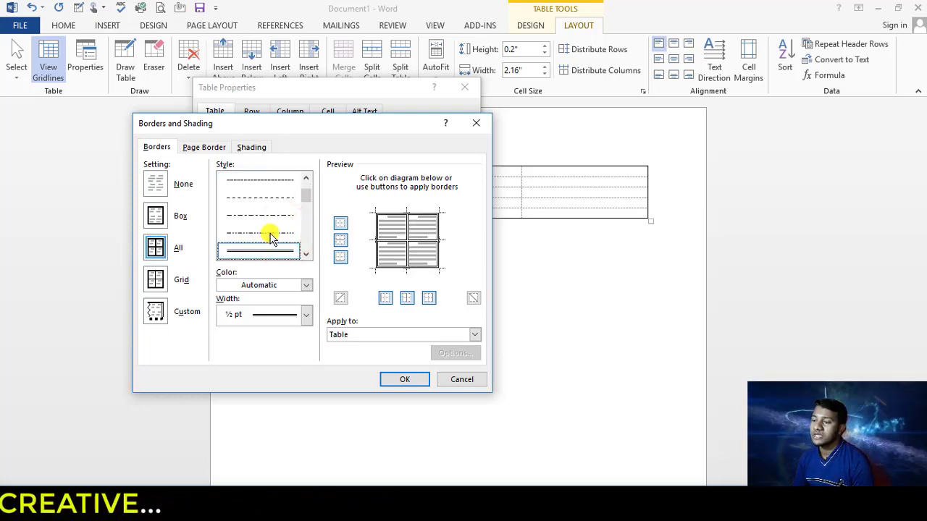
pyautogui.scroll(-2, 268, 232)
pyautogui.scroll(1, 281, 230)
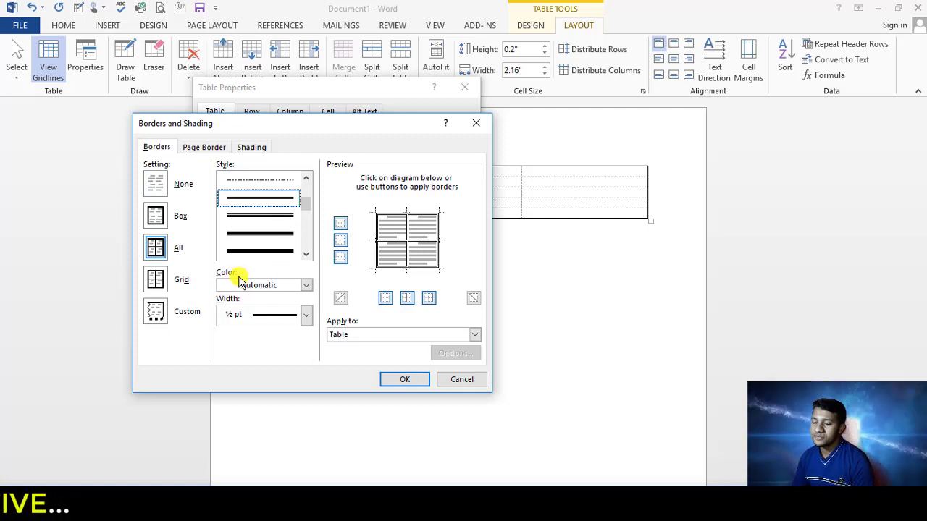
# - Make the borders red and 1½ pt wide, applied to the whole table
pyautogui.click(303, 287)
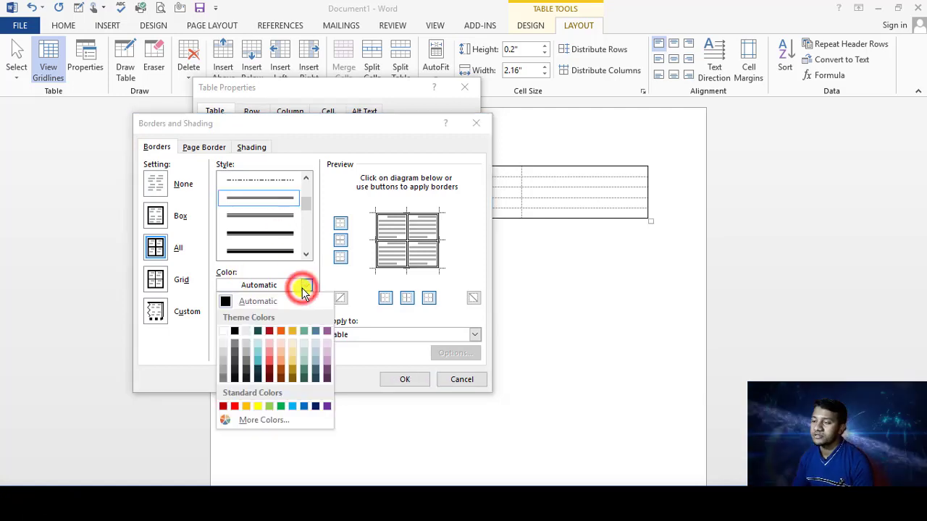
pyautogui.click(234, 407)
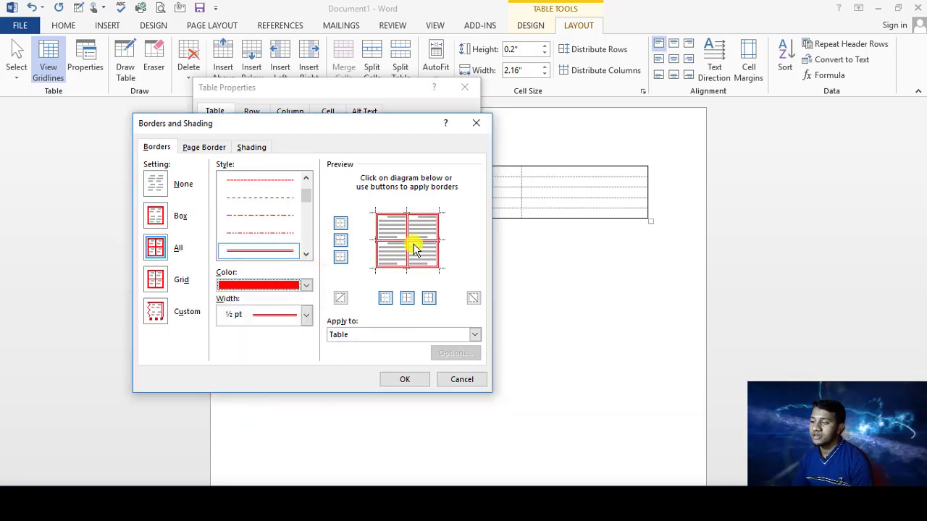
pyautogui.moveTo(368, 204); pyautogui.dragTo(457, 284)
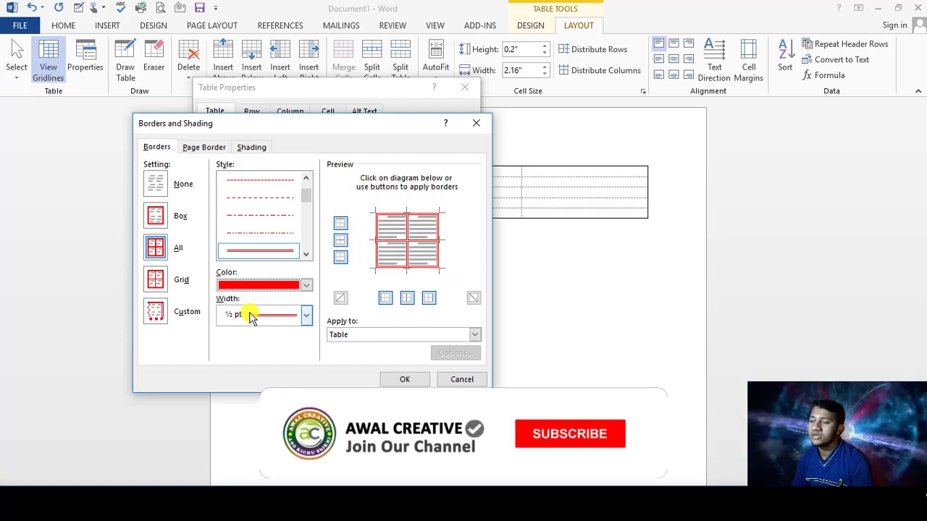
pyautogui.click(305, 319)
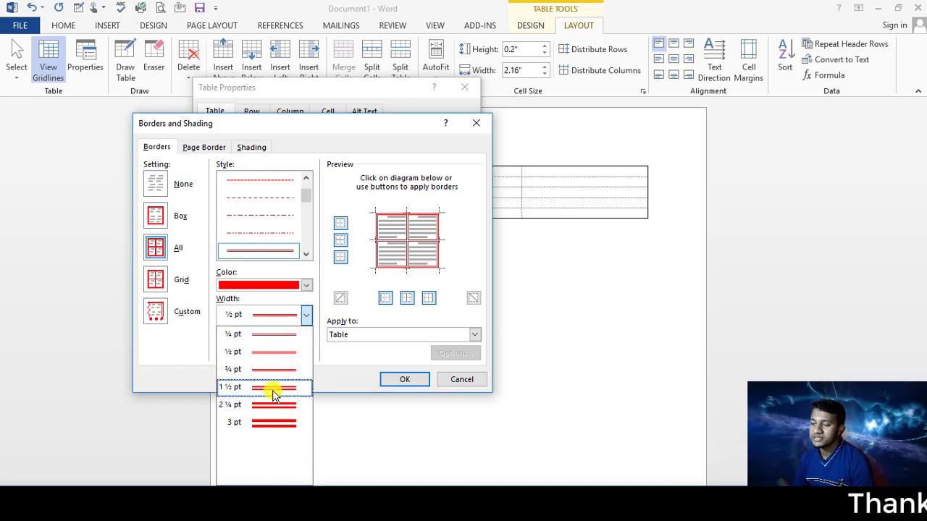
pyautogui.click(296, 390)
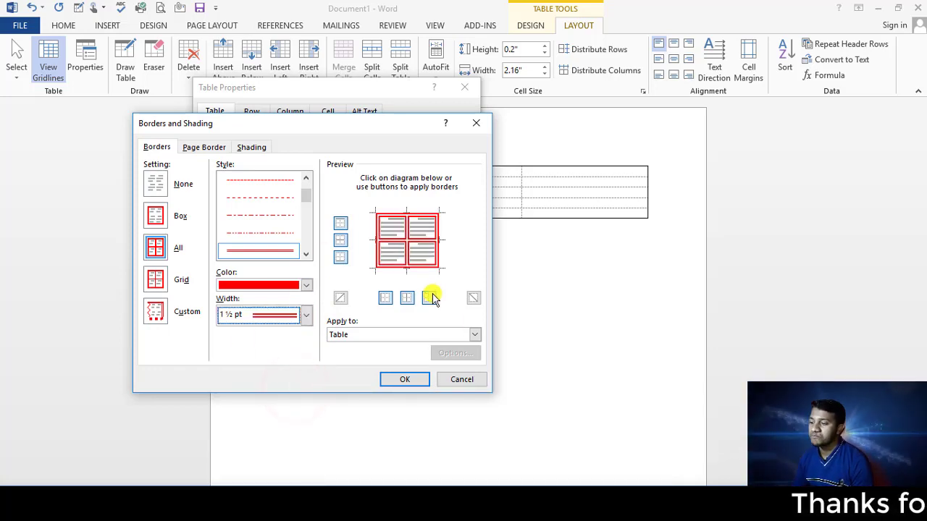
pyautogui.click(472, 336)
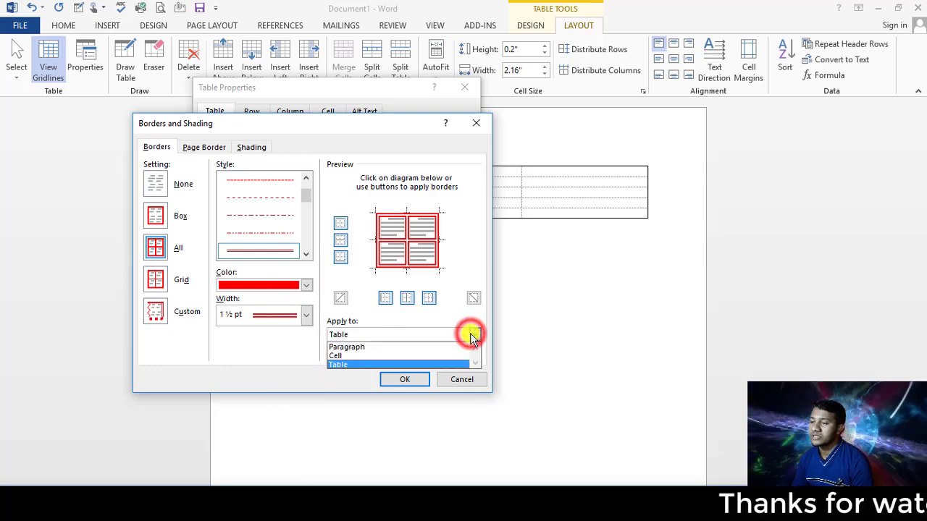
pyautogui.click(347, 366)
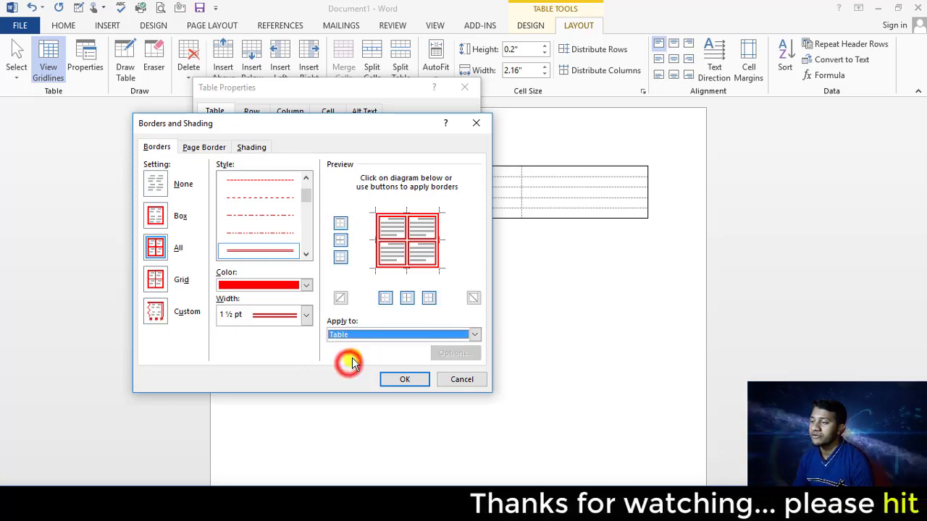
pyautogui.click(403, 379)
pyautogui.click(388, 364)
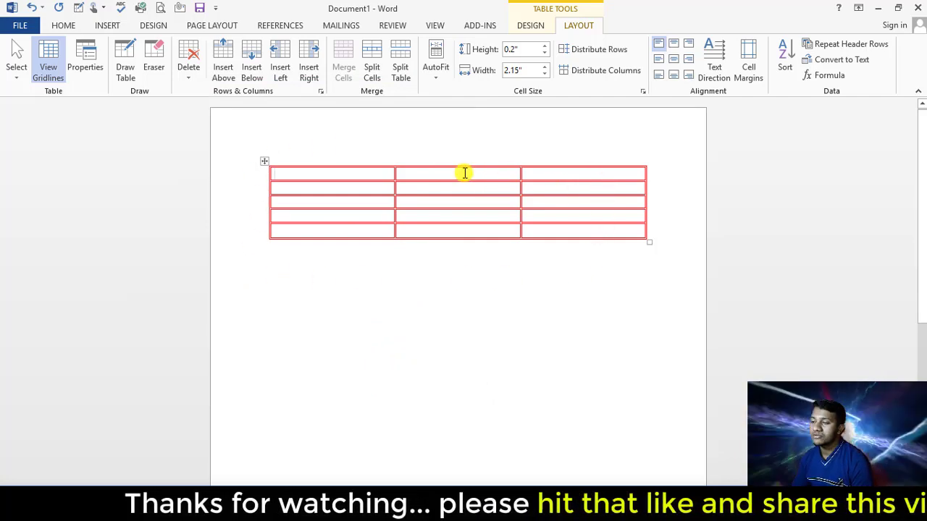
pyautogui.click(86, 67)
pyautogui.click(214, 112)
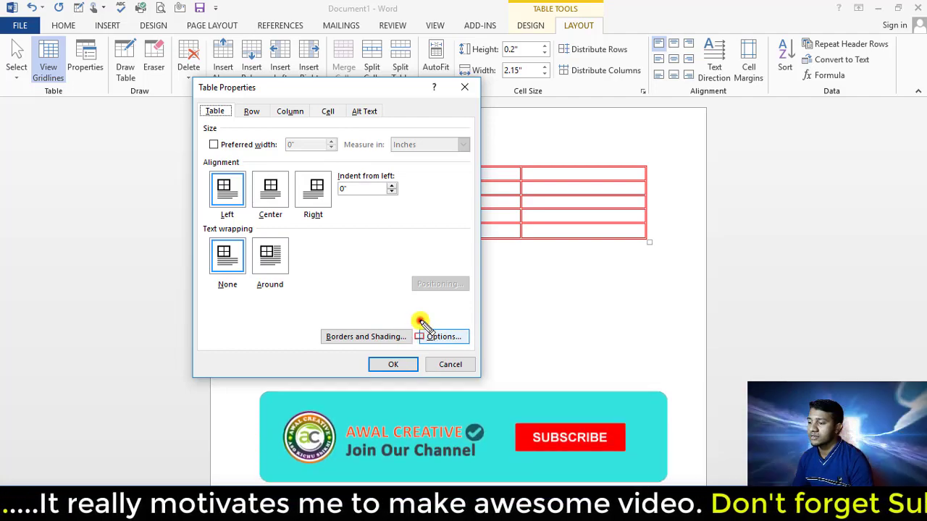
pyautogui.click(453, 337)
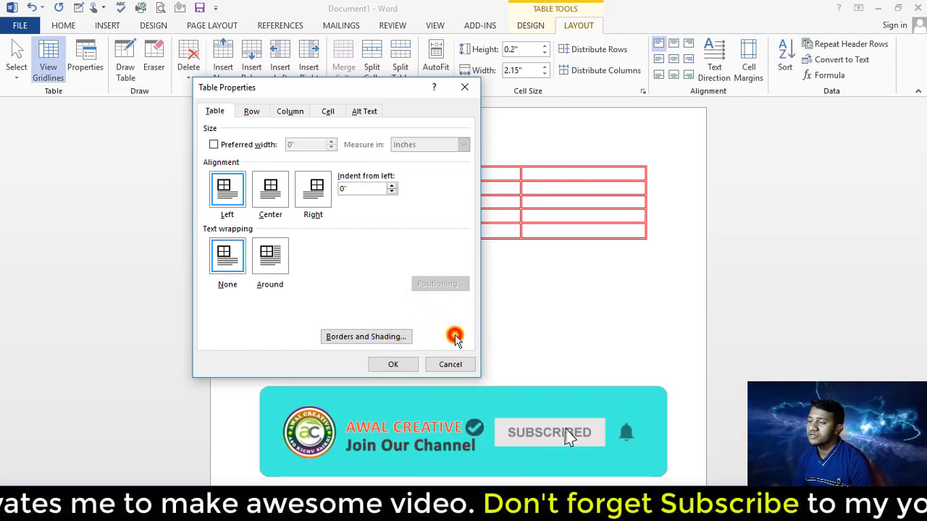
pyautogui.moveTo(453, 165)
pyautogui.mouseDown()
pyautogui.moveTo(477, 231)
pyautogui.moveTo(569, 244)
pyautogui.moveTo(371, 248)
pyautogui.mouseUp()
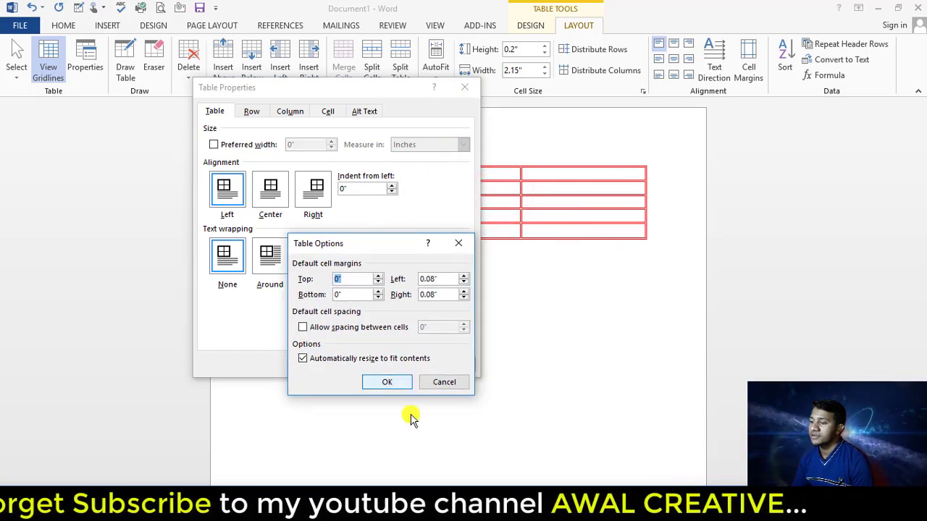
pyautogui.click(444, 381)
pyautogui.click(464, 87)
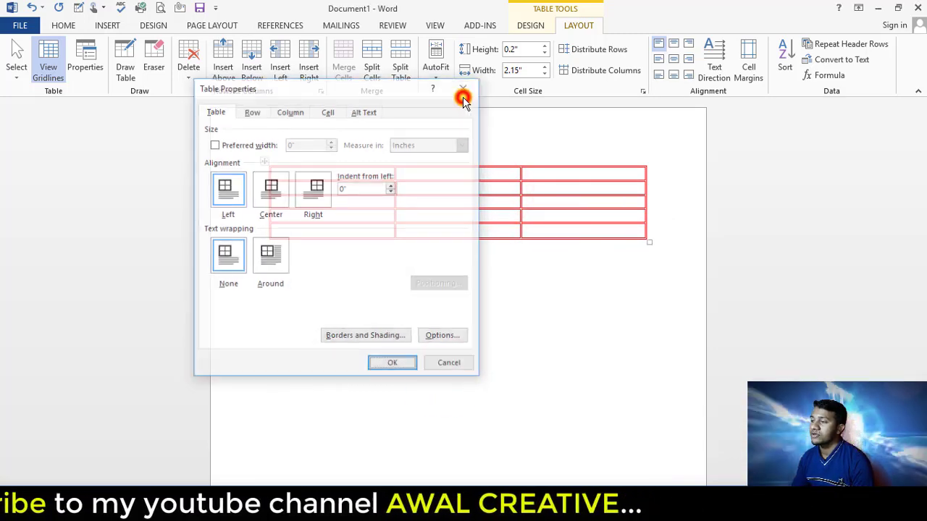
pyautogui.click(434, 190)
pyautogui.click(309, 175)
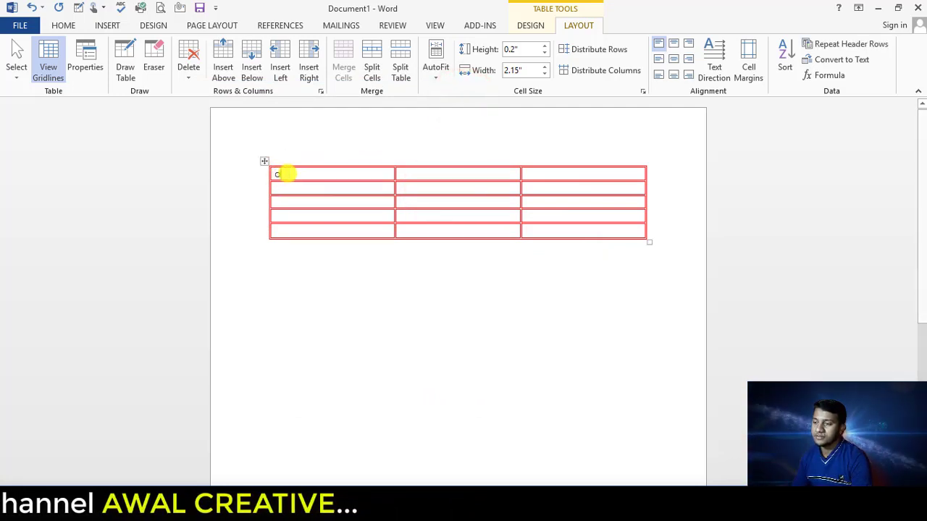
# - Type 'aaaaa' and 'sssss' into two table cells
pyautogui.write('aaaa')
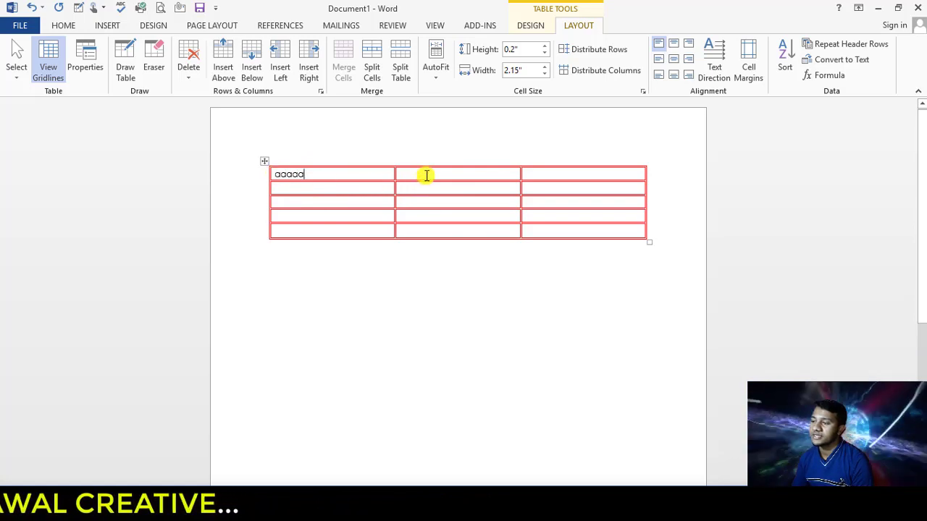
pyautogui.click(425, 188)
pyautogui.write('sss')
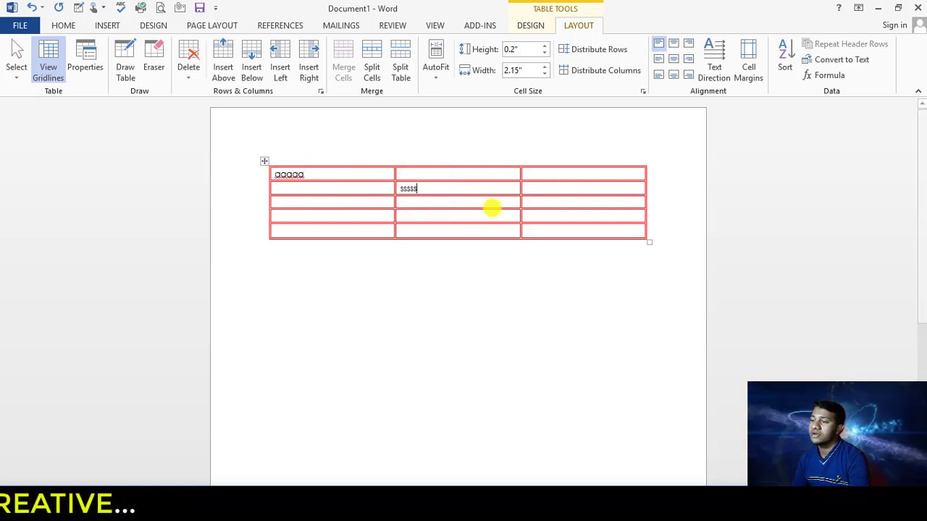
pyautogui.write('s')
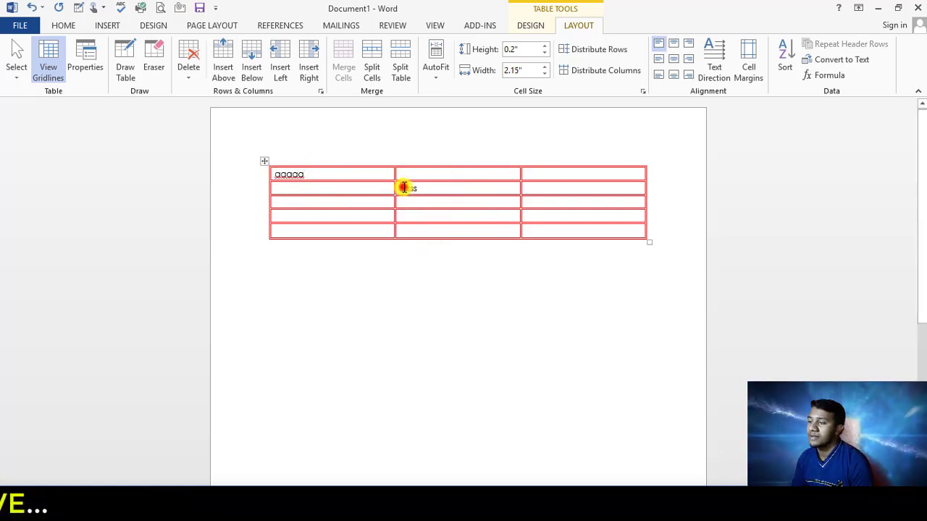
pyautogui.click(403, 187)
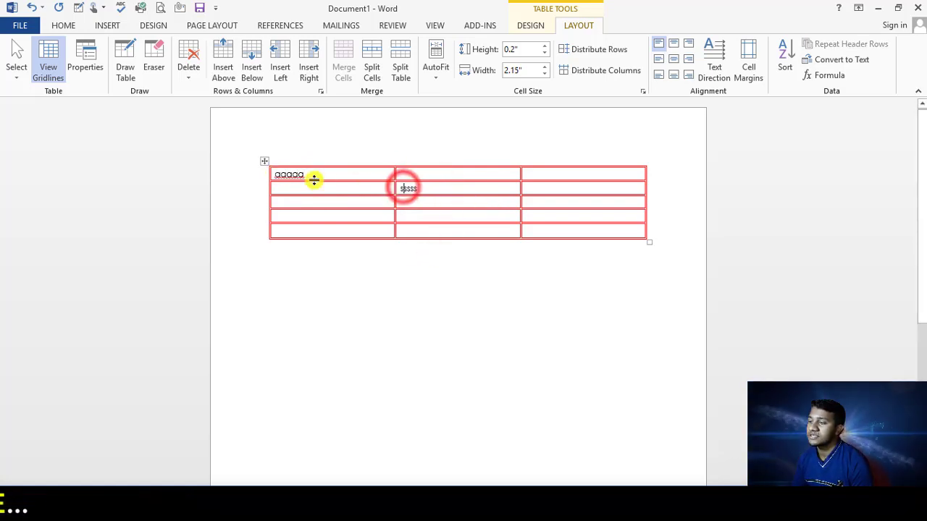
# - Set the table's default left cell margin to 0" in Table Options
pyautogui.click(85, 64)
pyautogui.click(441, 335)
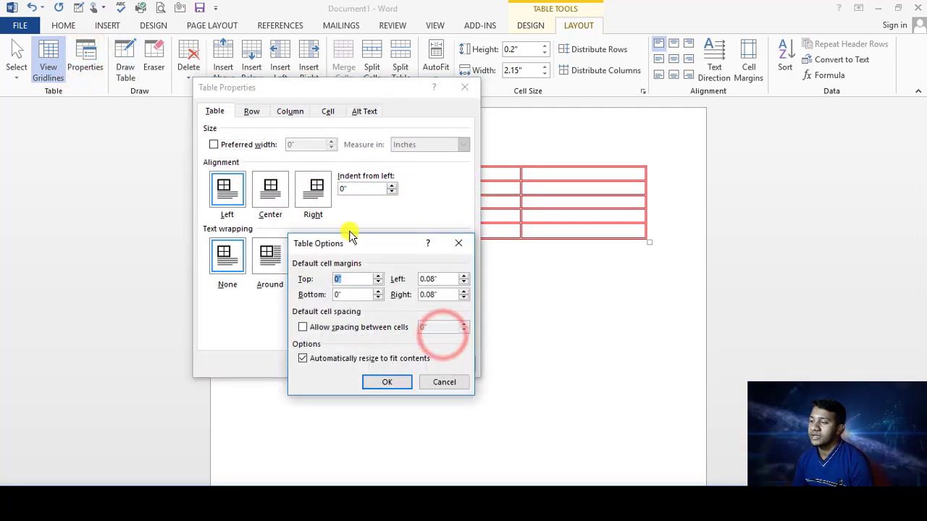
pyautogui.moveTo(351, 238); pyautogui.dragTo(595, 191)
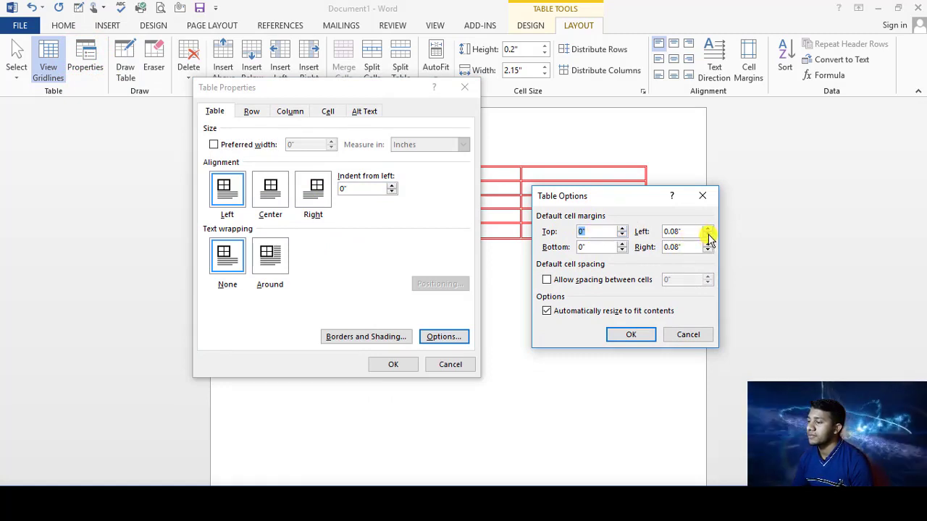
pyautogui.write('0')
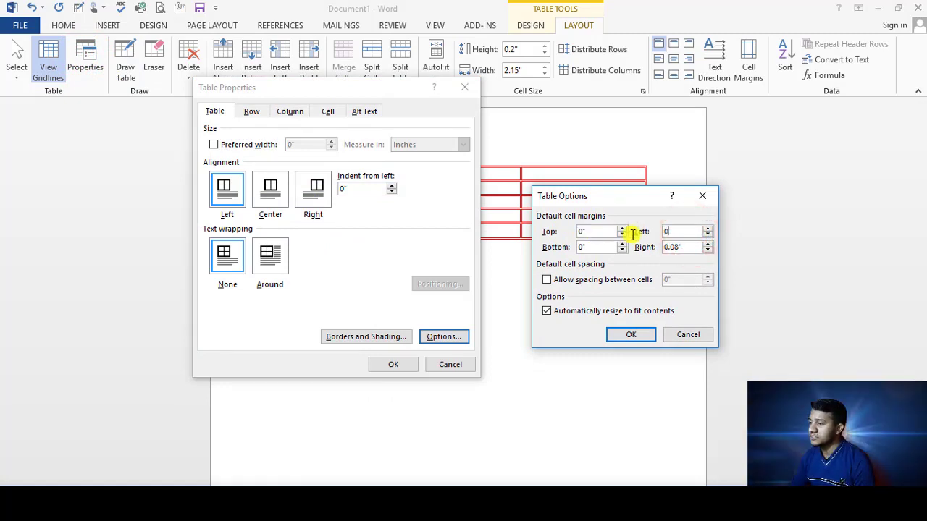
pyautogui.click(632, 336)
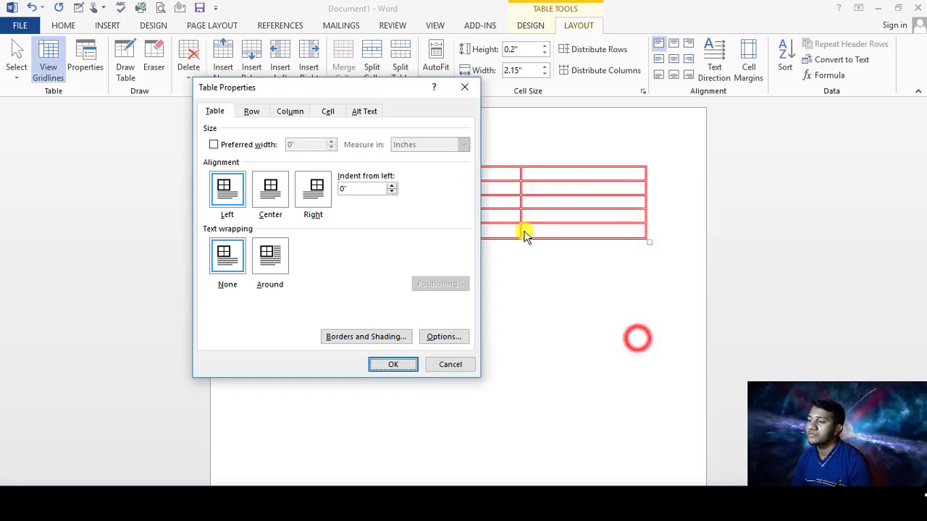
pyautogui.moveTo(393, 86); pyautogui.dragTo(686, 203)
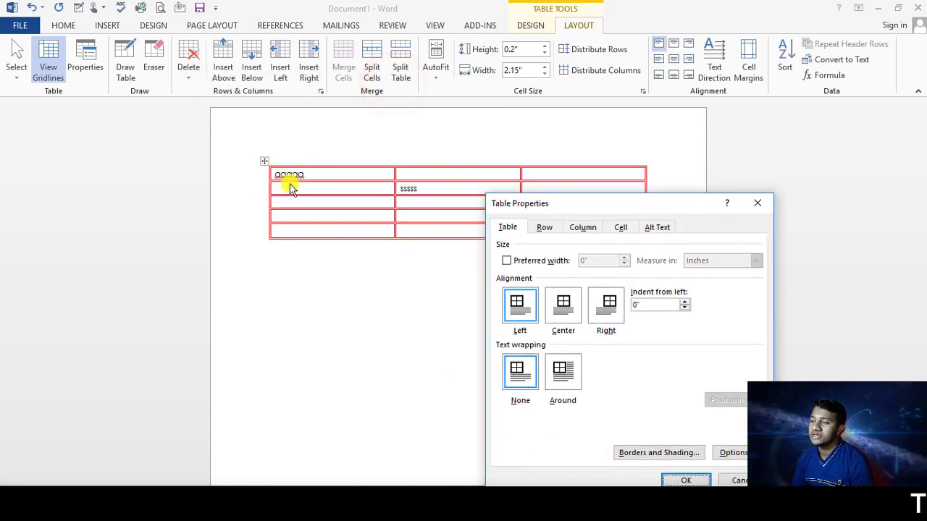
pyautogui.moveTo(617, 208); pyautogui.dragTo(675, 115)
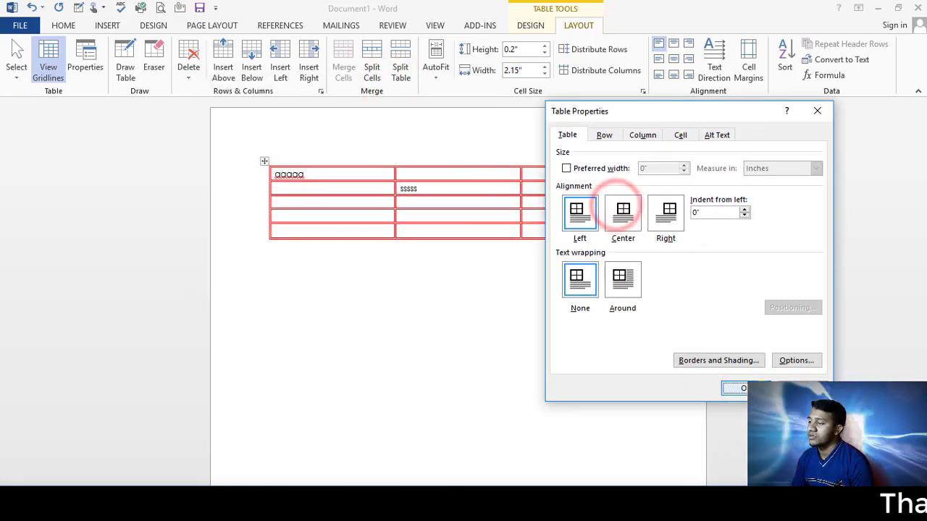
pyautogui.click(757, 388)
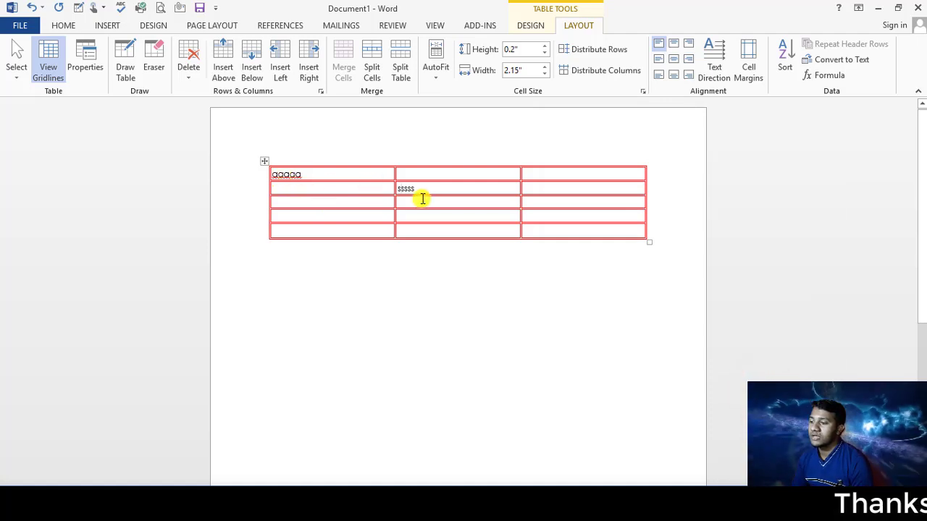
# - Raise the table's default left cell margin to 0.45" and close both dialogs
pyautogui.click(272, 175)
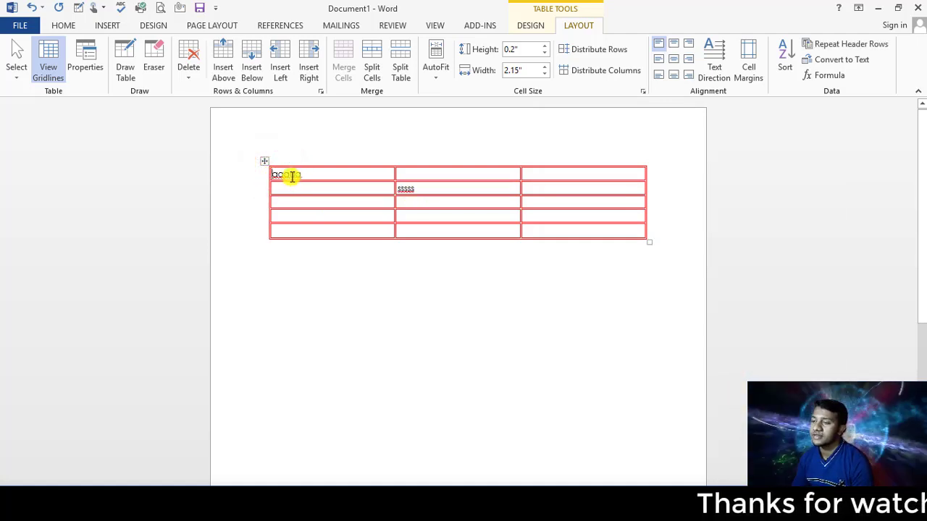
pyautogui.click(85, 67)
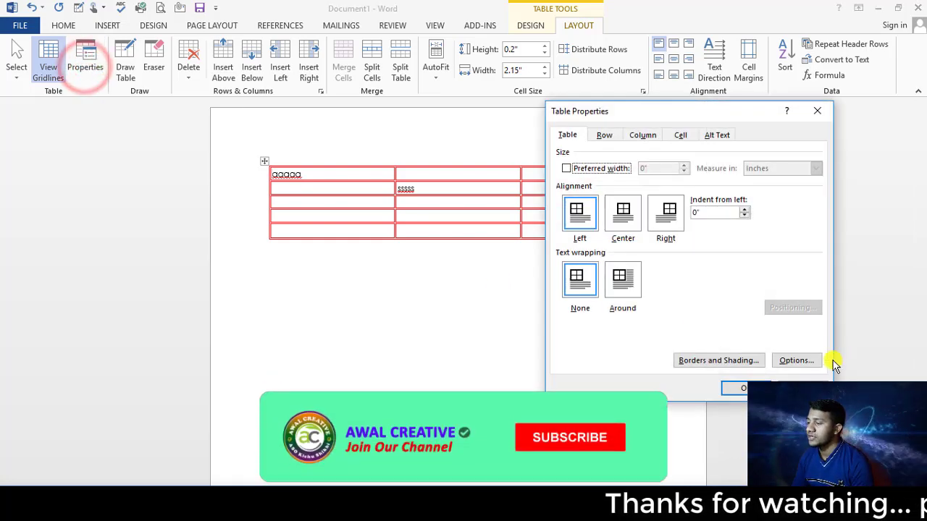
pyautogui.click(812, 367)
pyautogui.moveTo(621, 197); pyautogui.dragTo(525, 162)
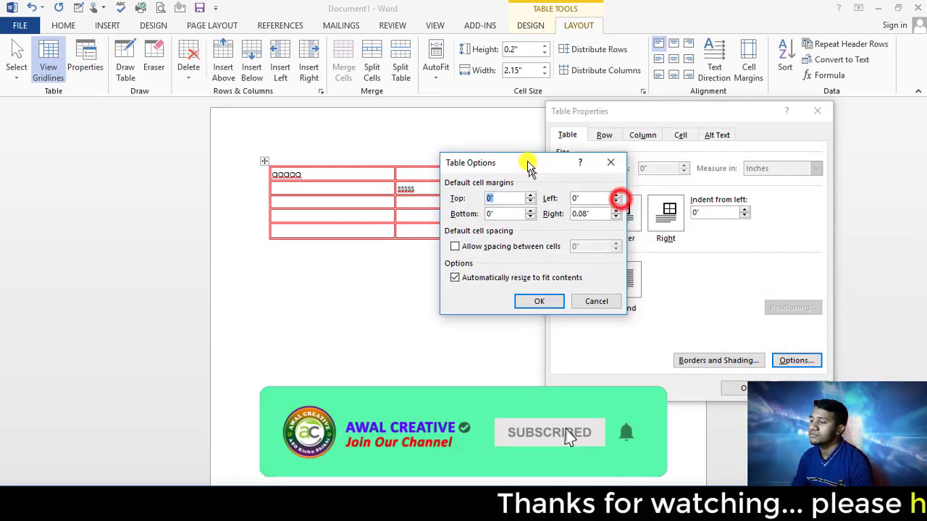
pyautogui.click(614, 190)
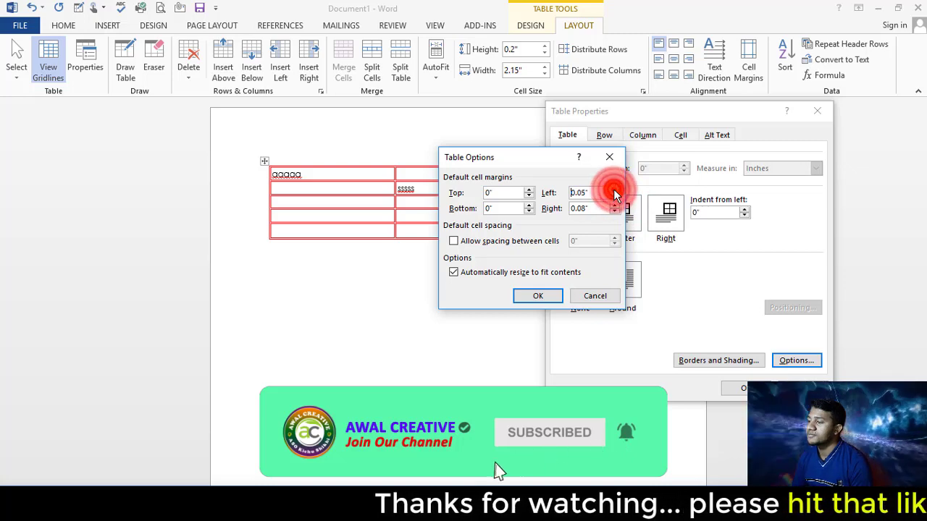
pyautogui.click(614, 190)
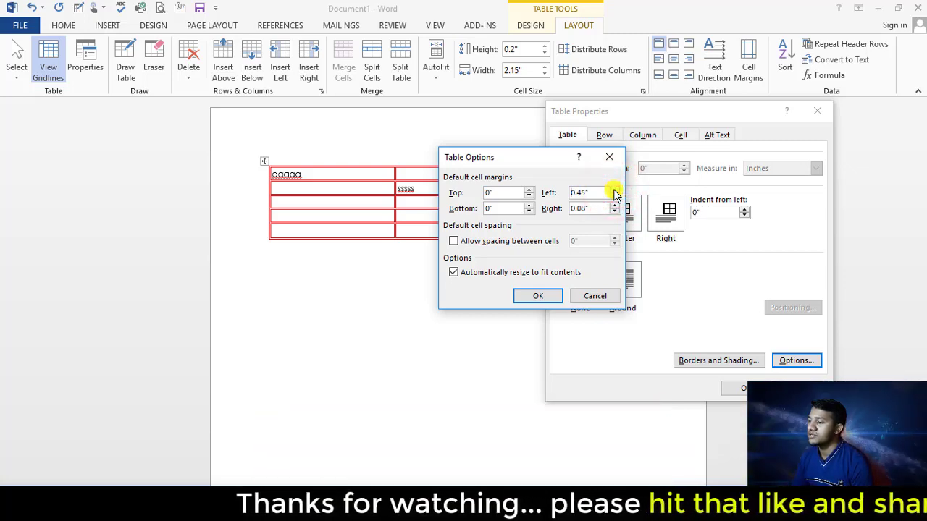
pyautogui.click(543, 296)
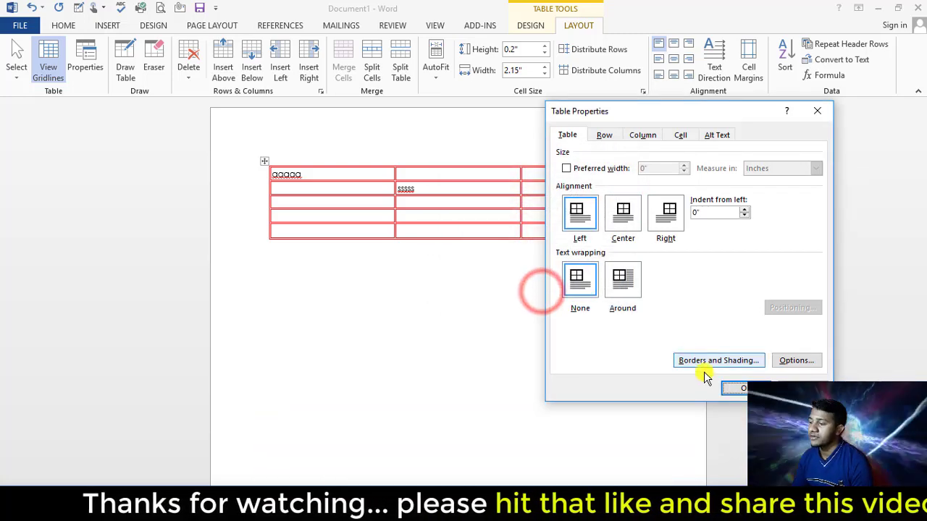
pyautogui.click(724, 384)
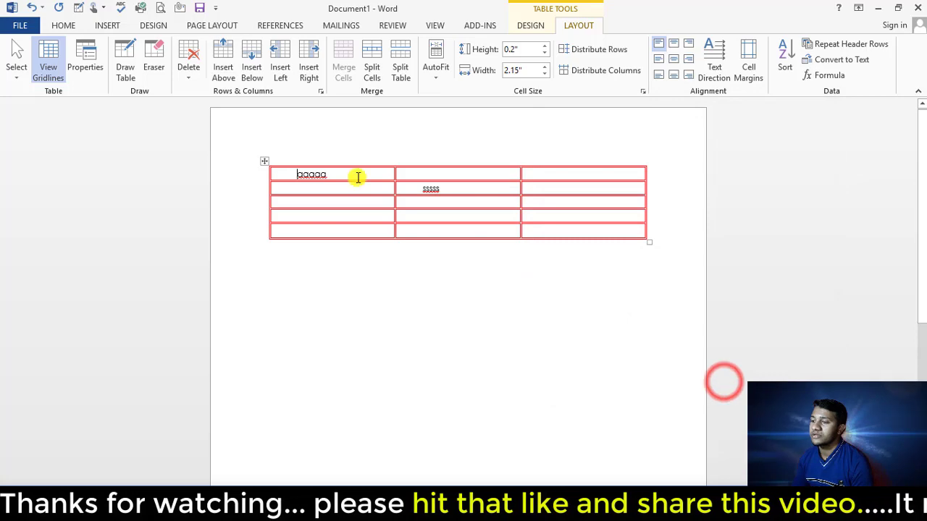
pyautogui.click(284, 174)
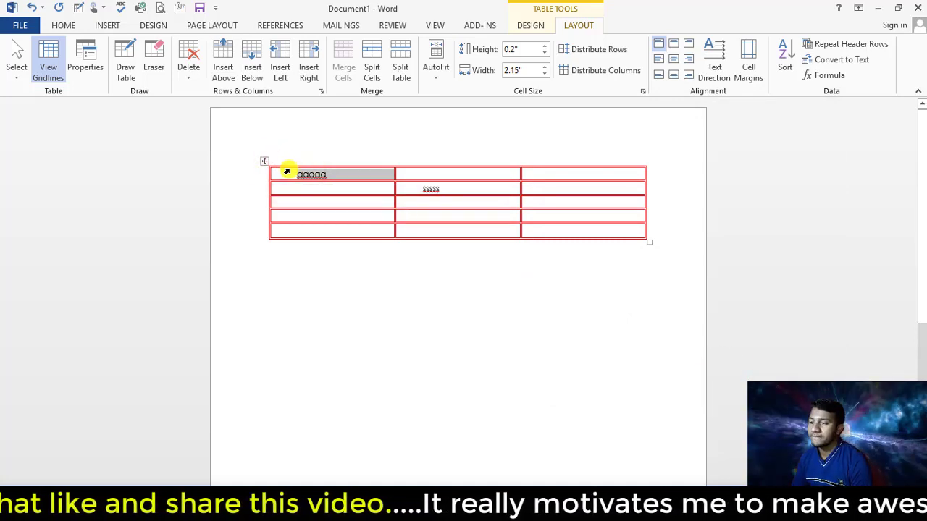
pyautogui.click(305, 177)
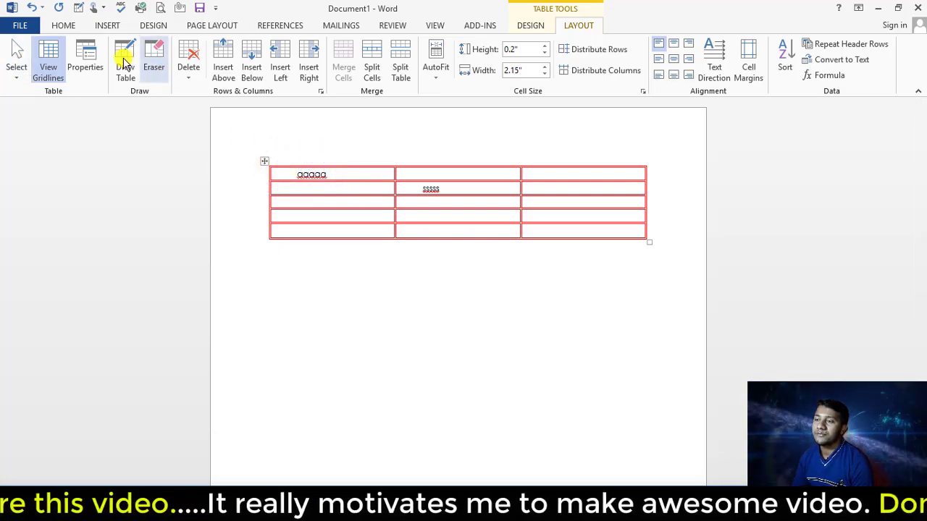
# - Start a row height change on the Row tab, then close without applying
pyautogui.click(85, 58)
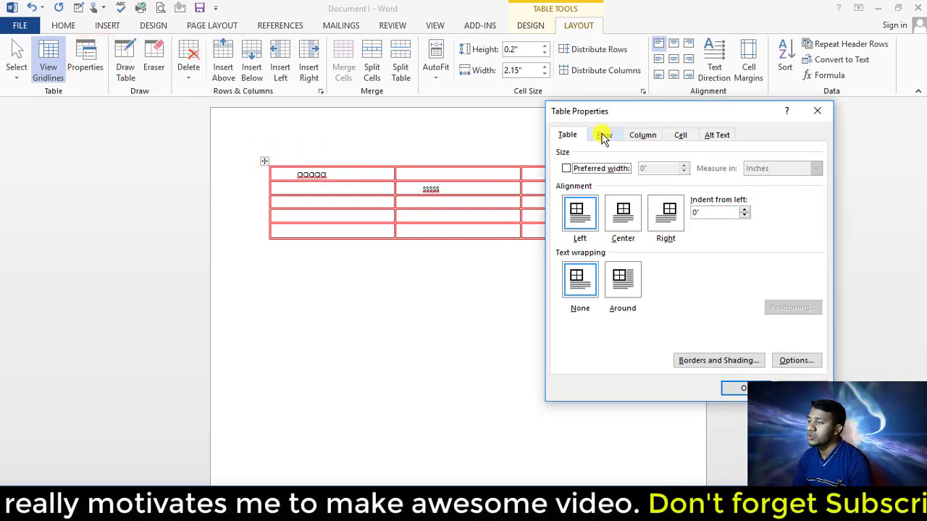
pyautogui.moveTo(716, 115)
pyautogui.mouseDown()
pyautogui.moveTo(259, 152)
pyautogui.moveTo(396, 120)
pyautogui.mouseUp()
pyautogui.click(141, 174)
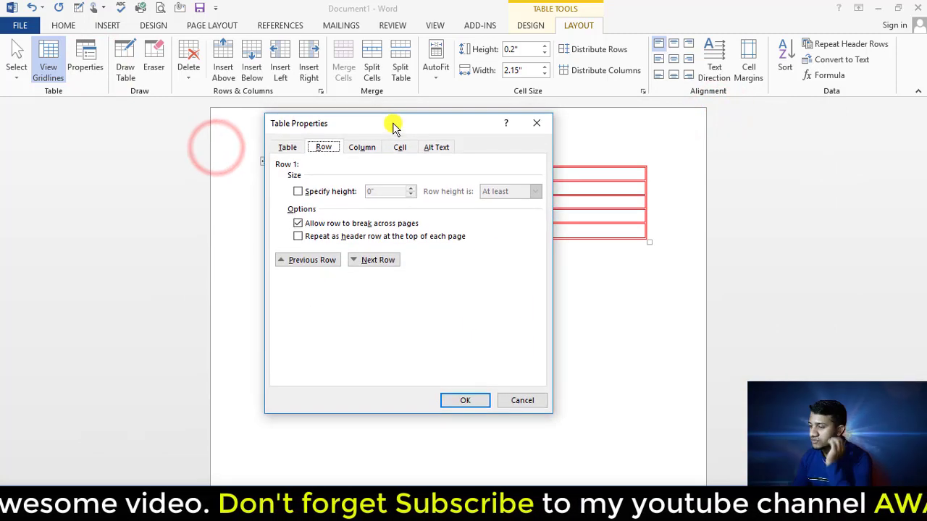
pyautogui.click(297, 191)
pyautogui.moveTo(352, 123); pyautogui.dragTo(340, 276)
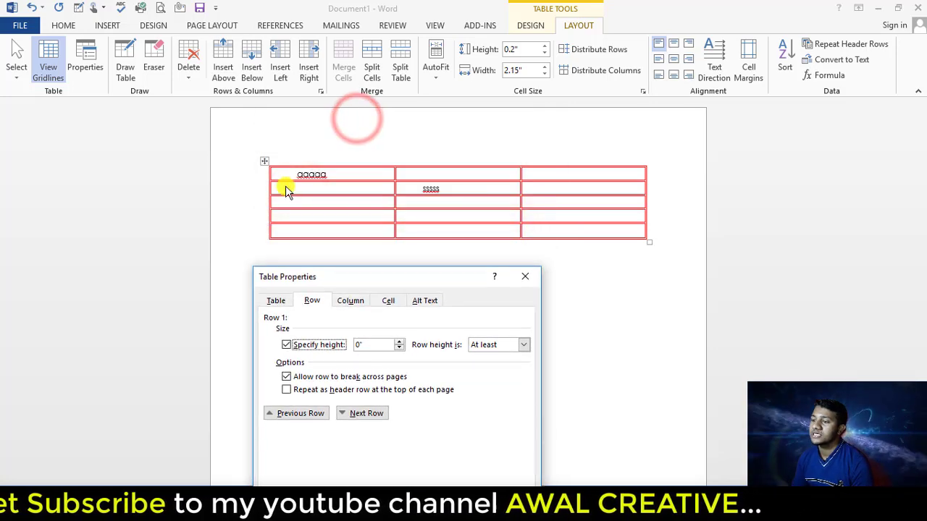
pyautogui.moveTo(542, 182); pyautogui.dragTo(551, 169)
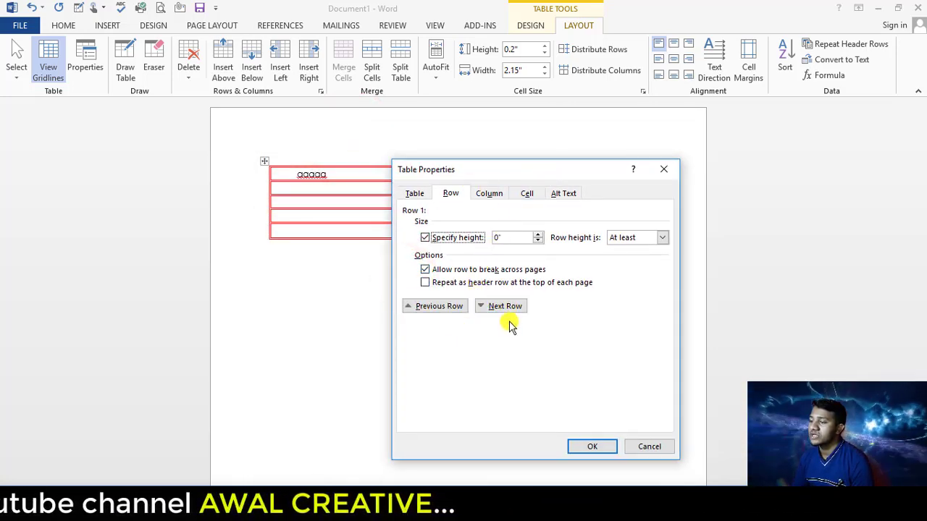
pyautogui.moveTo(474, 174); pyautogui.dragTo(440, 295)
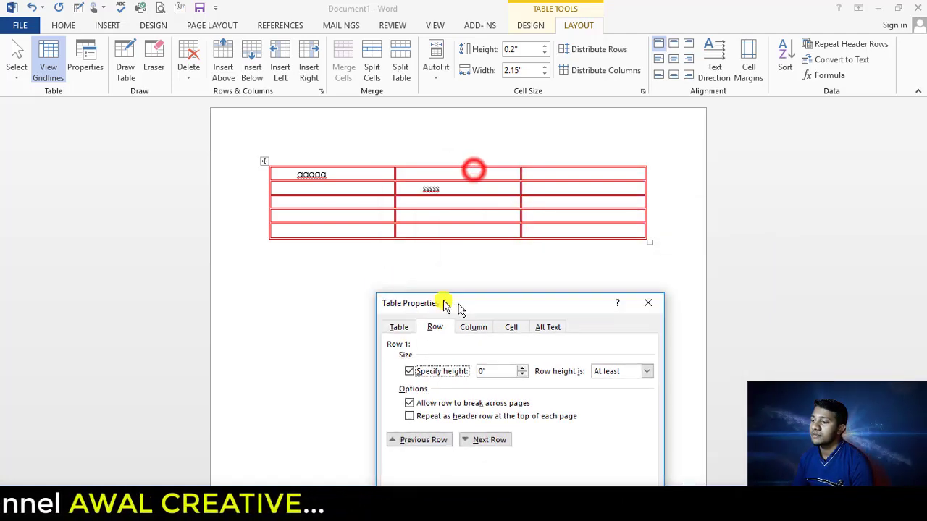
pyautogui.click(627, 291)
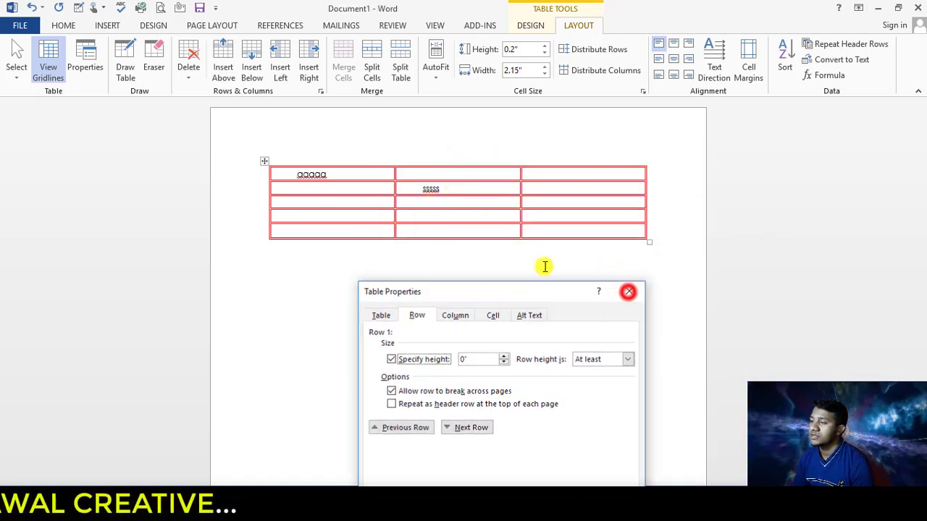
# - Give the first row a specified height of 1"
pyautogui.click(452, 172)
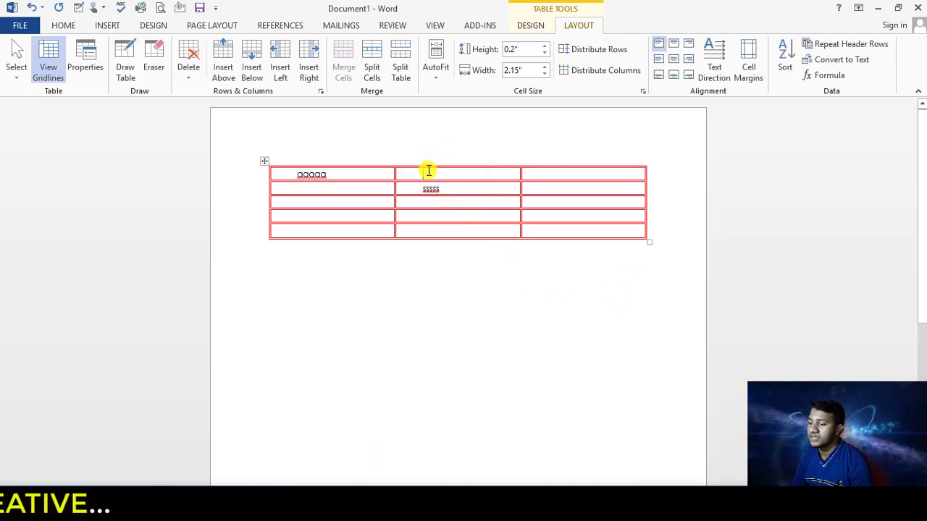
pyautogui.click(85, 65)
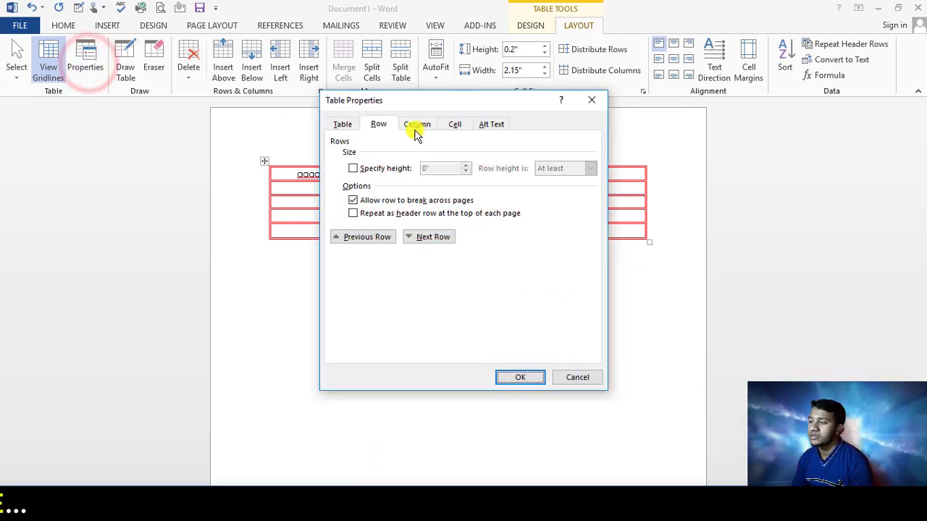
pyautogui.moveTo(446, 100)
pyautogui.mouseDown()
pyautogui.moveTo(715, 214)
pyautogui.moveTo(794, 110)
pyautogui.mouseUp()
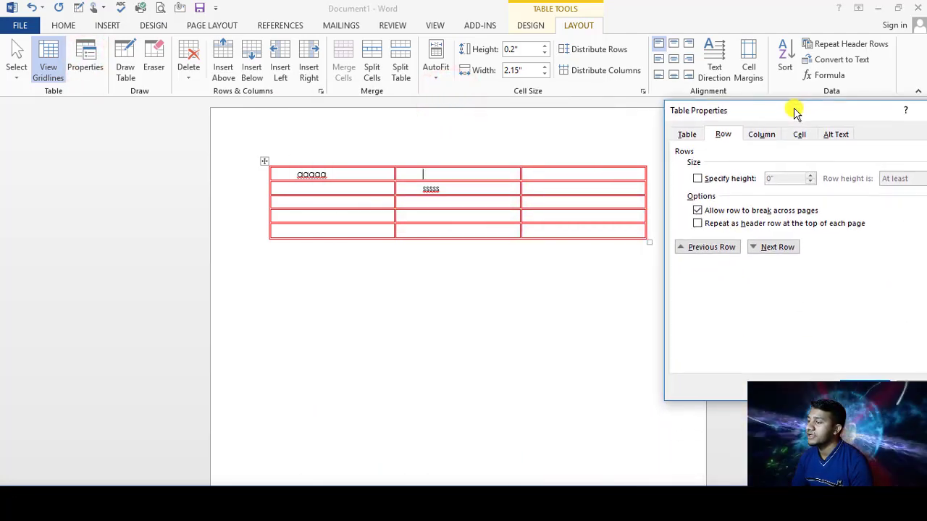
pyautogui.click(695, 178)
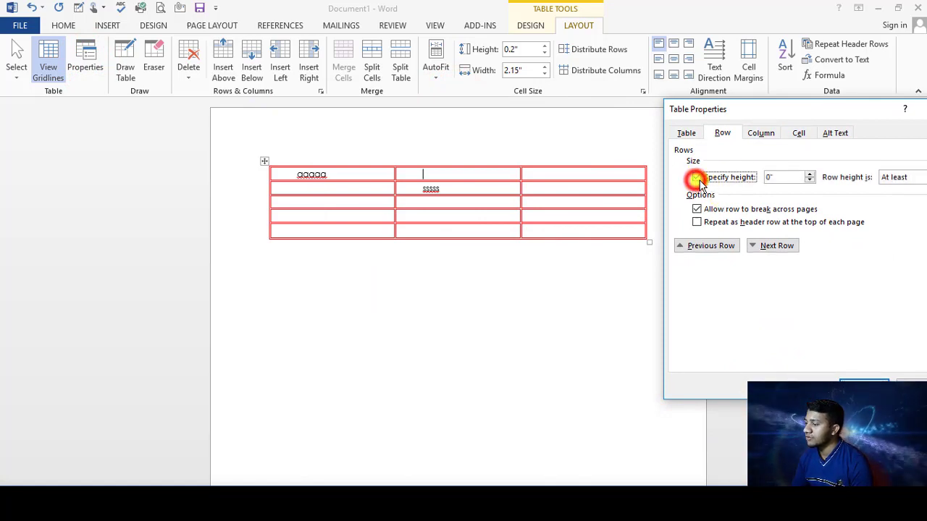
pyautogui.click(811, 177)
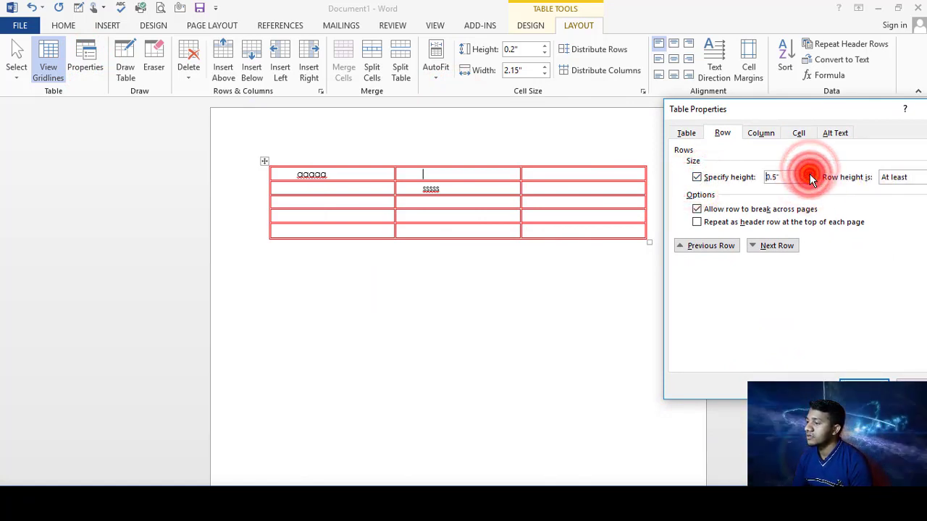
pyautogui.click(811, 177)
pyautogui.click(810, 177)
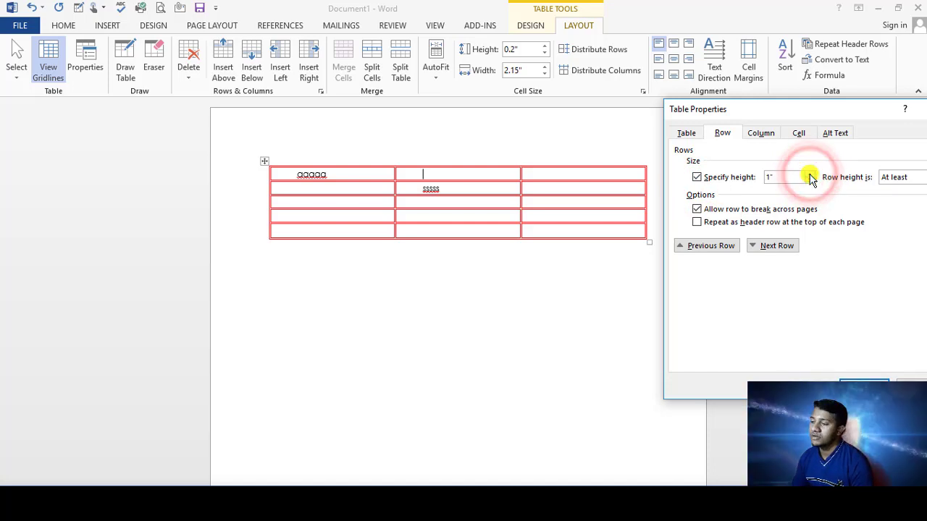
pyautogui.click(810, 178)
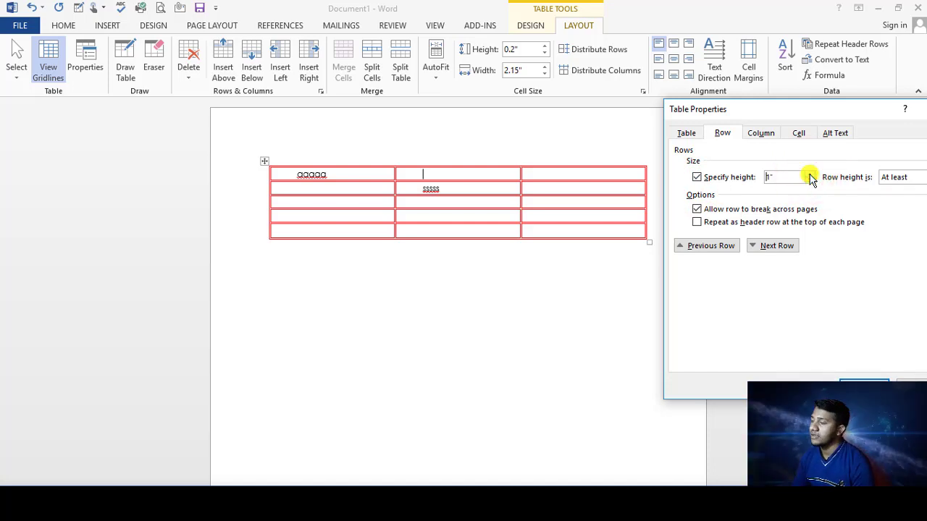
pyautogui.click(766, 247)
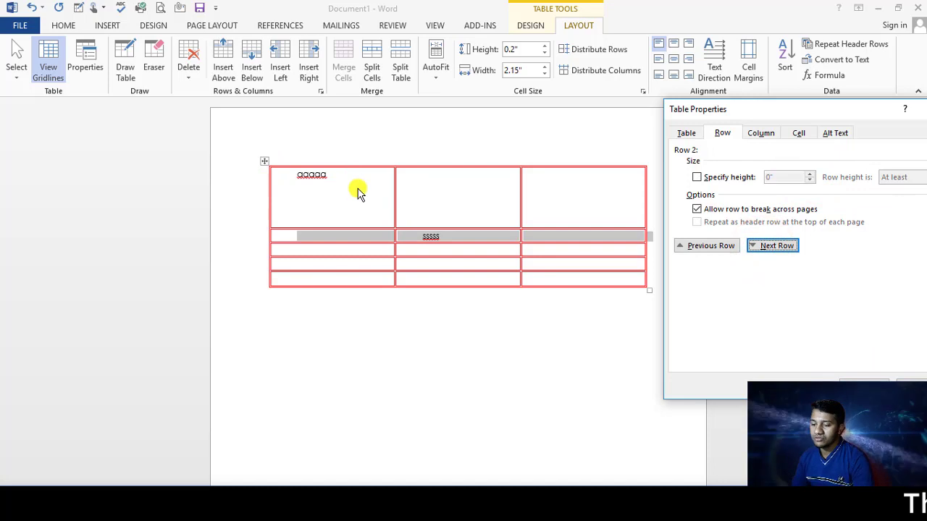
# - Give the third row a specified height of 0.6" and close Table Properties
pyautogui.moveTo(264, 162)
pyautogui.mouseDown()
pyautogui.moveTo(649, 230)
pyautogui.moveTo(611, 228)
pyautogui.mouseUp()
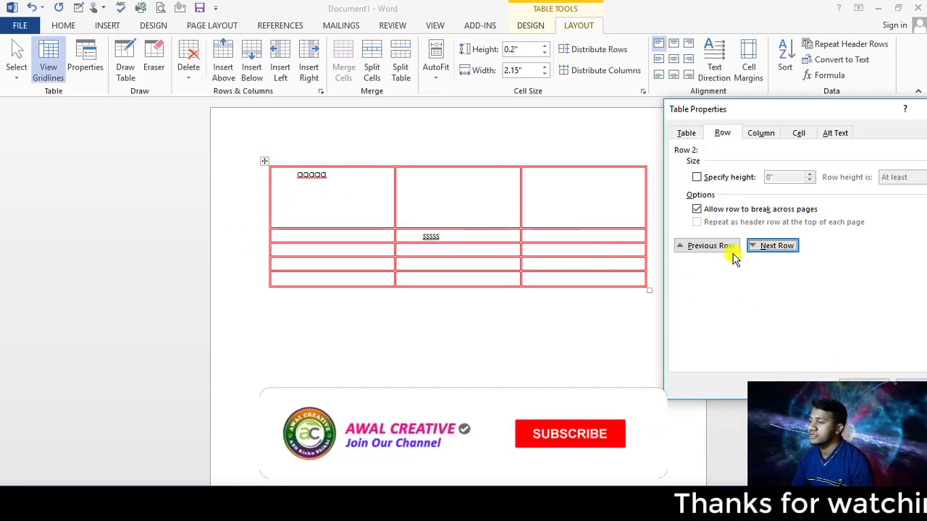
pyautogui.click(760, 247)
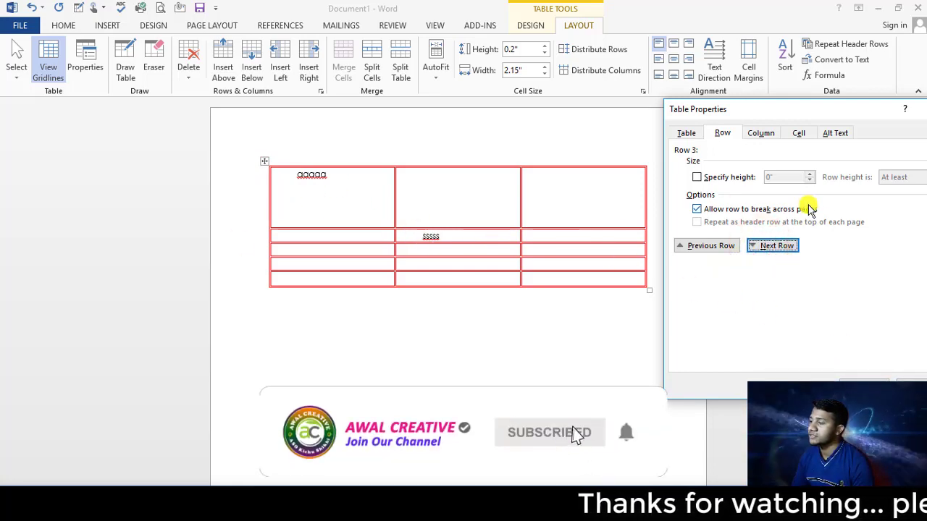
pyautogui.click(696, 179)
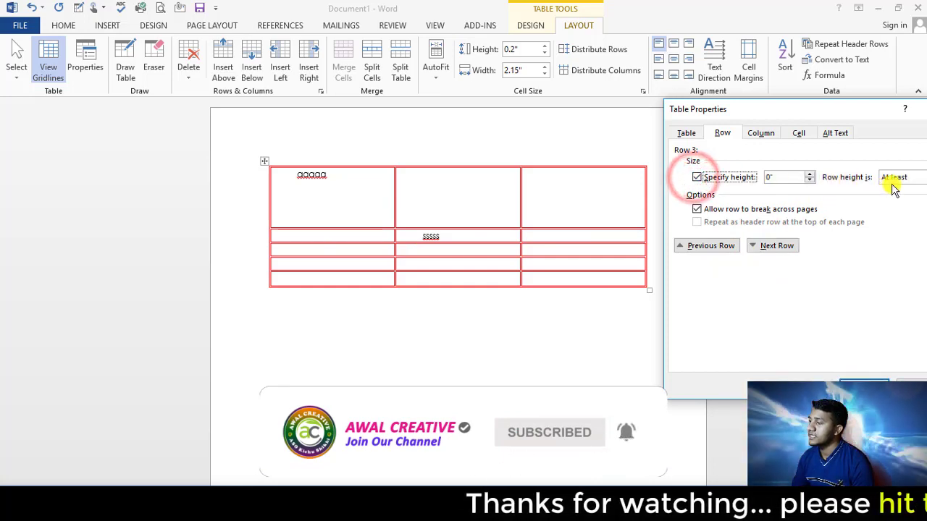
pyautogui.click(811, 174)
pyautogui.click(811, 175)
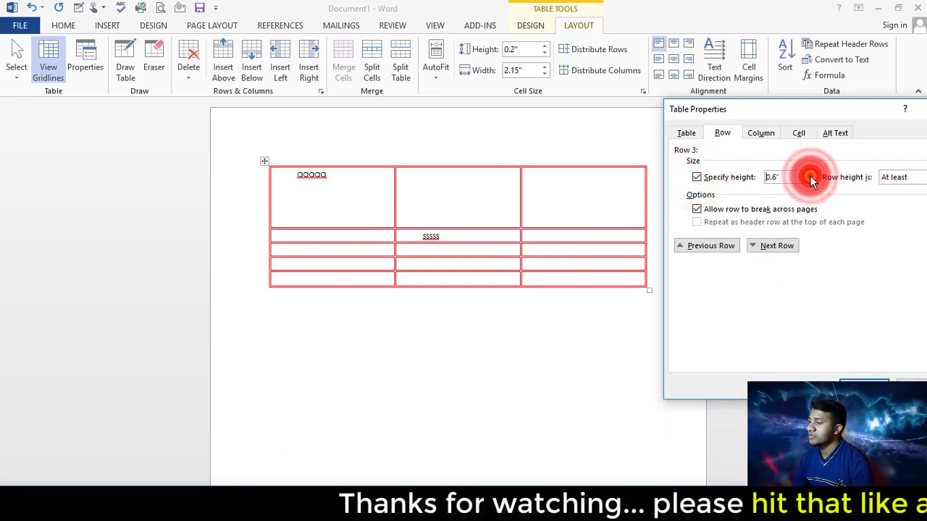
pyautogui.click(810, 174)
pyautogui.click(864, 386)
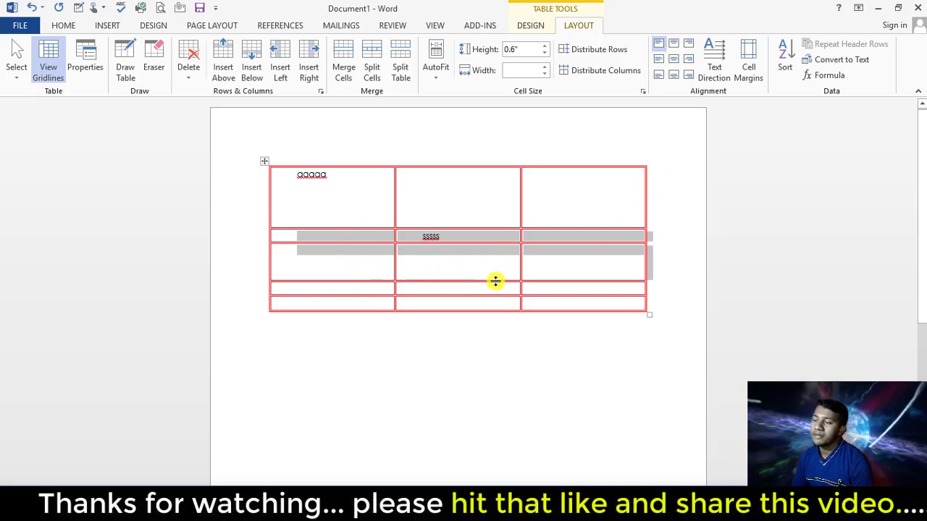
pyautogui.click(435, 285)
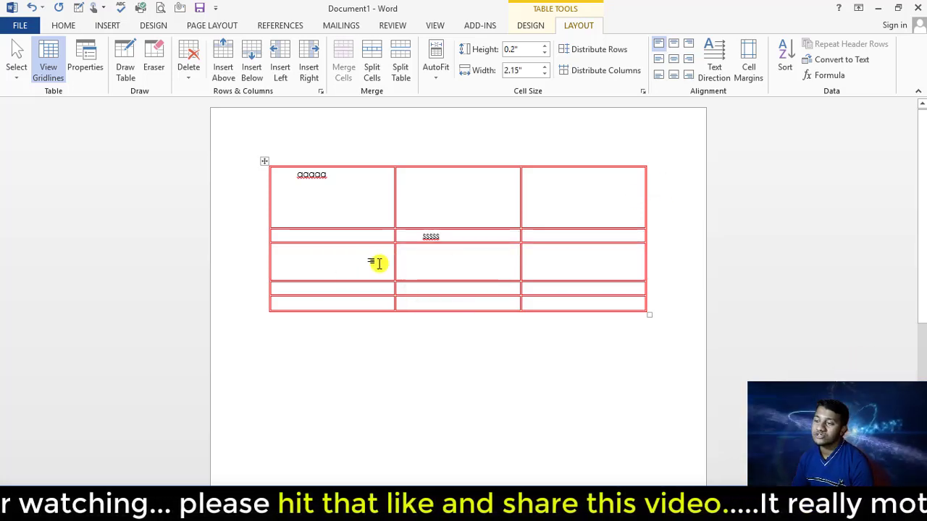
# - Undo the row heights and set column 2's preferred width to 2.8"
pyautogui.hotkey('ctrl', 'z')
pyautogui.hotkey('ctrl', 'z')
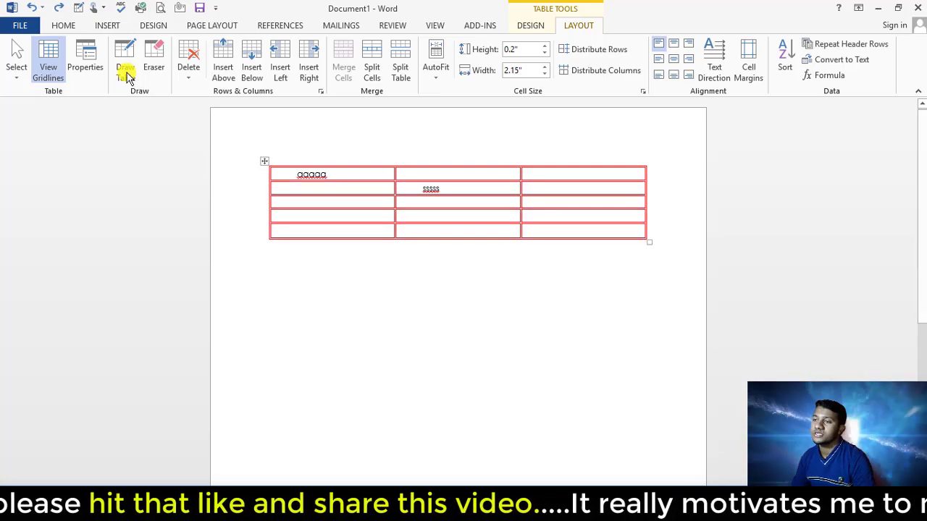
pyautogui.click(100, 68)
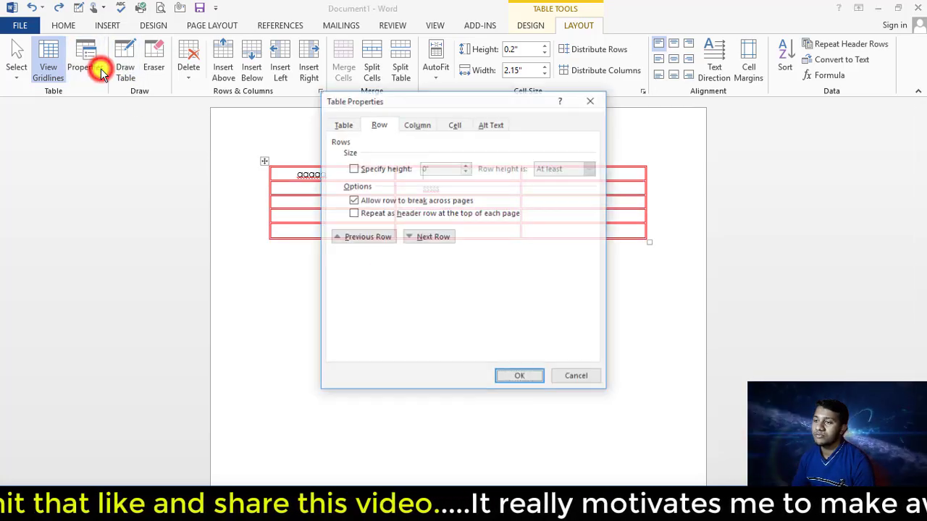
pyautogui.click(424, 125)
pyautogui.moveTo(451, 100)
pyautogui.mouseDown()
pyautogui.moveTo(435, 192)
pyautogui.moveTo(523, 244)
pyautogui.mouseUp()
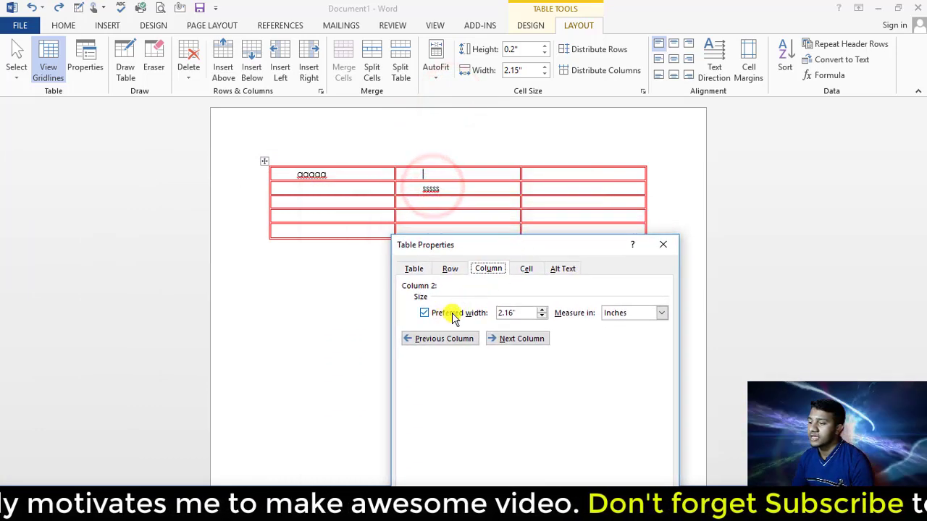
pyautogui.click(541, 309)
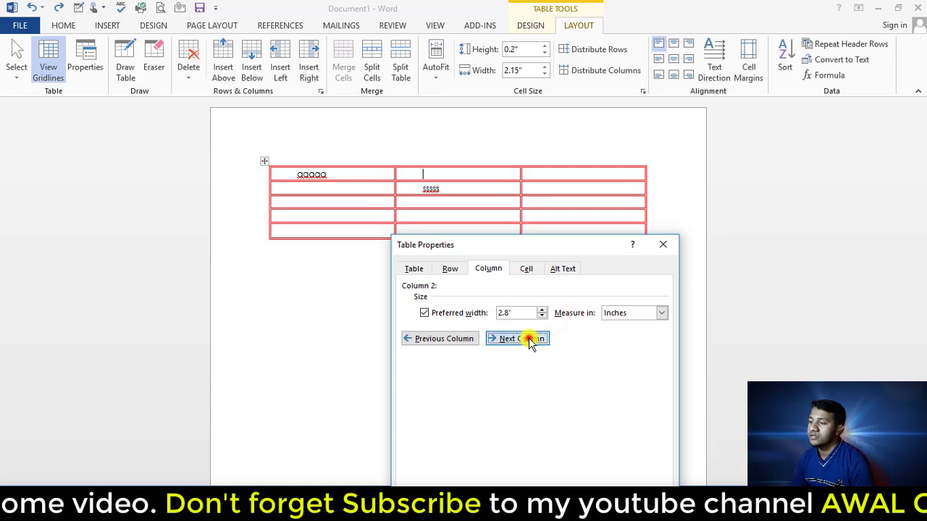
pyautogui.click(528, 339)
# - Raise column 3's preferred width to 5.7"
pyautogui.moveTo(536, 246)
pyautogui.mouseDown()
pyautogui.moveTo(528, 326)
pyautogui.moveTo(601, 244)
pyautogui.mouseUp()
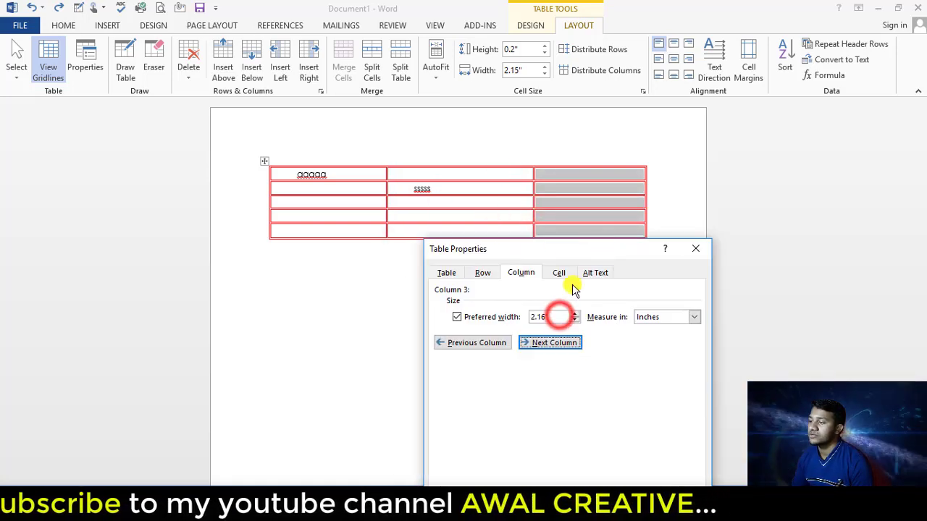
pyautogui.click(573, 314)
pyautogui.click(573, 313)
pyautogui.click(573, 314)
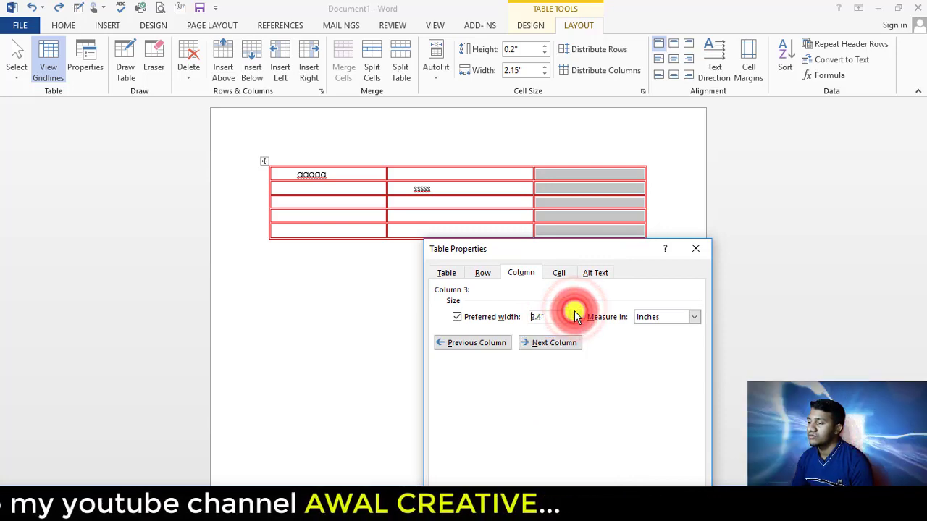
pyautogui.click(559, 346)
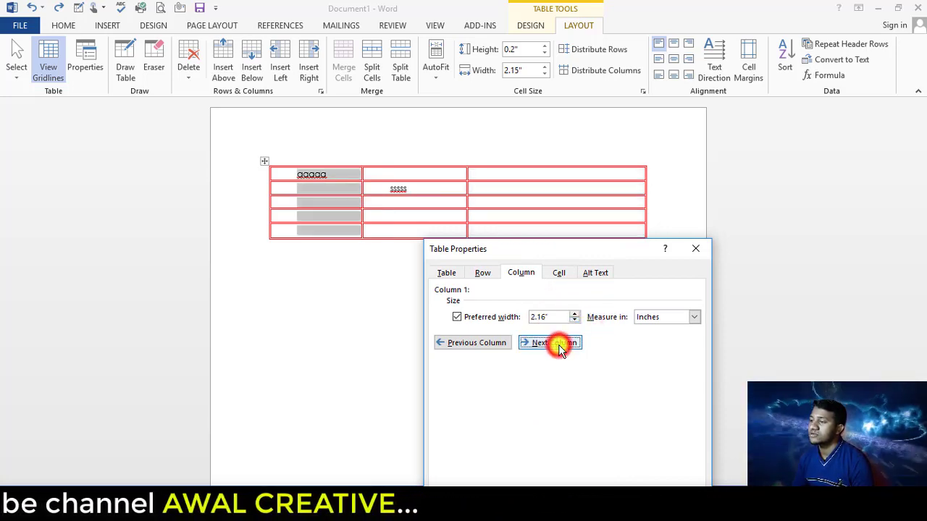
# - Reduce column 1's preferred width to 1.2" and move on to column 2
pyautogui.moveTo(558, 242); pyautogui.dragTo(530, 296)
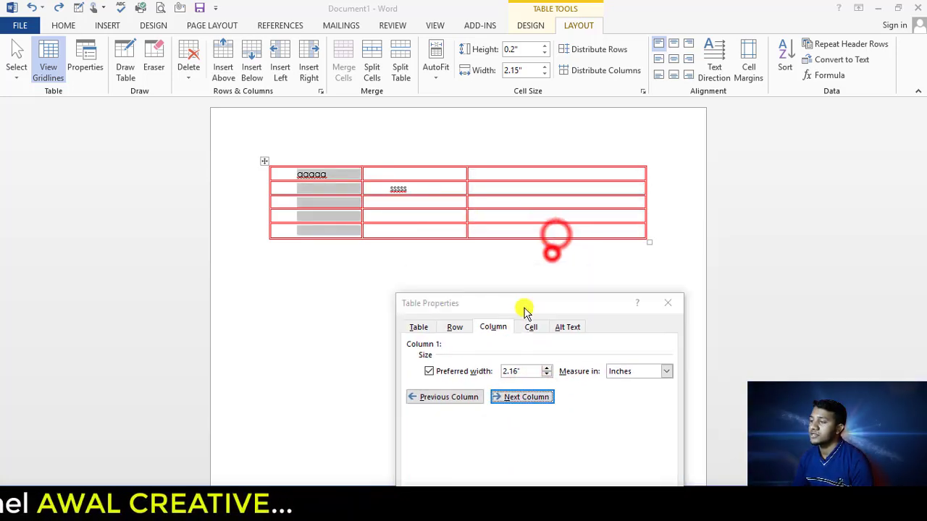
pyautogui.moveTo(469, 168); pyautogui.dragTo(657, 246)
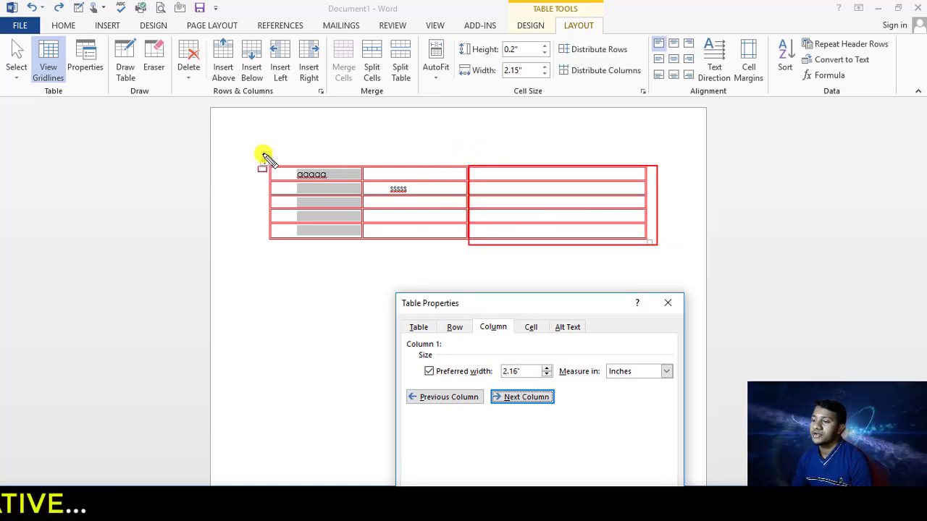
pyautogui.click(336, 201)
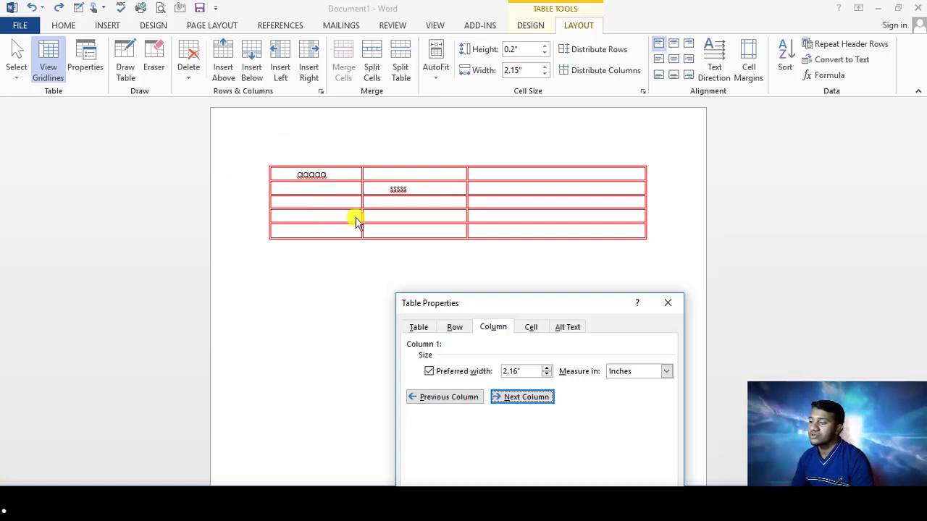
pyautogui.click(546, 376)
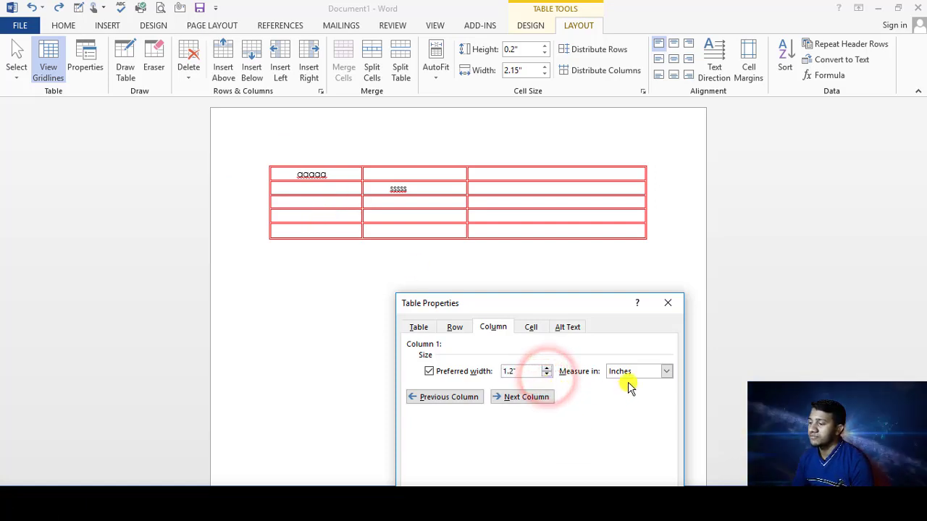
pyautogui.click(532, 397)
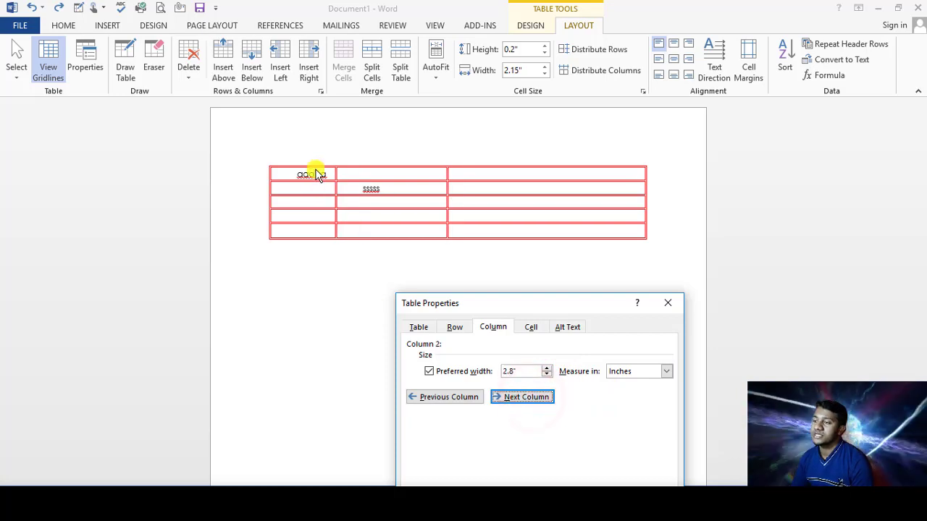
pyautogui.click(382, 189)
pyautogui.click(526, 186)
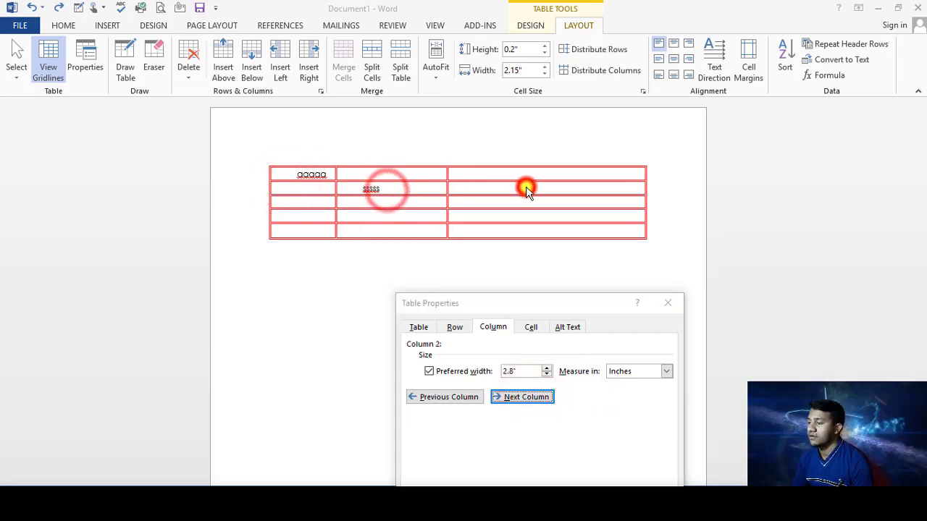
pyautogui.moveTo(553, 302); pyautogui.dragTo(488, 121)
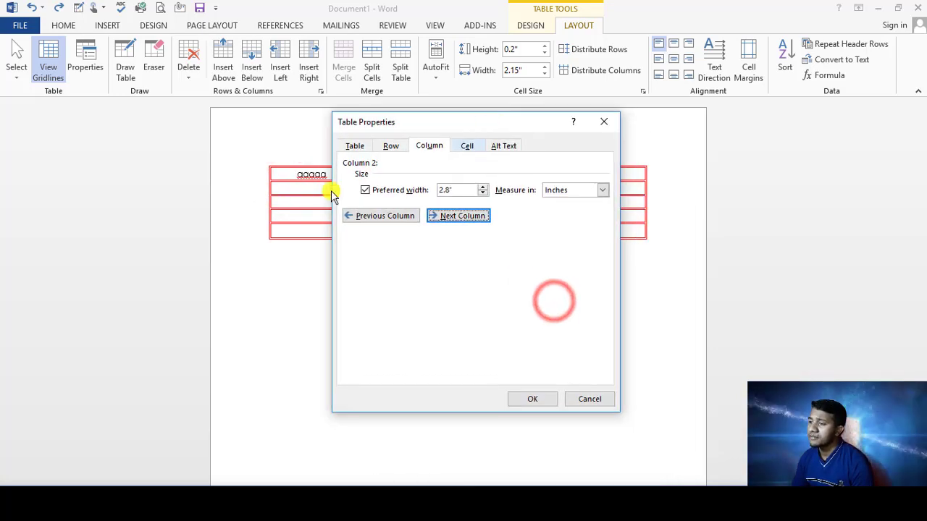
# - Set the cell's preferred width to 3.8" on the Cell tab and apply it
pyautogui.click(467, 146)
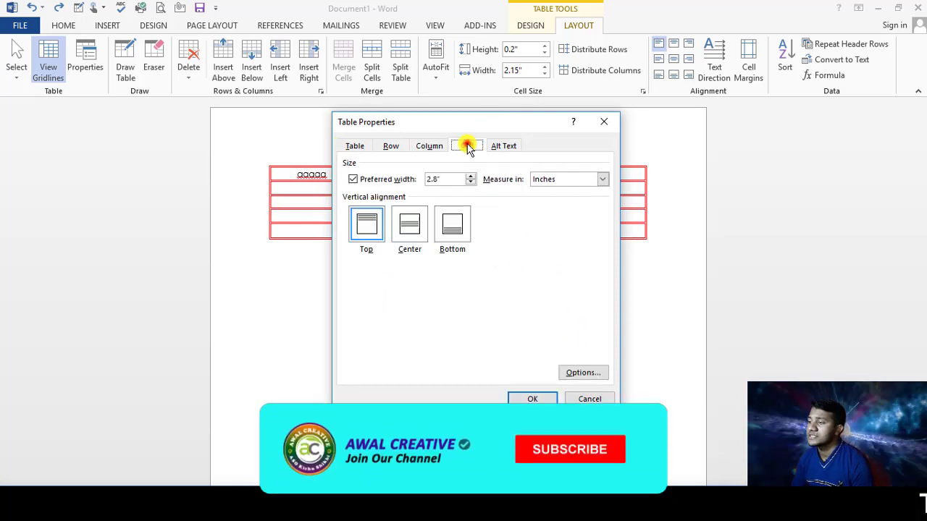
pyautogui.moveTo(456, 121); pyautogui.dragTo(487, 216)
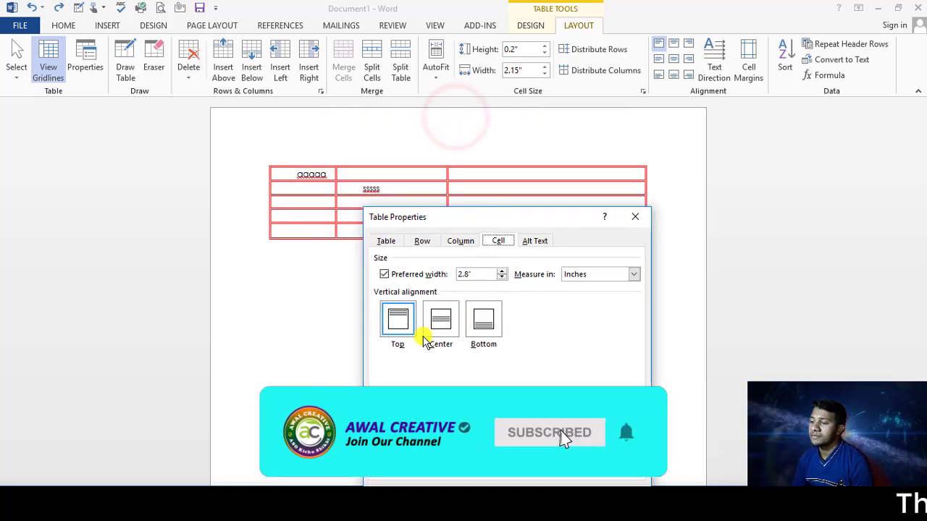
pyautogui.click(438, 321)
pyautogui.click(480, 335)
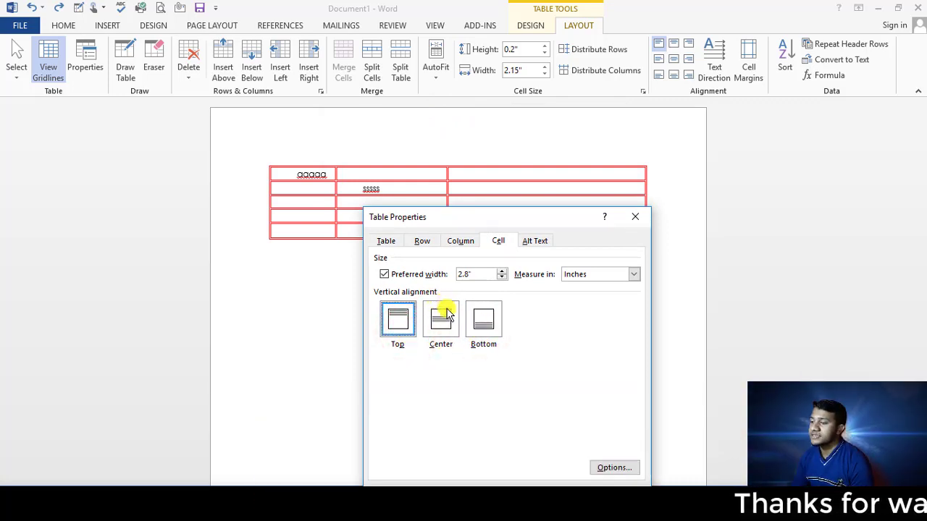
pyautogui.click(500, 272)
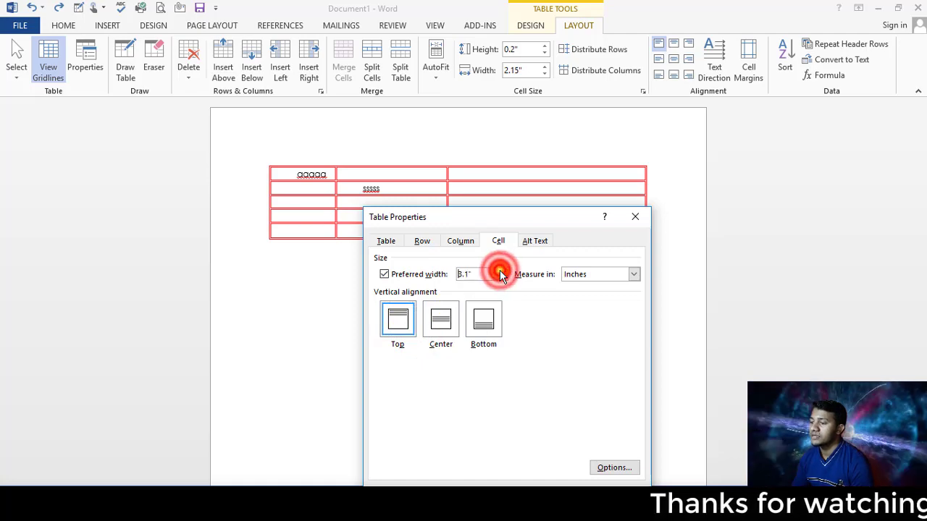
pyautogui.click(500, 271)
pyautogui.click(500, 272)
pyautogui.click(499, 272)
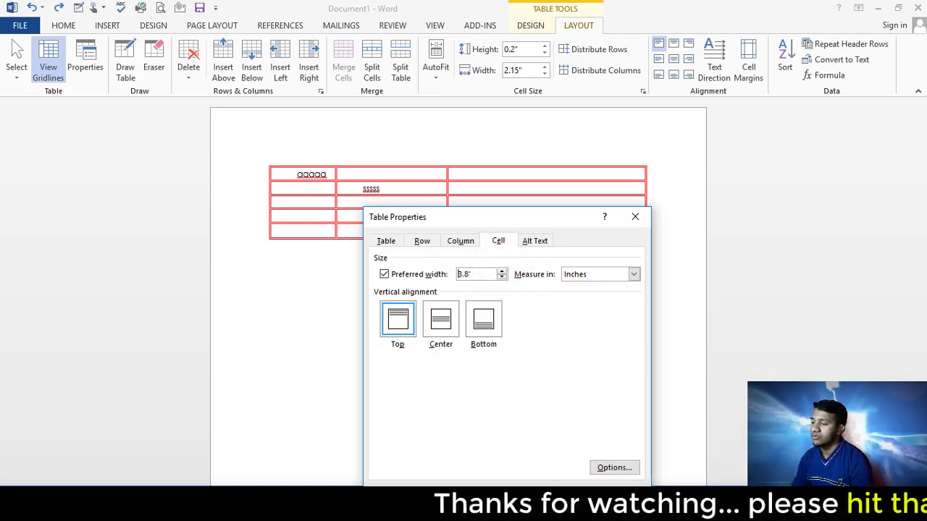
pyautogui.moveTo(545, 221); pyautogui.dragTo(582, 134)
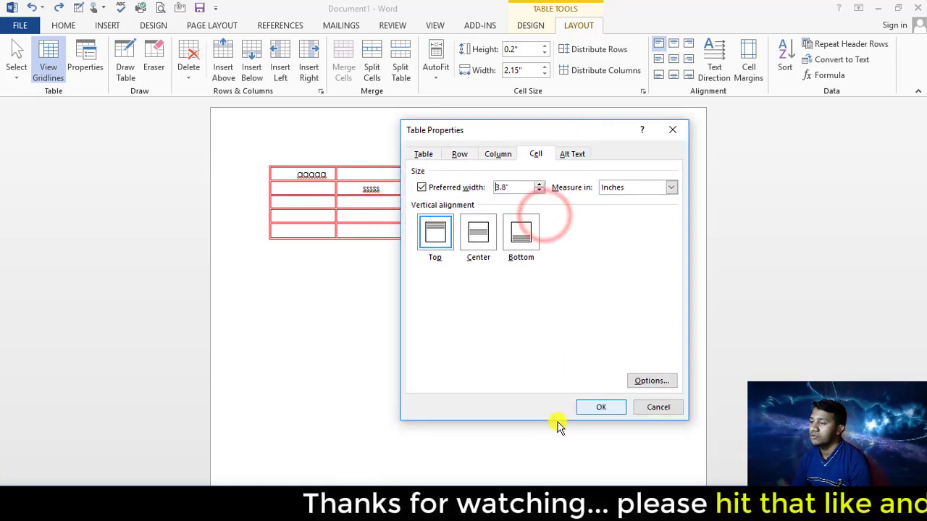
pyautogui.click(590, 409)
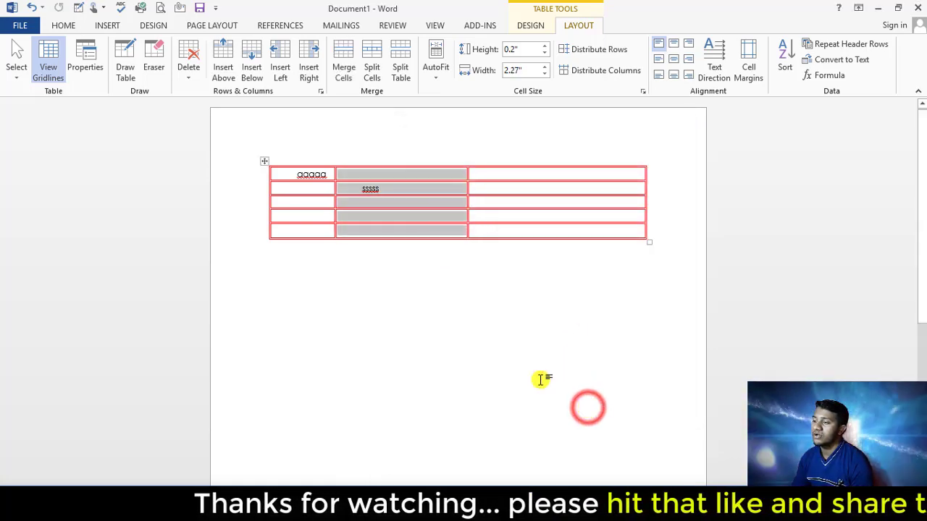
# - Place the caret after 'sssss' in the middle column and reopen Table Properties
pyautogui.click(384, 192)
pyautogui.click(422, 189)
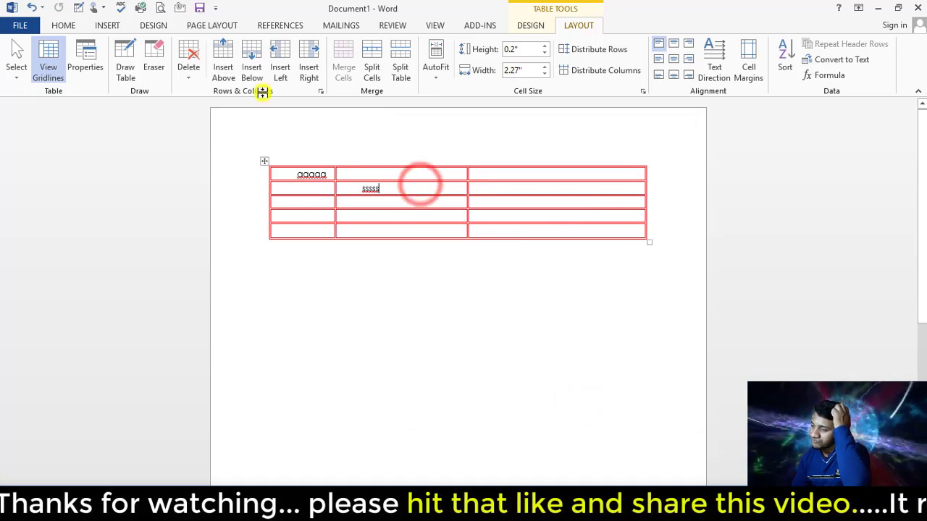
pyautogui.click(85, 60)
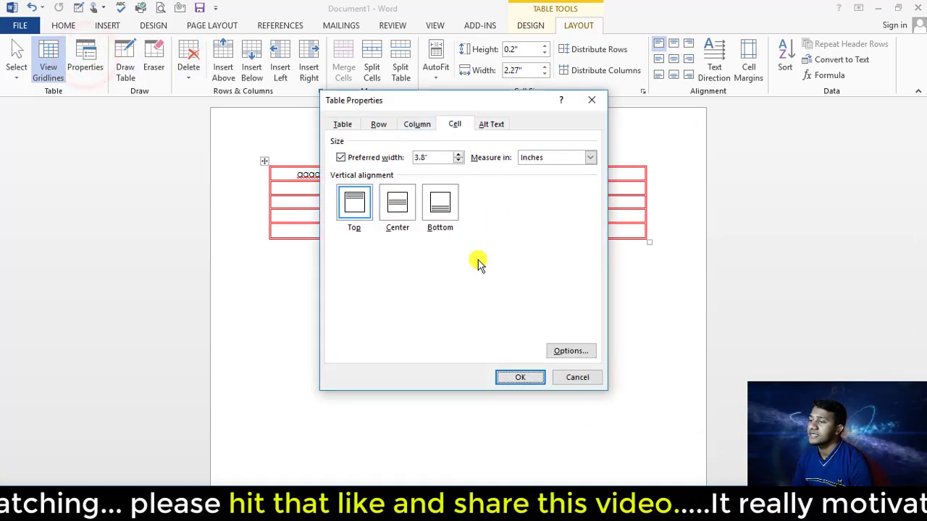
# - Enter an alt text title for the table and close Table Properties
pyautogui.click(491, 125)
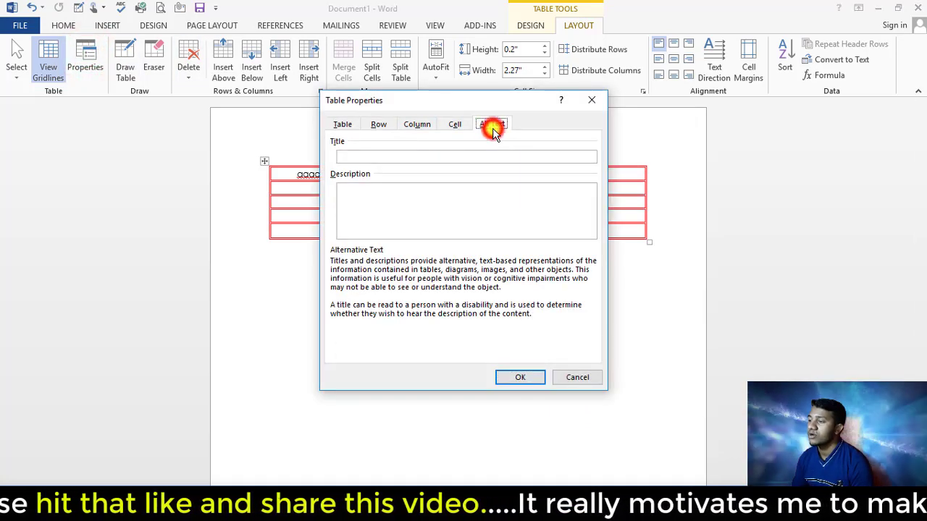
pyautogui.moveTo(471, 99); pyautogui.dragTo(456, 126)
pyautogui.click(369, 246)
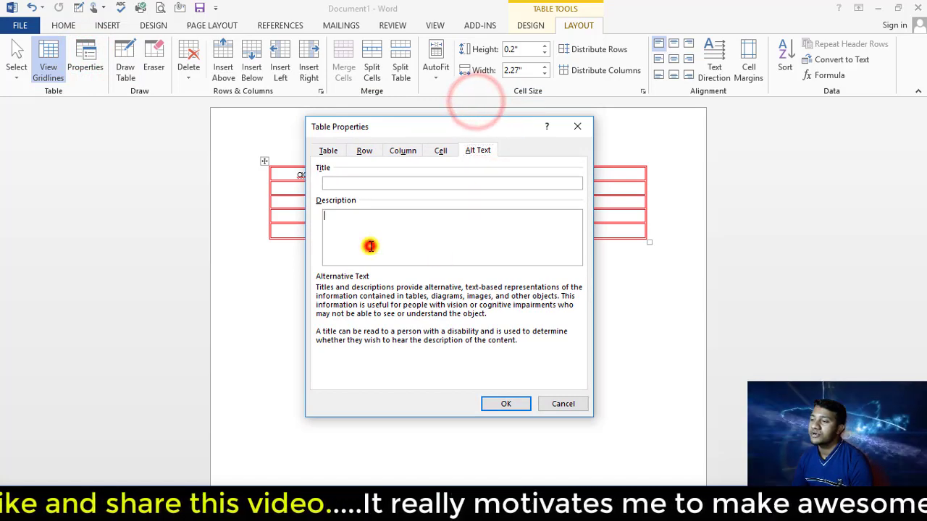
pyautogui.click(338, 181)
pyautogui.write('Awal')
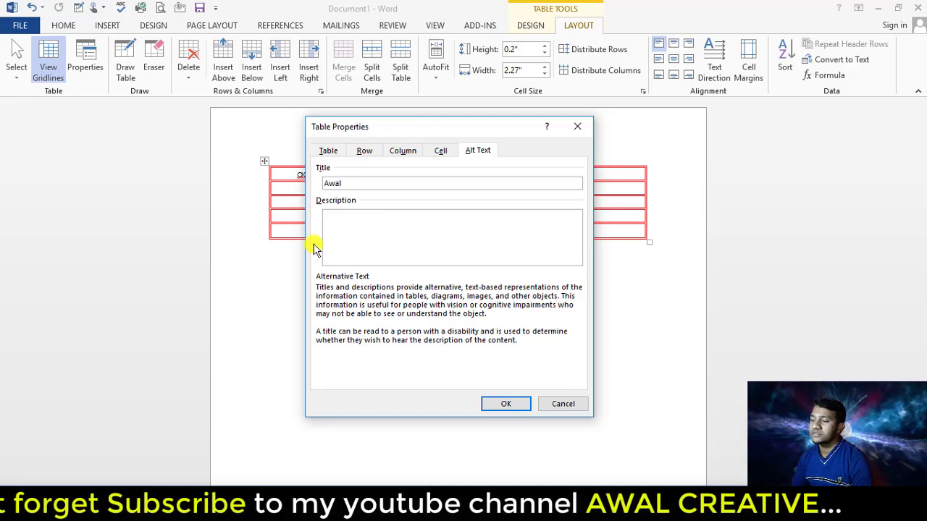
pyautogui.click(511, 405)
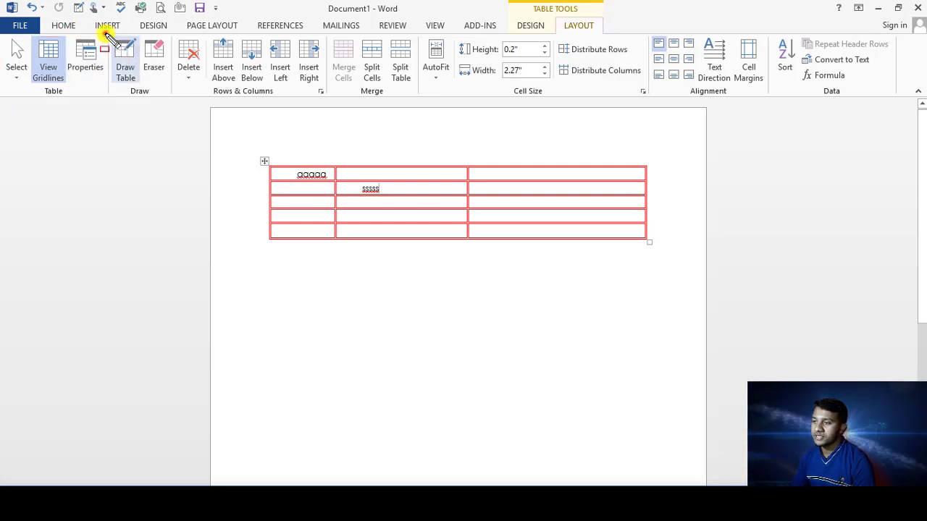
pyautogui.moveTo(106, 34); pyautogui.dragTo(203, 92)
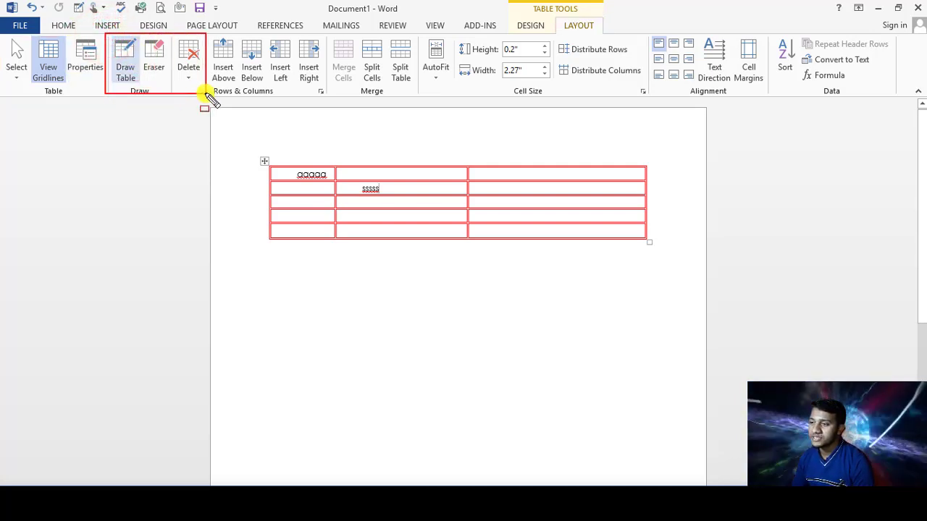